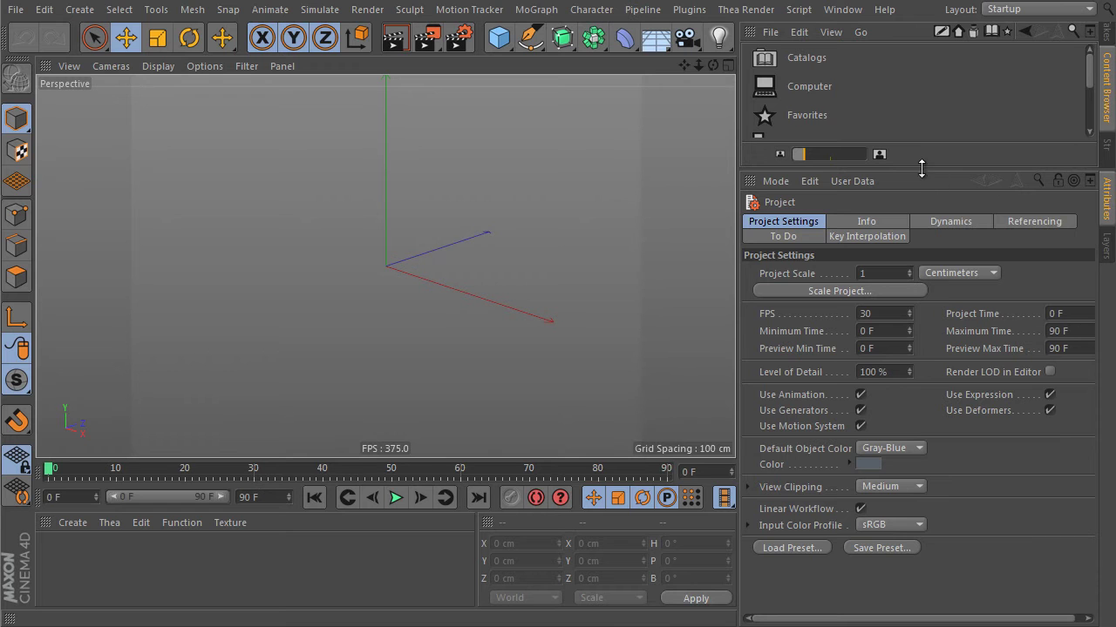
Find the 3D Objects library in the content browser, enlarge the browser area and open that folder.
{"action": "left_click_drag", "start_coordinate": [1086, 73], "coordinate": [1086, 92]}
{"action": "scroll", "coordinate": [820, 117], "scroll_direction": "down", "scroll_amount": 3}
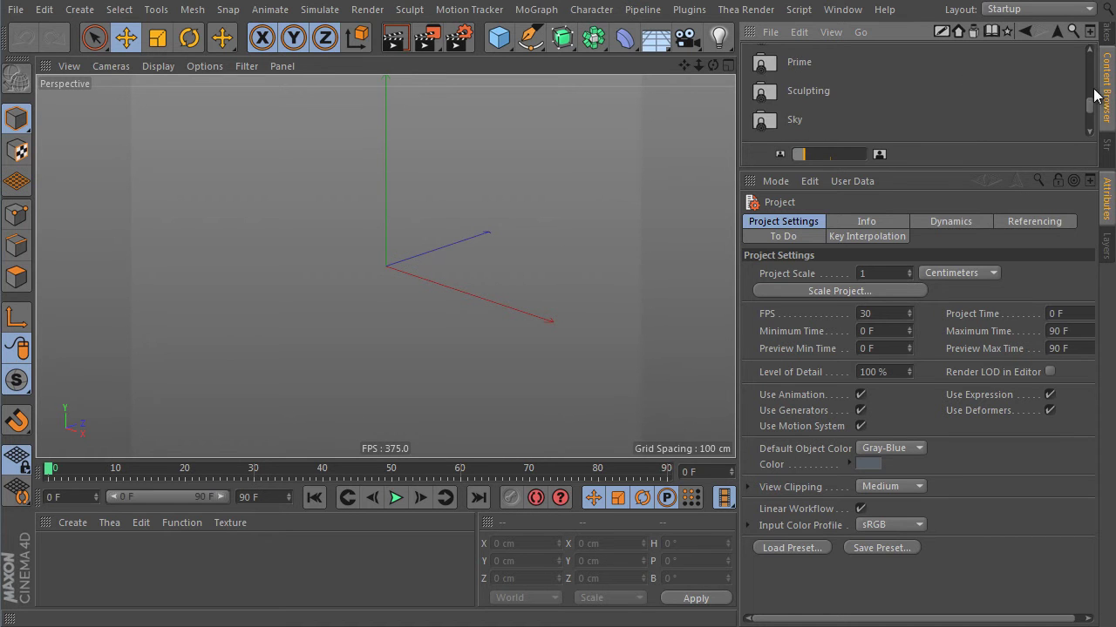
{"action": "scroll", "coordinate": [1092, 98], "scroll_direction": "down", "scroll_amount": 2}
{"action": "double_click", "coordinate": [806, 122]}
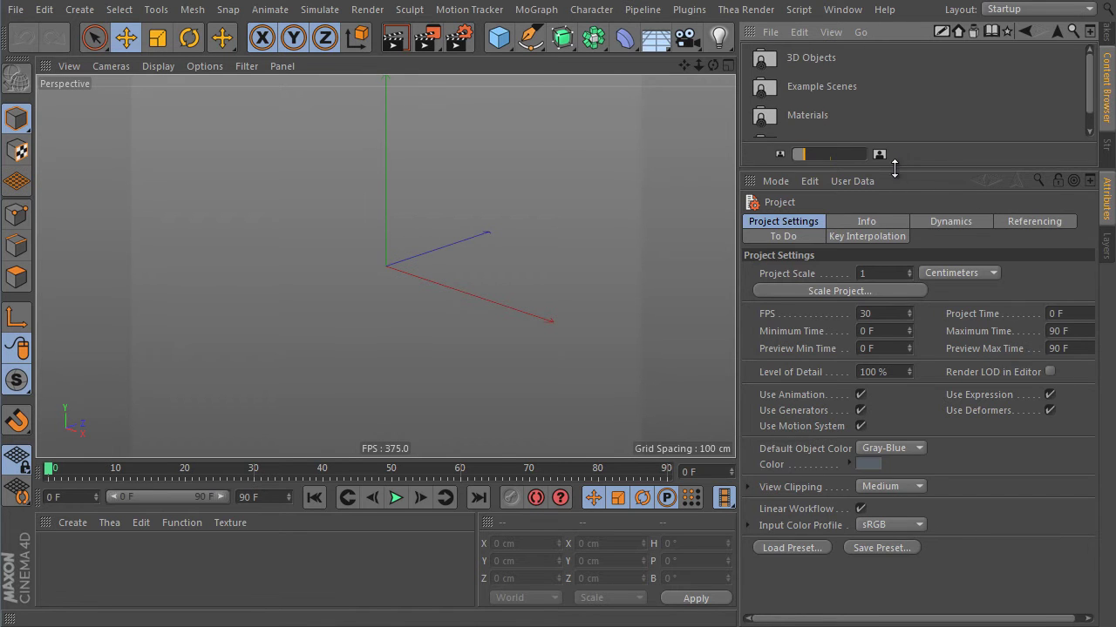
{"action": "left_click_drag", "start_coordinate": [894, 168], "coordinate": [894, 282]}
{"action": "double_click", "coordinate": [819, 59]}
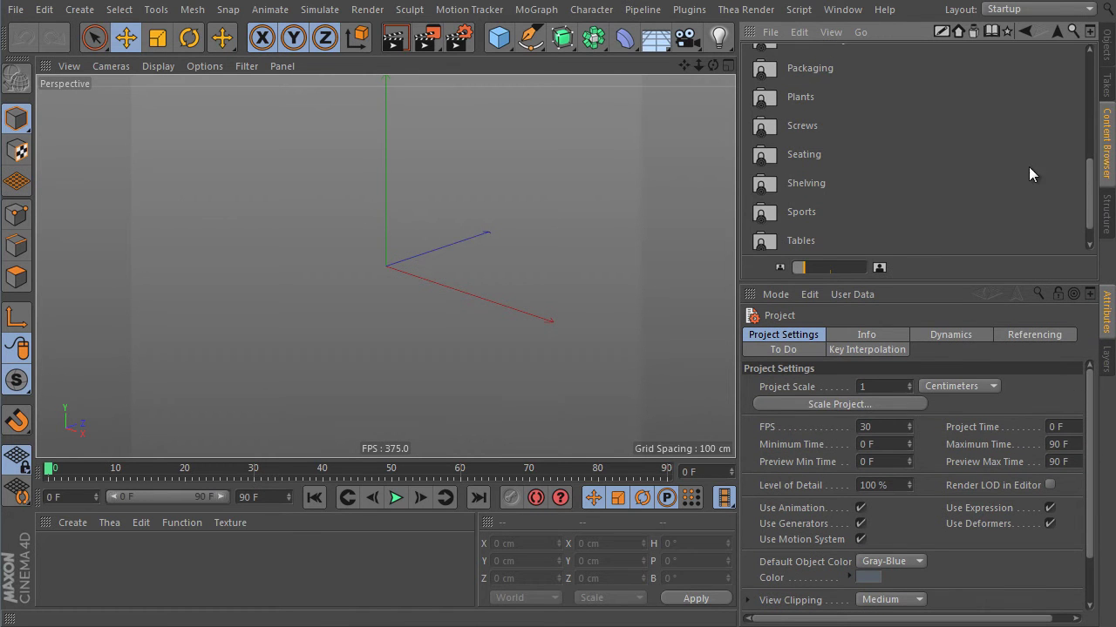
Open the Modular Cabinets & Doors folder inside the Shelving category.
{"action": "left_click", "coordinate": [789, 182]}
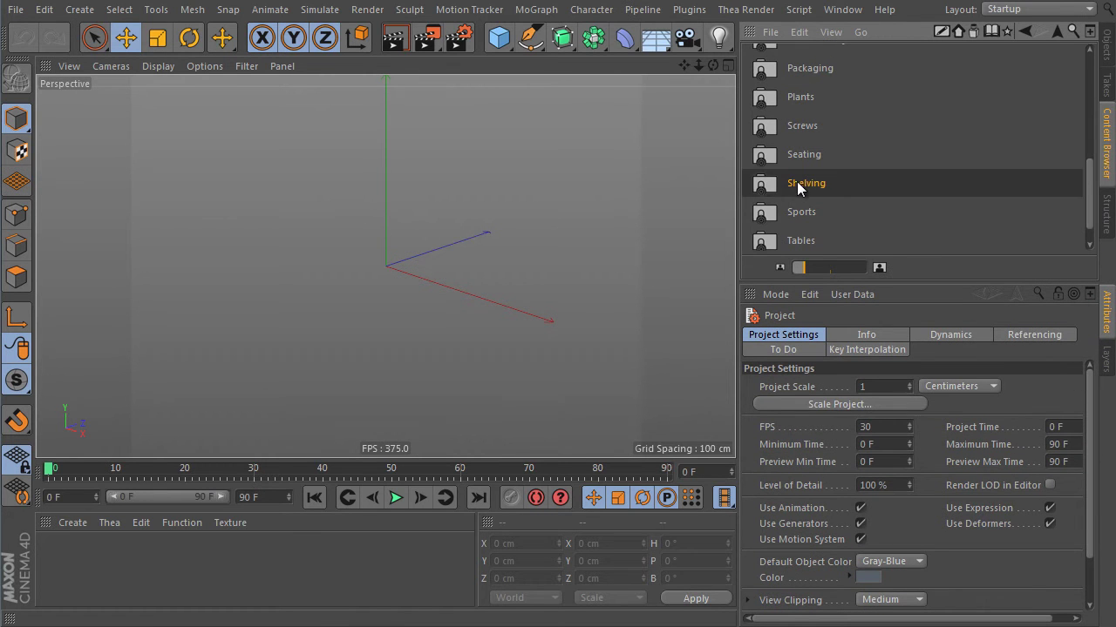
{"action": "double_click", "coordinate": [797, 185]}
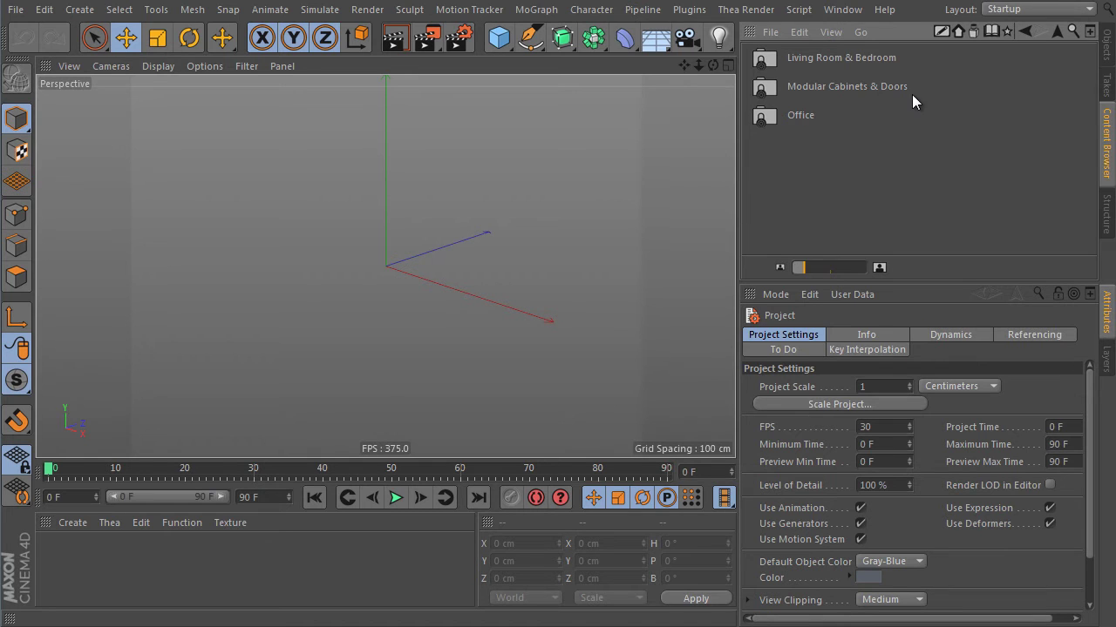
{"action": "double_click", "coordinate": [855, 89]}
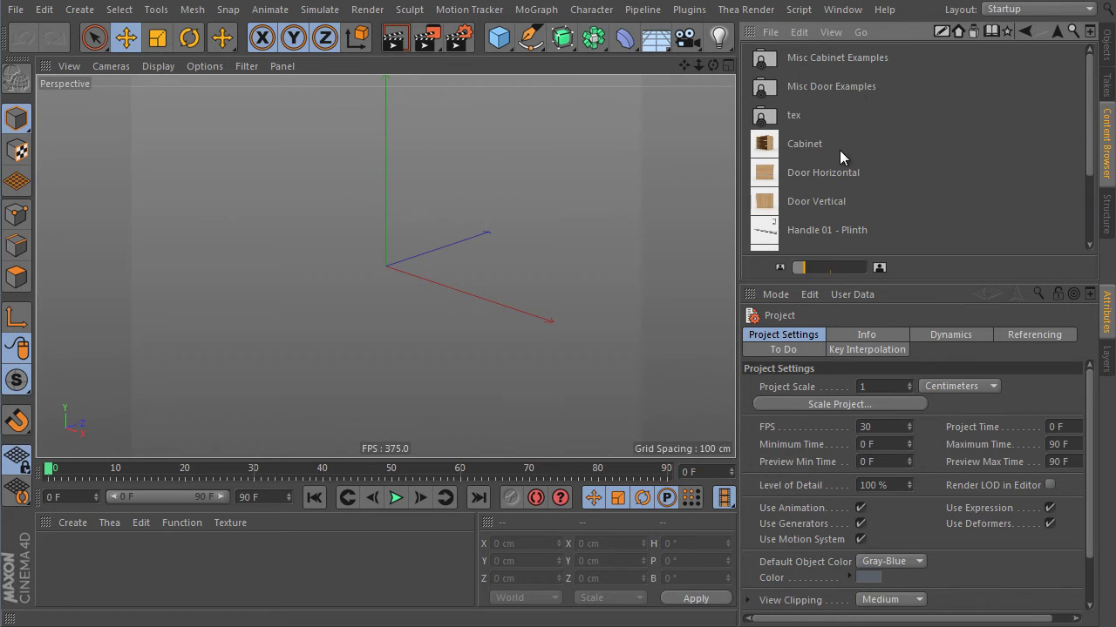
Load Big Cabinet 01 from the Misc Cabinet Examples folder into the scene and bring up the object hierarchy.
{"action": "scroll", "coordinate": [844, 161], "scroll_direction": "down", "scroll_amount": 2}
{"action": "scroll", "coordinate": [824, 179], "scroll_direction": "up", "scroll_amount": 2}
{"action": "double_click", "coordinate": [828, 58]}
{"action": "left_click", "coordinate": [769, 87]}
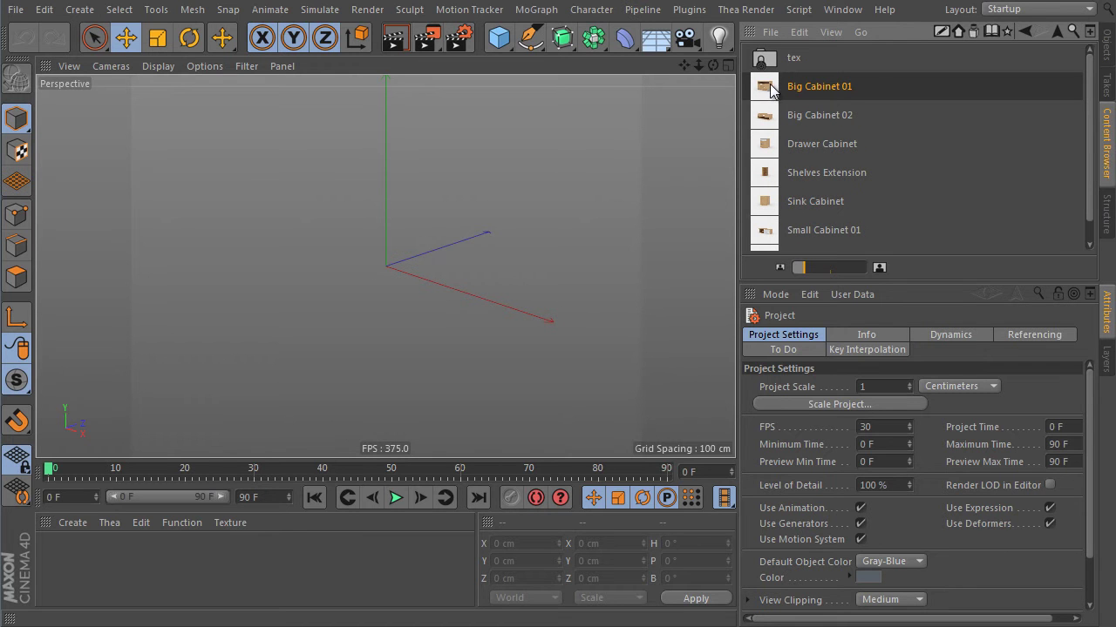
{"action": "double_click", "coordinate": [769, 88]}
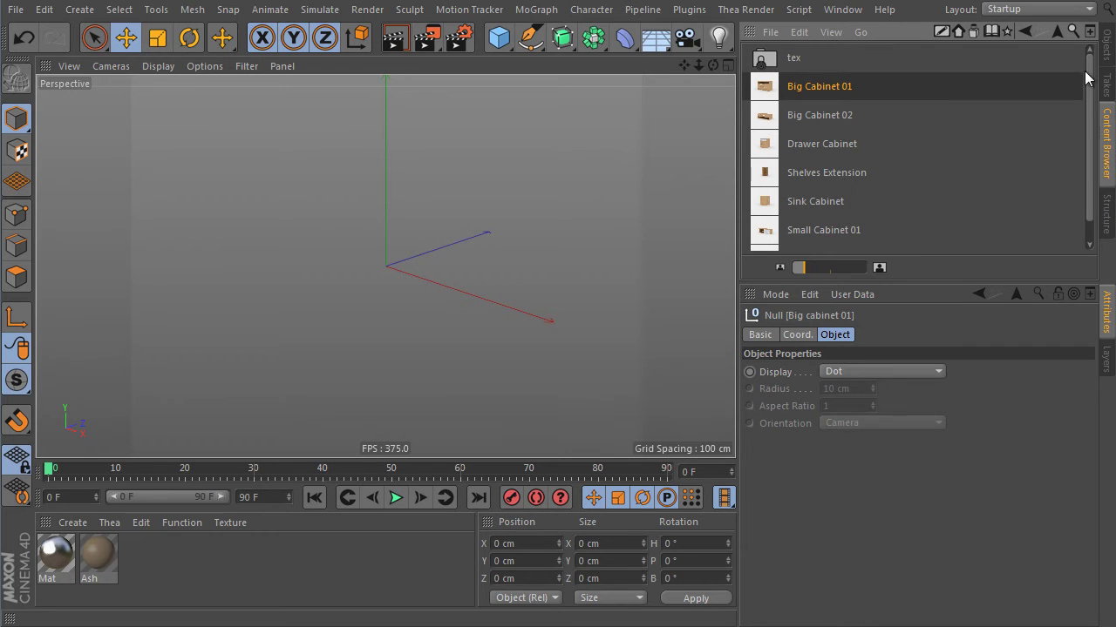
{"action": "left_click", "coordinate": [1106, 48]}
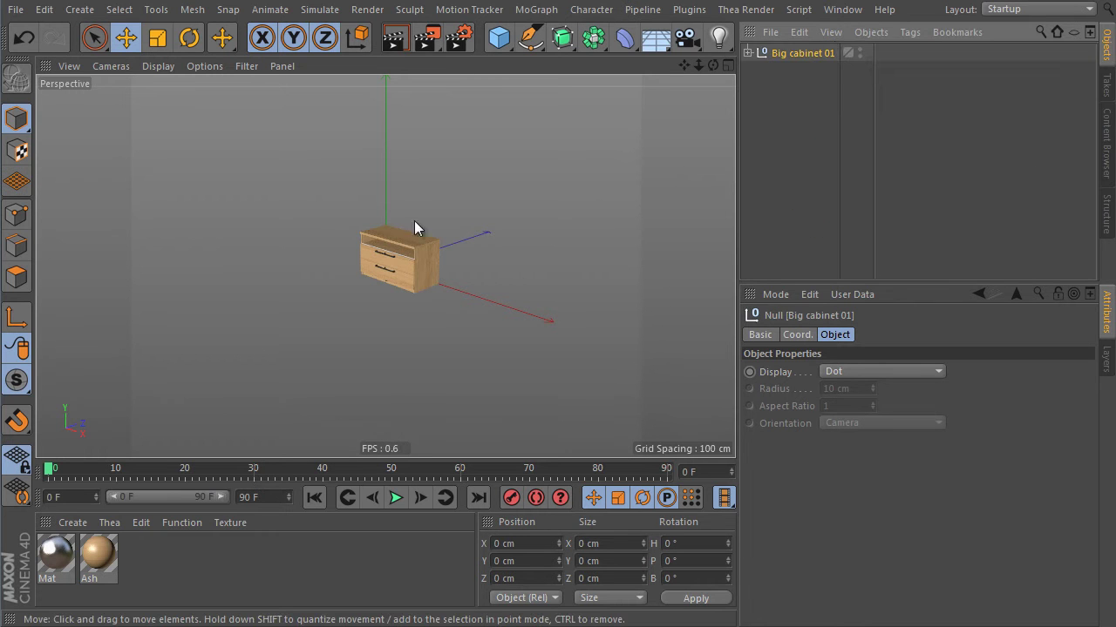
{"action": "scroll", "coordinate": [392, 279], "scroll_direction": "up", "scroll_amount": 5}
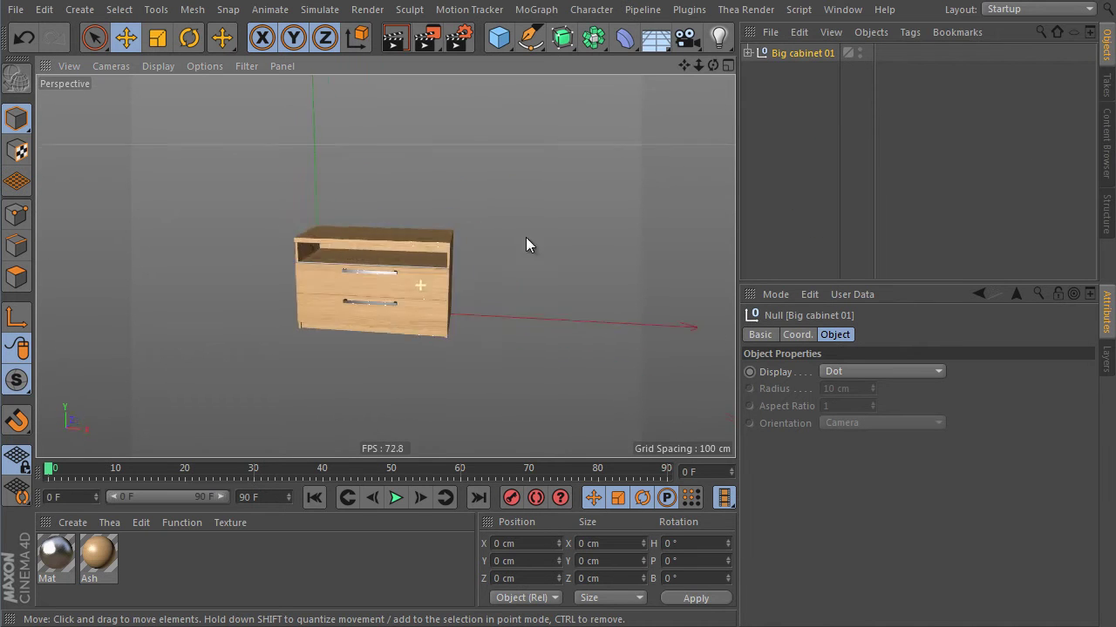
{"action": "scroll", "coordinate": [501, 240], "scroll_direction": "up", "scroll_amount": 5}
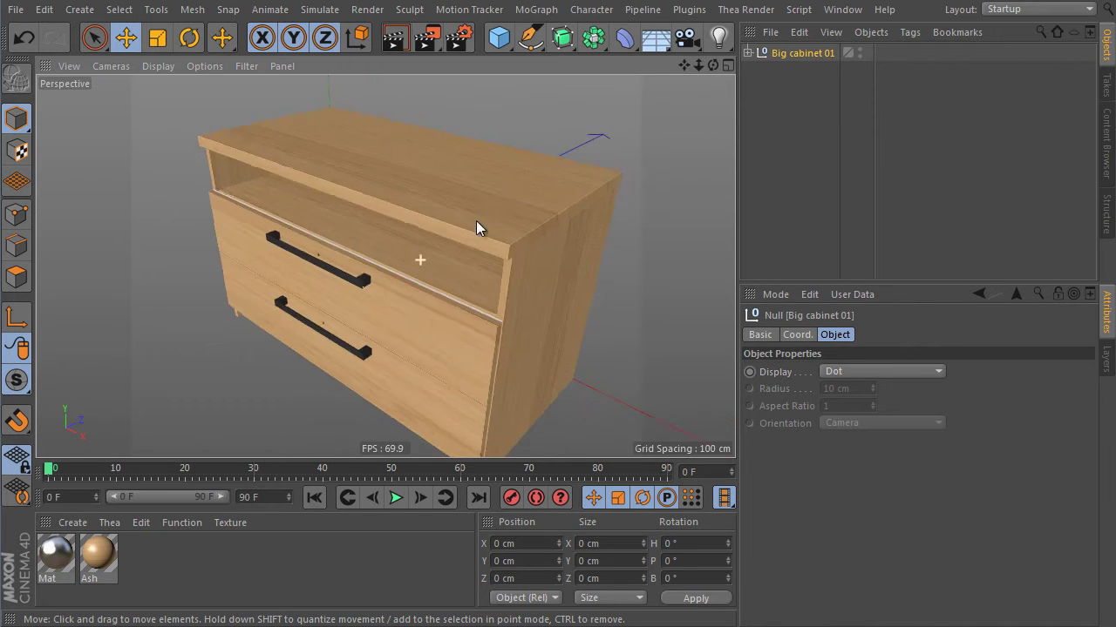
Expand the Big cabinet 01 hierarchy, select its Cabinet object and examine the countertop, side and drawer fronts up close.
{"action": "left_click", "coordinate": [748, 53]}
{"action": "left_click", "coordinate": [798, 70]}
{"action": "scroll", "coordinate": [418, 261], "scroll_direction": "up", "scroll_amount": 5}
{"action": "scroll", "coordinate": [432, 253], "scroll_direction": "up", "scroll_amount": 3}
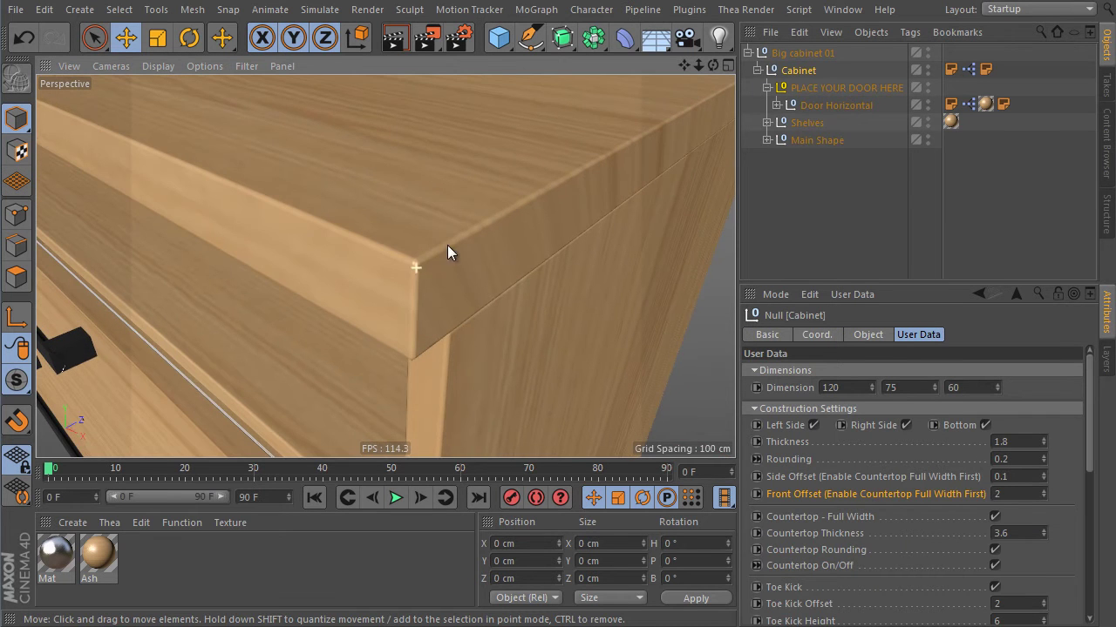
{"action": "left_click_drag", "start_coordinate": [386, 264], "coordinate": [460, 167], "text": "alt"}
{"action": "right_click_drag", "start_coordinate": [459, 167], "coordinate": [429, 303], "text": "alt"}
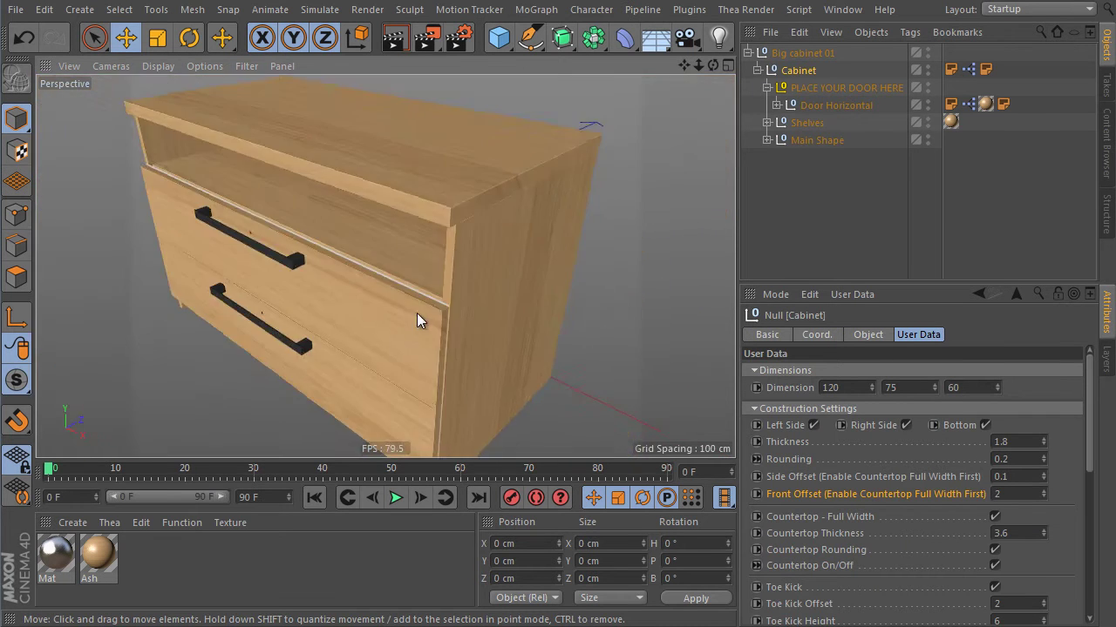
{"action": "left_click_drag", "start_coordinate": [386, 264], "coordinate": [550, 236], "text": "alt"}
{"action": "scroll", "coordinate": [517, 298], "scroll_direction": "up", "scroll_amount": 3}
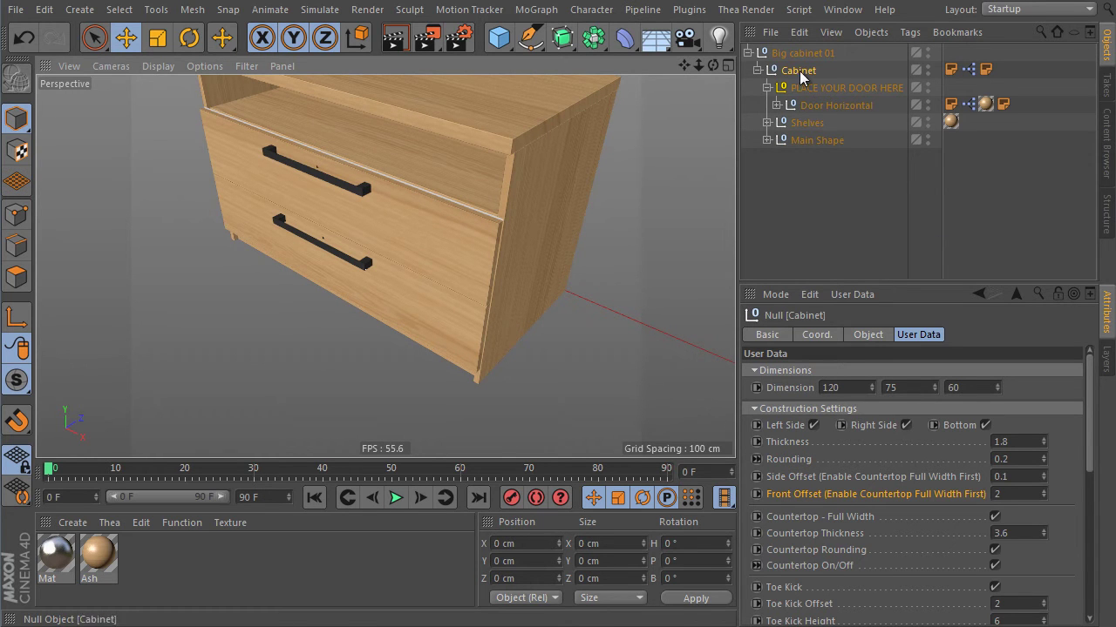
Set the Cabinet's dimensions to a width of 150 and a depth of 67.4.
{"action": "left_click", "coordinate": [793, 390]}
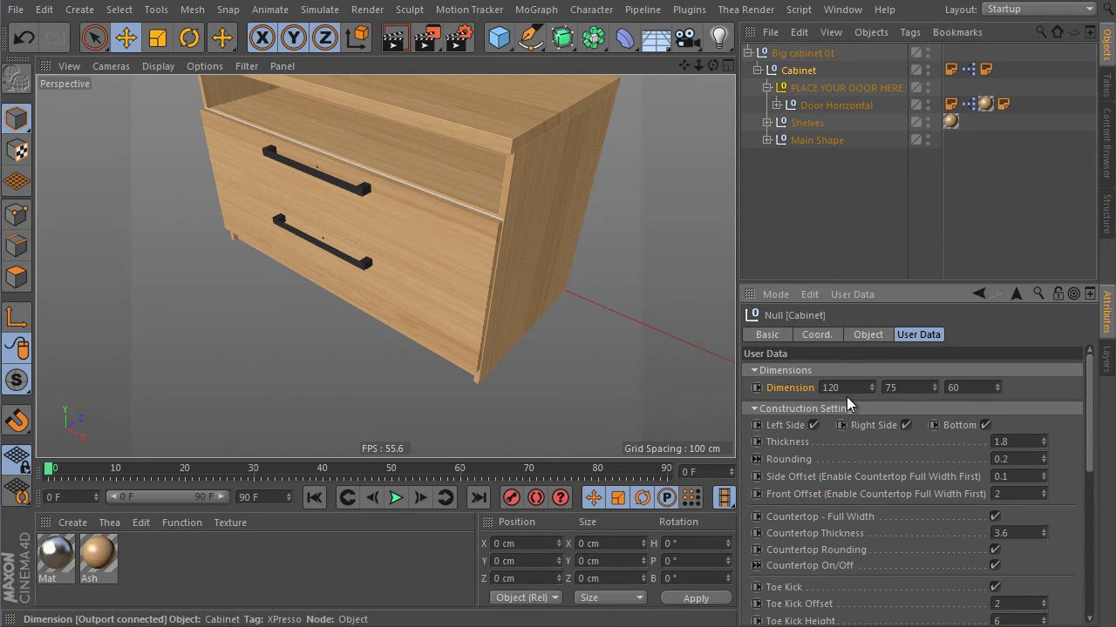
{"action": "type", "text": "150"}
{"action": "key", "text": "Return"}
{"action": "left_click_drag", "start_coordinate": [619, 336], "coordinate": [625, 279], "text": "alt"}
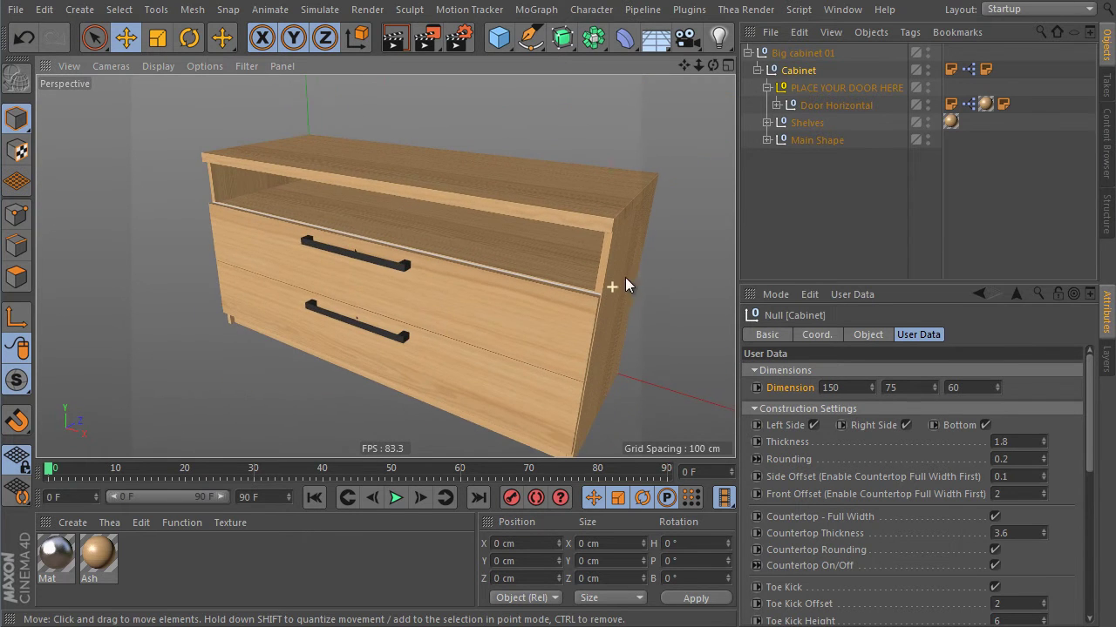
{"action": "left_click", "coordinate": [996, 385]}
{"action": "left_click_drag", "start_coordinate": [1000, 366], "coordinate": [998, 324]}
Increase the Cabinet's shelf depth to 64.9 so the shelf reaches the drawer fronts.
{"action": "left_click_drag", "start_coordinate": [645, 390], "coordinate": [541, 305], "text": "alt"}
{"action": "scroll", "coordinate": [326, 178], "scroll_direction": "up", "scroll_amount": 3}
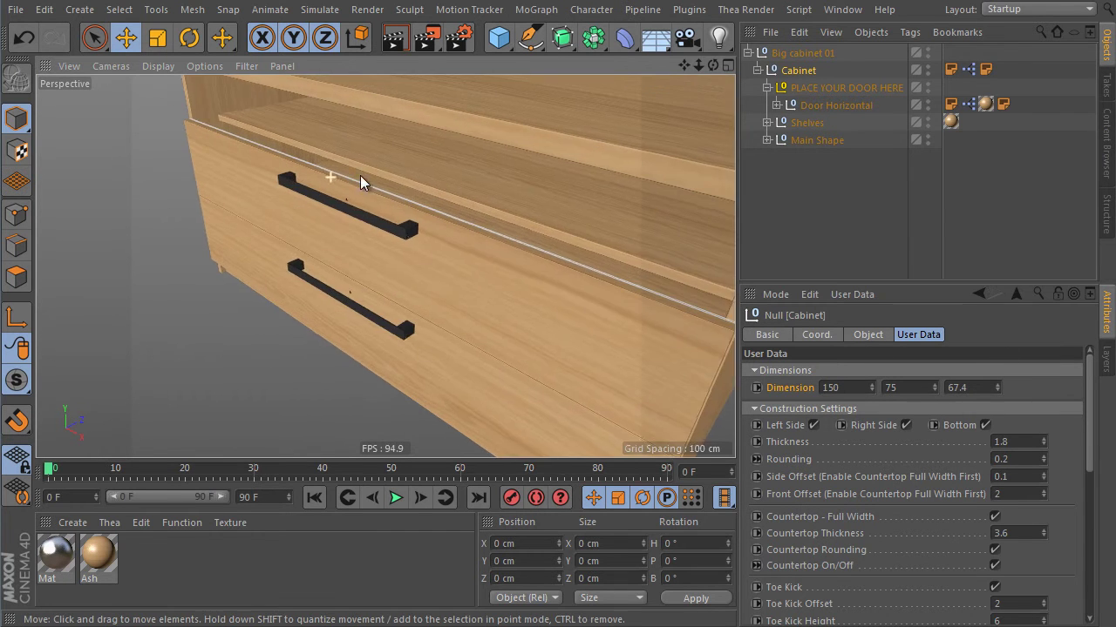
{"action": "left_click_drag", "start_coordinate": [1090, 416], "coordinate": [1074, 585]}
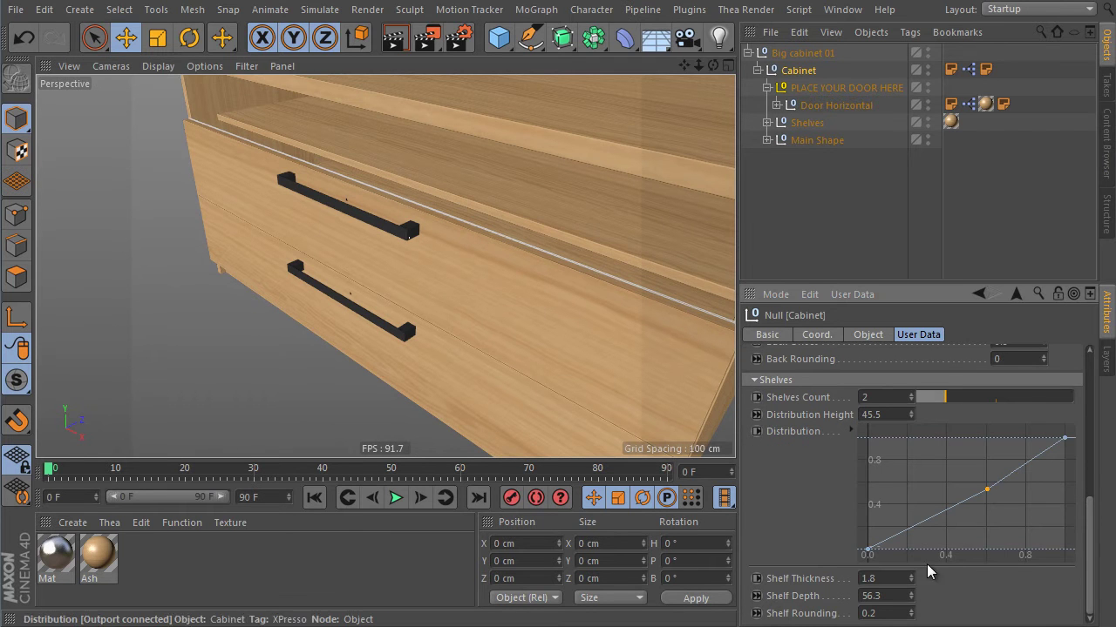
{"action": "left_click_drag", "start_coordinate": [911, 597], "coordinate": [910, 540]}
{"action": "middle_click_drag", "start_coordinate": [462, 275], "coordinate": [385, 267], "text": "alt"}
{"action": "left_click_drag", "start_coordinate": [349, 234], "coordinate": [443, 213], "text": "alt"}
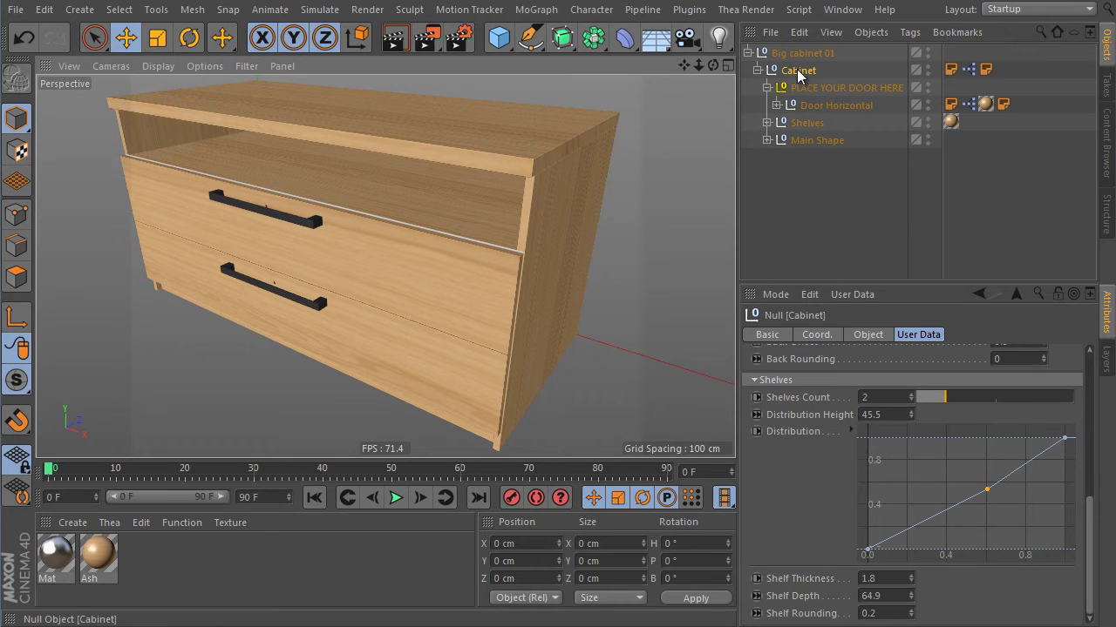
Set the Doors count of the Door Horizontal object to 3.
{"action": "left_click", "coordinate": [821, 108]}
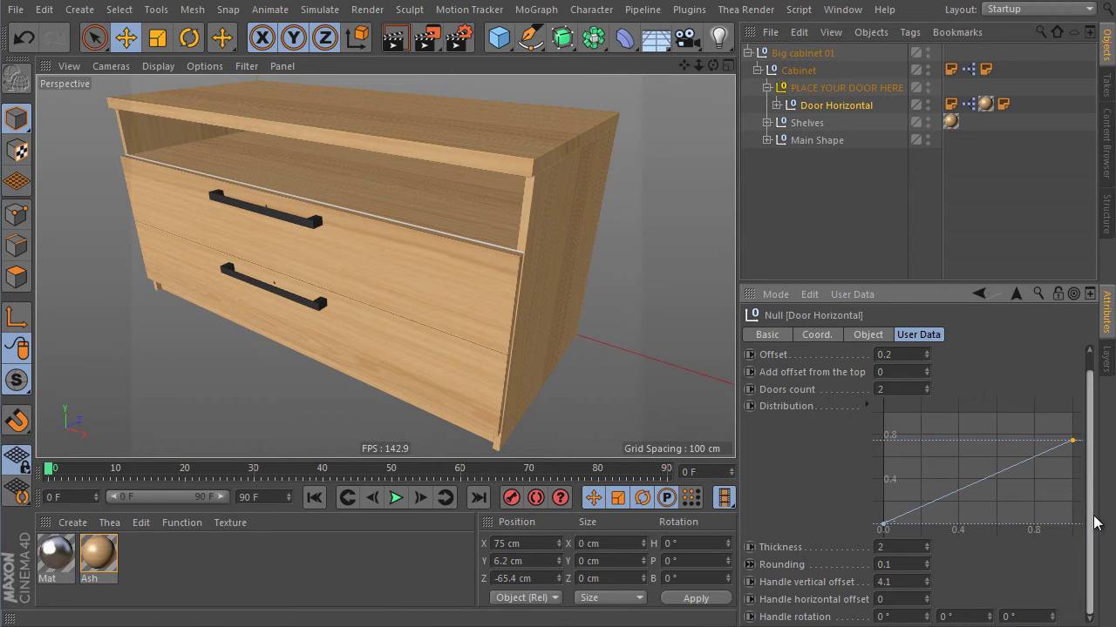
{"action": "left_click", "coordinate": [928, 386]}
{"action": "left_click_drag", "start_coordinate": [463, 299], "coordinate": [549, 283], "text": "alt"}
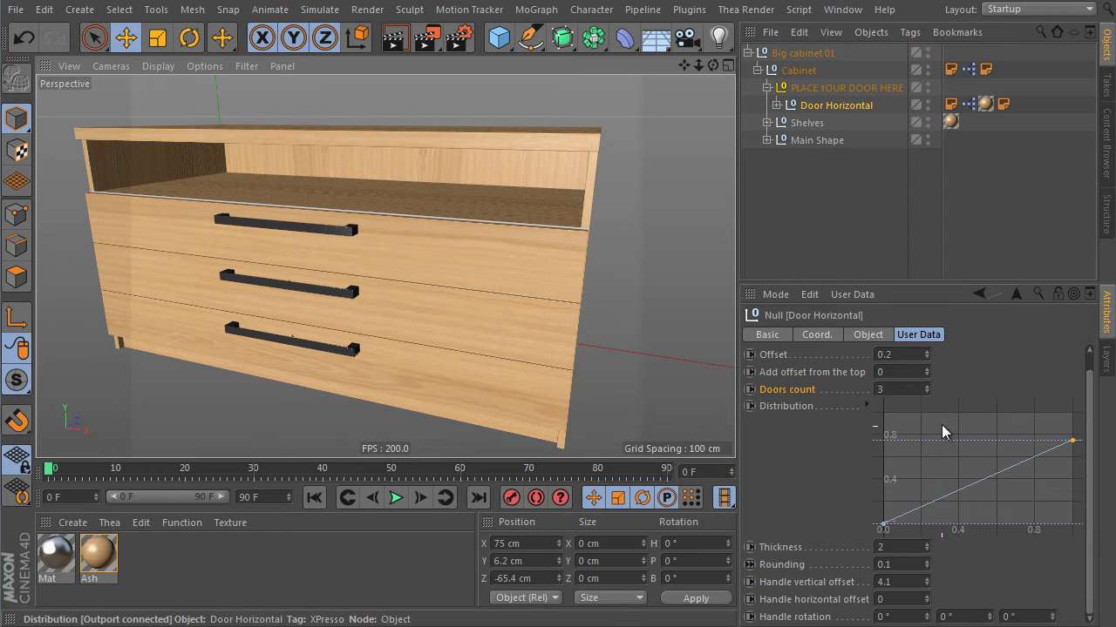
Add a point at about 0.7 along the door distribution curve and raise it to make the top drawer front shallower.
{"action": "left_click", "coordinate": [1010, 469], "text": "ctrl"}
{"action": "left_click_drag", "start_coordinate": [1012, 474], "coordinate": [1013, 462]}
{"action": "right_click_drag", "start_coordinate": [525, 271], "coordinate": [522, 296], "text": "alt"}
{"action": "left_click_drag", "start_coordinate": [524, 298], "coordinate": [560, 309], "text": "alt"}
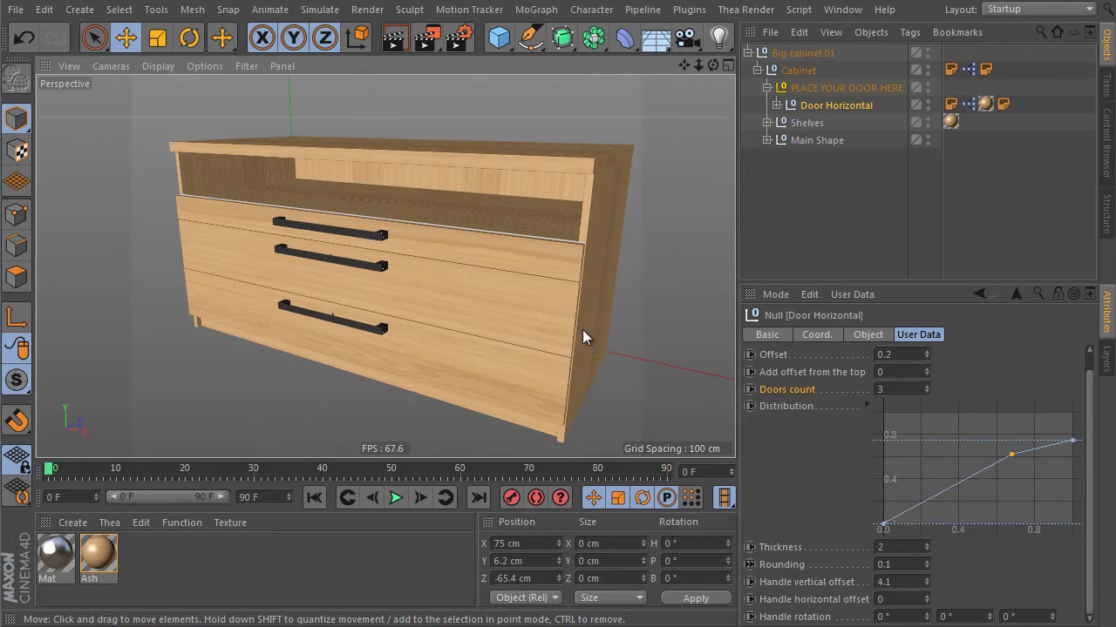
Turn off the Toe Kick option of the Cabinet object.
{"action": "middle_click_drag", "start_coordinate": [573, 334], "coordinate": [552, 332], "text": "alt"}
{"action": "left_click_drag", "start_coordinate": [551, 332], "coordinate": [506, 341], "text": "alt"}
{"action": "right_click_drag", "start_coordinate": [506, 341], "coordinate": [516, 346], "text": "alt"}
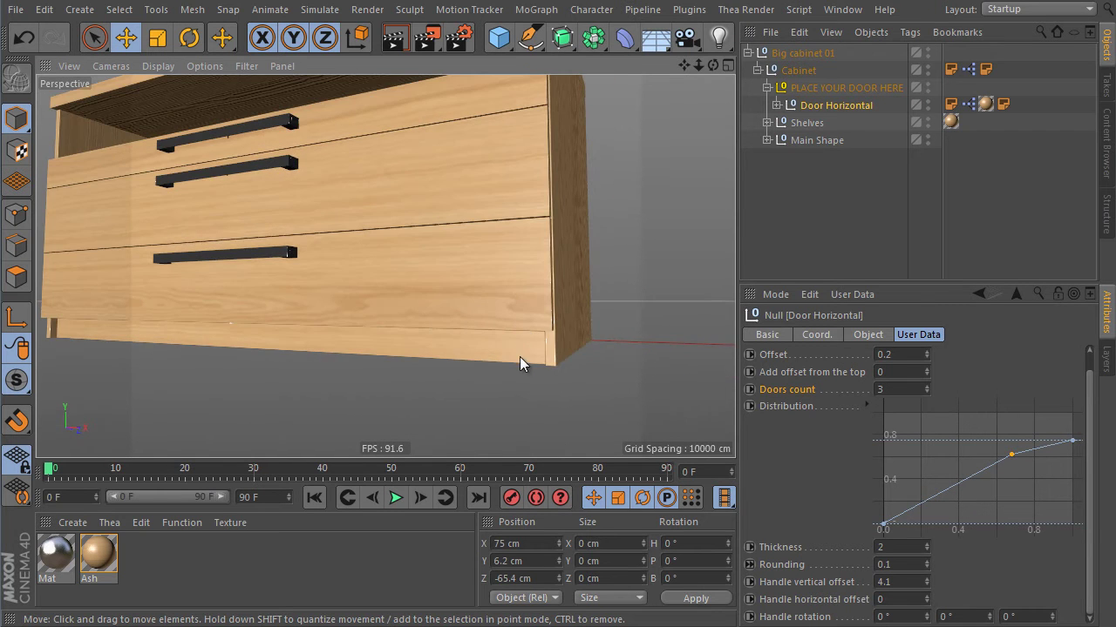
{"action": "left_click_drag", "start_coordinate": [564, 341], "coordinate": [575, 410], "text": "alt"}
{"action": "left_click_drag", "start_coordinate": [616, 298], "coordinate": [610, 325], "text": "alt"}
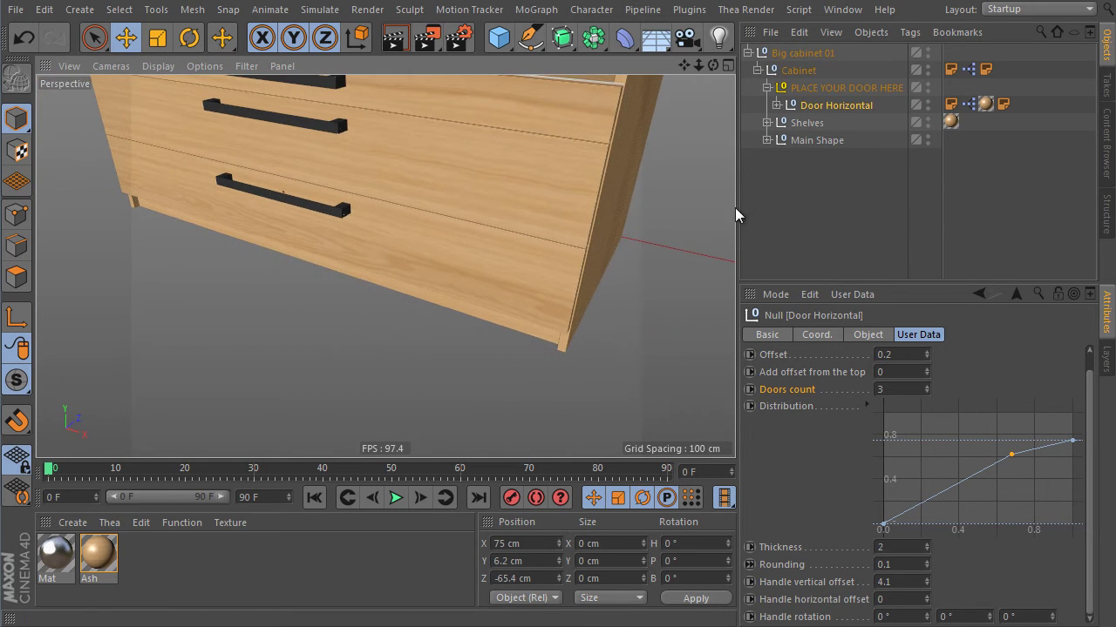
{"action": "left_click", "coordinate": [799, 73]}
{"action": "scroll", "coordinate": [878, 499], "scroll_direction": "down", "scroll_amount": 5}
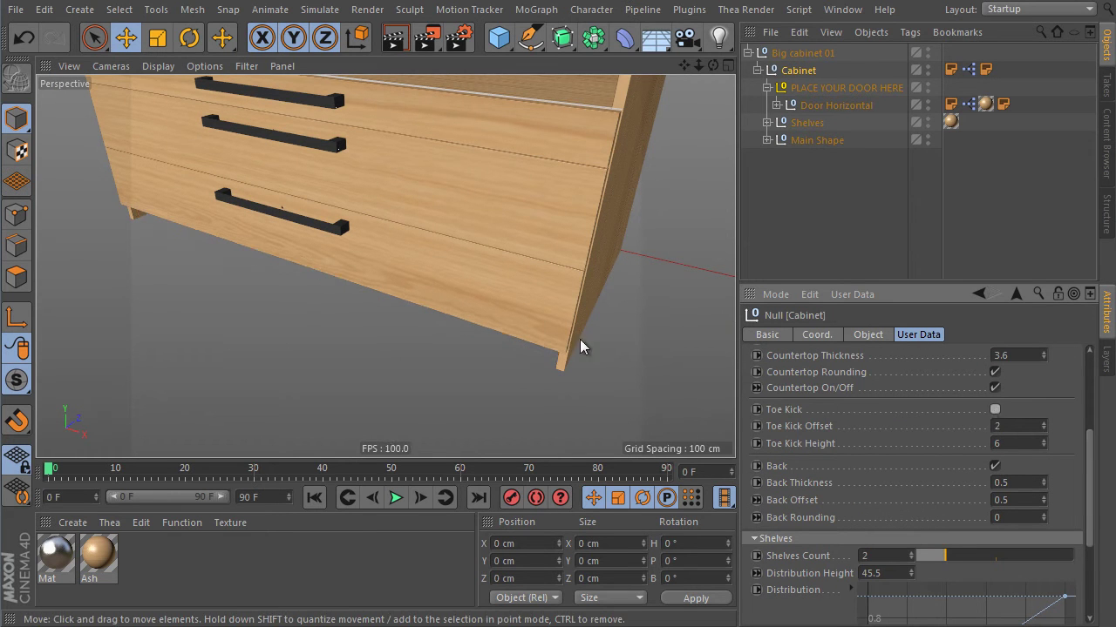
{"action": "left_click", "coordinate": [995, 409]}
{"action": "left_click_drag", "start_coordinate": [570, 324], "coordinate": [624, 328], "text": "alt"}
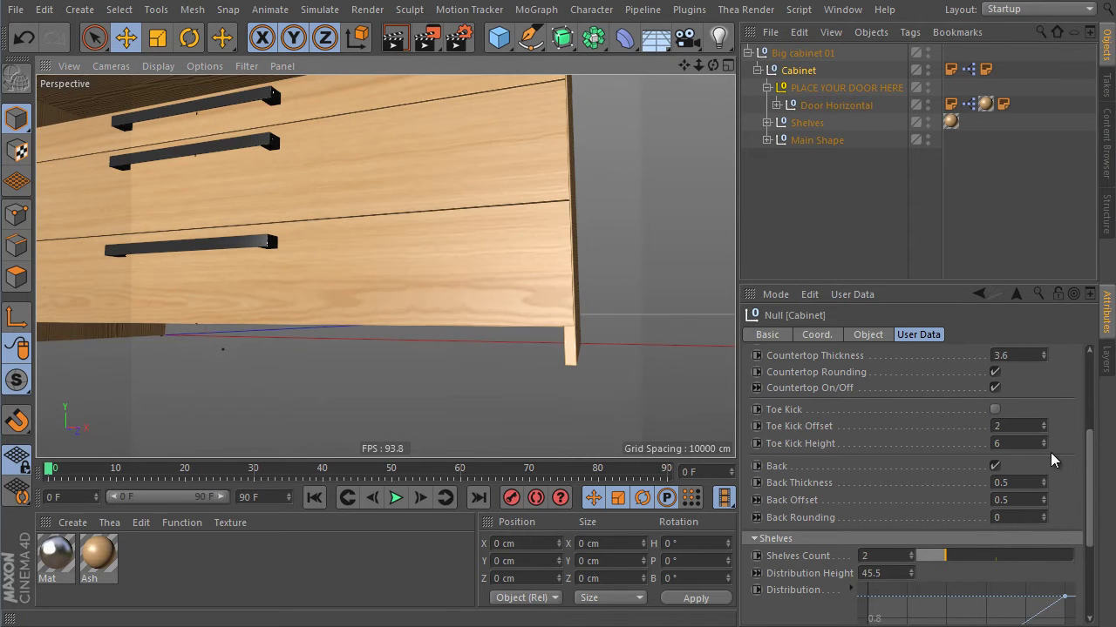
Reduce the Cabinet's Toe Kick Height to 0.
{"action": "left_click_drag", "start_coordinate": [1044, 444], "coordinate": [1028, 507]}
{"action": "left_click_drag", "start_coordinate": [500, 262], "coordinate": [450, 345], "text": "alt"}
{"action": "middle_click_drag", "start_coordinate": [523, 196], "coordinate": [550, 296], "text": "alt"}
{"action": "left_click_drag", "start_coordinate": [552, 297], "coordinate": [598, 255], "text": "alt"}
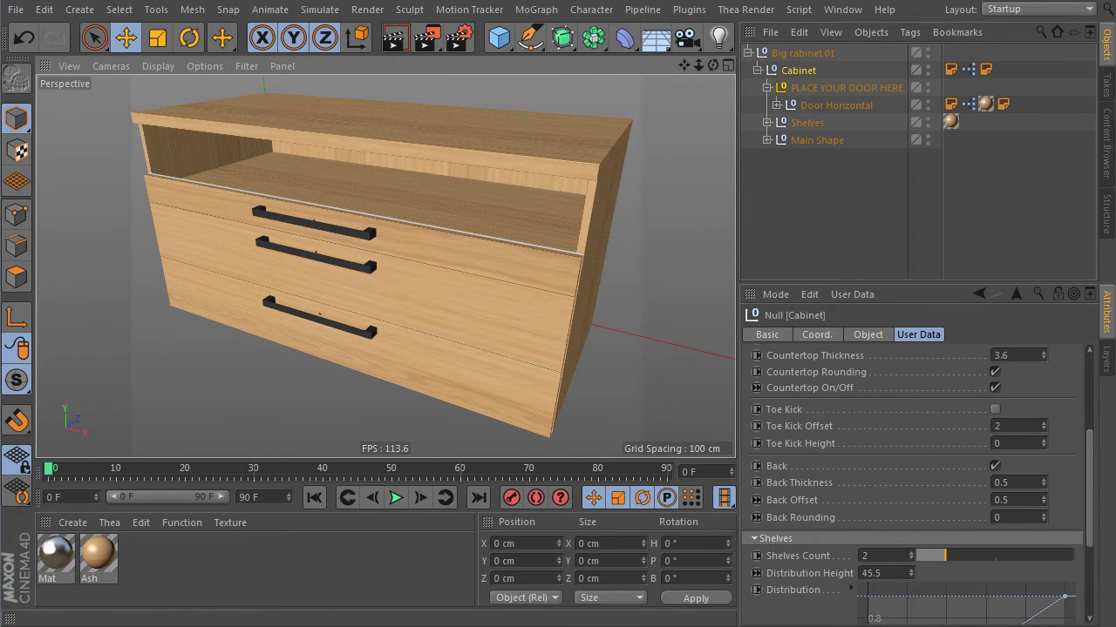
Raise the Cabinet's shelf Distribution Height to 50.4 to align the shelf with the top drawer front.
{"action": "left_click_drag", "start_coordinate": [1089, 462], "coordinate": [1090, 532]}
{"action": "left_click_drag", "start_coordinate": [396, 242], "coordinate": [402, 279], "text": "alt"}
{"action": "right_click_drag", "start_coordinate": [357, 220], "coordinate": [400, 195], "text": "alt"}
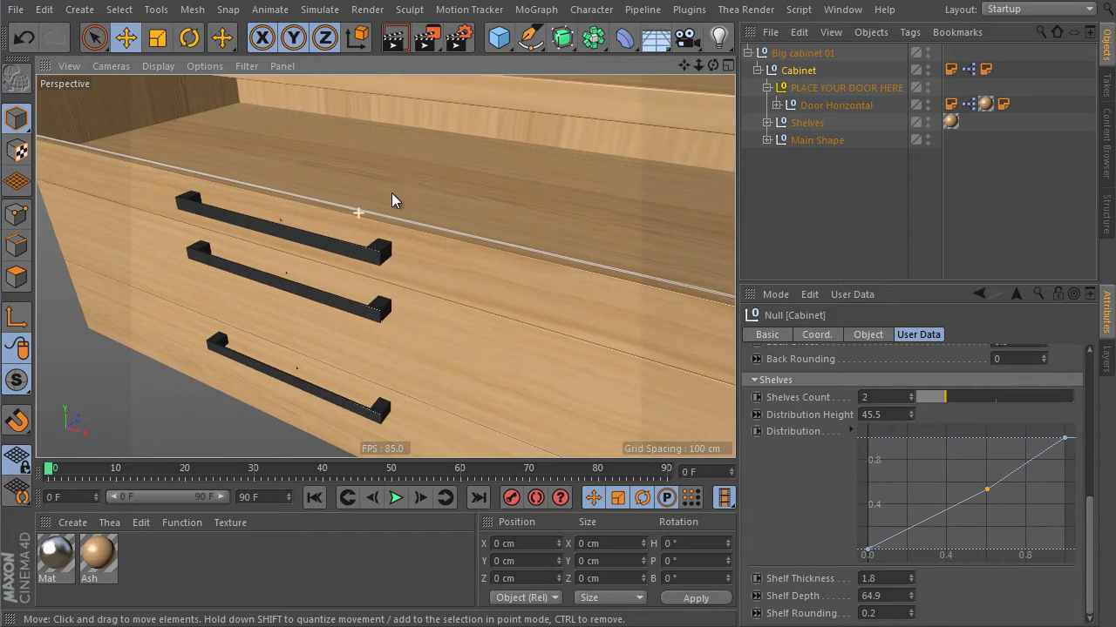
{"action": "middle_click_drag", "start_coordinate": [505, 228], "coordinate": [453, 263], "text": "alt"}
{"action": "left_click_drag", "start_coordinate": [455, 262], "coordinate": [393, 238], "text": "alt"}
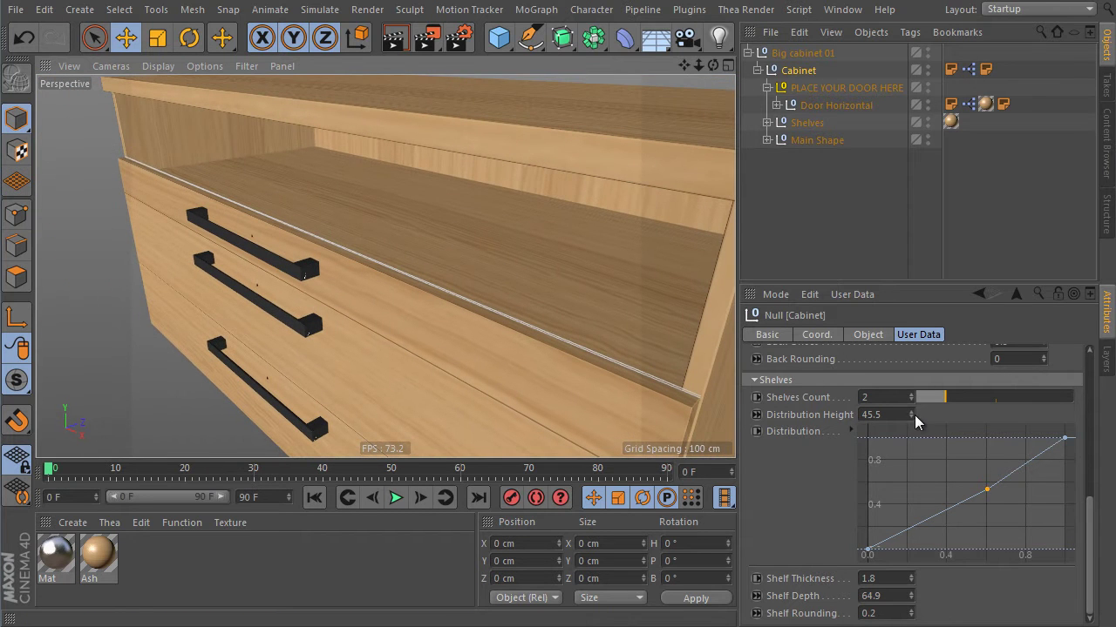
{"action": "left_click_drag", "start_coordinate": [912, 415], "coordinate": [909, 371]}
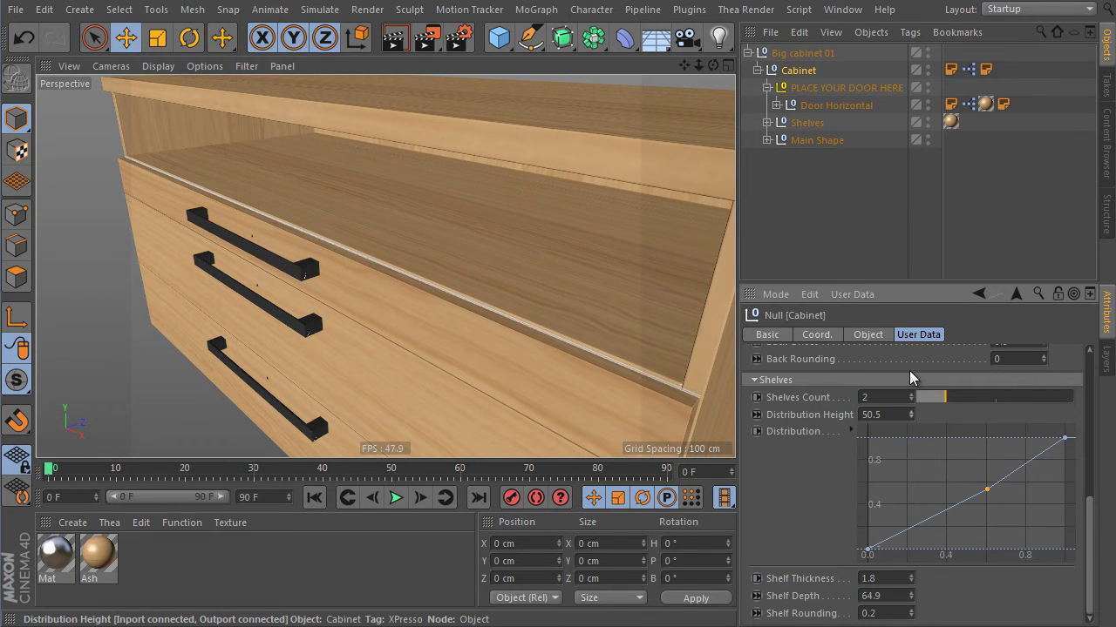
{"action": "left_click", "coordinate": [910, 419]}
{"action": "left_click_drag", "start_coordinate": [579, 329], "coordinate": [615, 336], "text": "alt"}
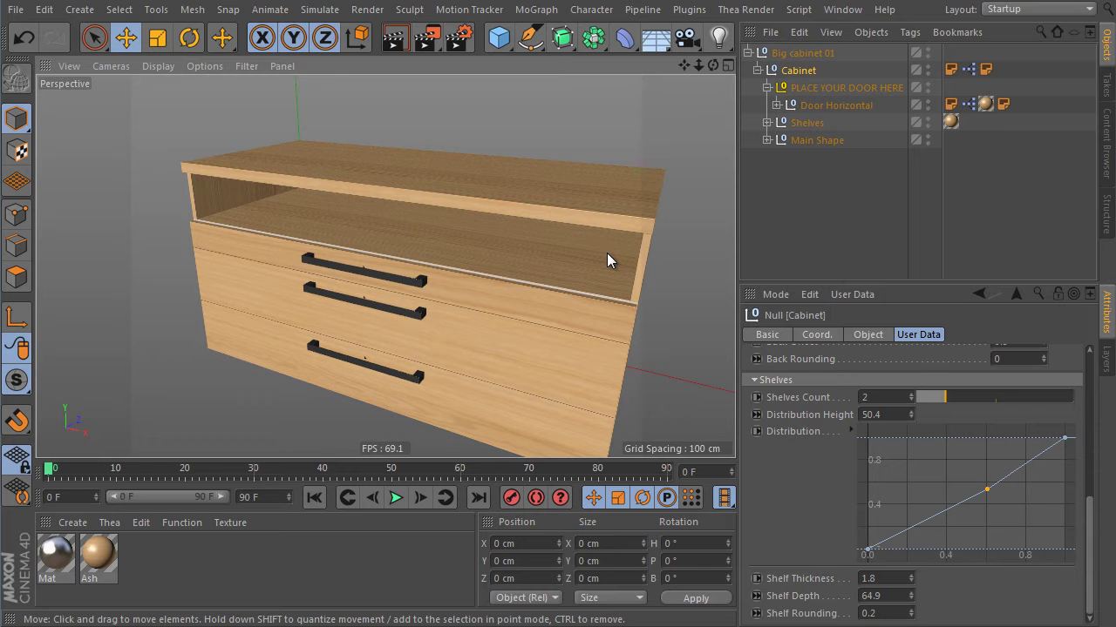
Delete Big cabinet 01 from the scene and display the full contents of the Modular Cabinets & Doors folder.
{"action": "left_click", "coordinate": [750, 52]}
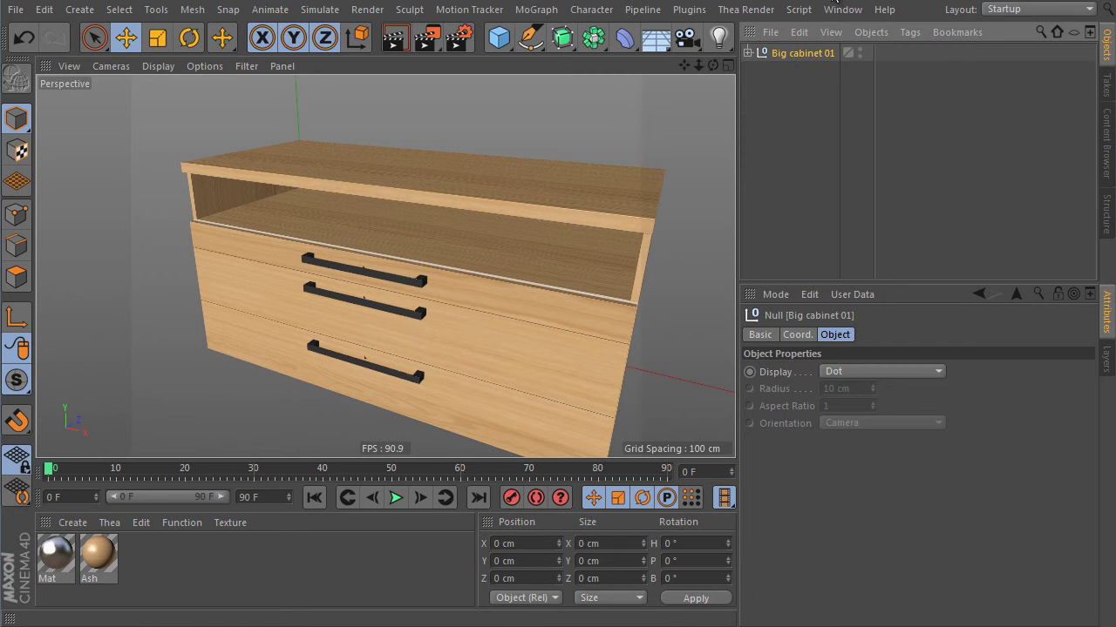
{"action": "key", "text": "Delete"}
{"action": "left_click", "coordinate": [1107, 149]}
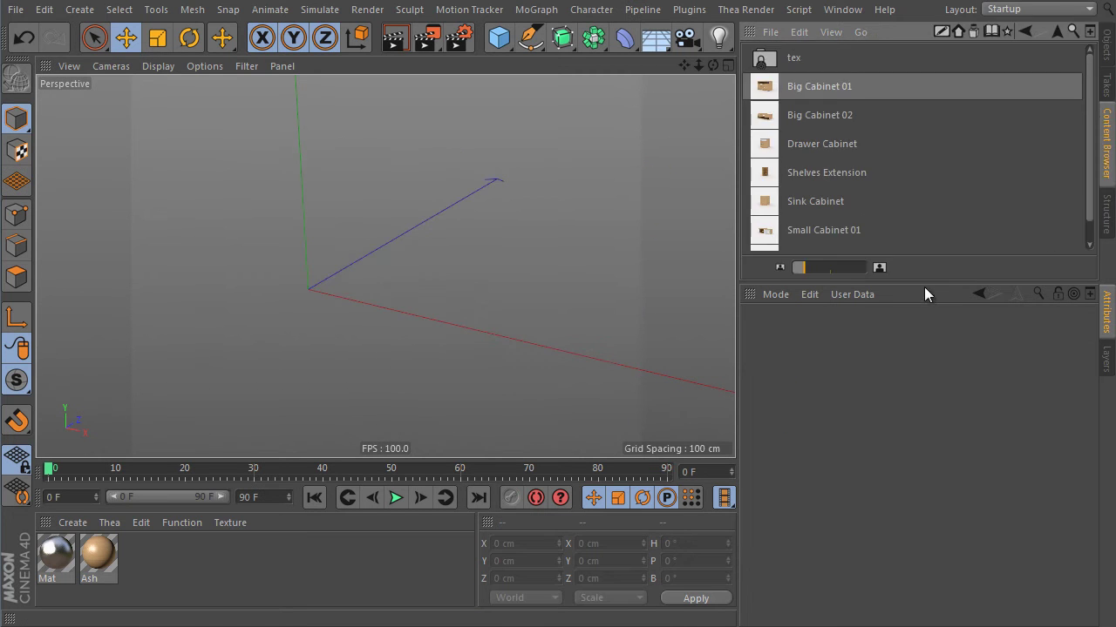
{"action": "left_click", "coordinate": [1056, 33]}
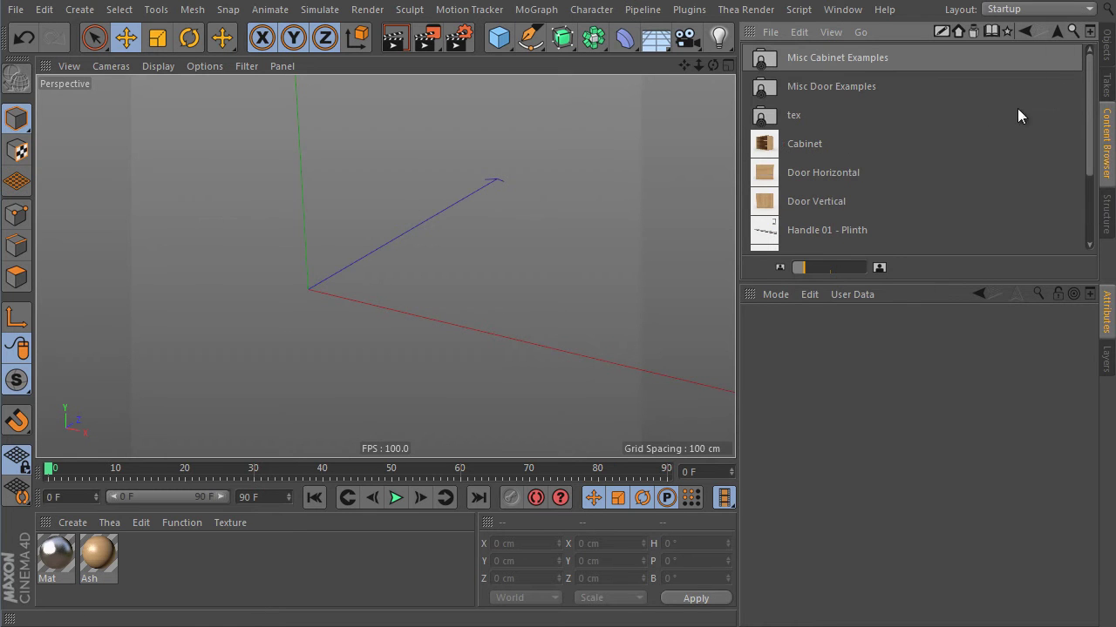
{"action": "left_click_drag", "start_coordinate": [870, 280], "coordinate": [870, 415]}
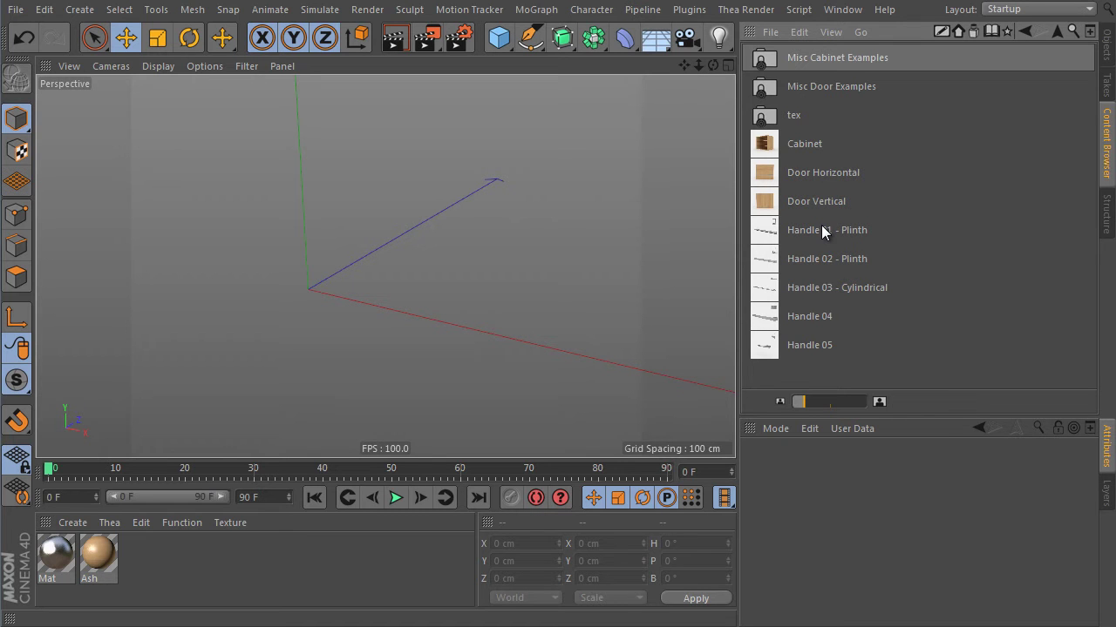
Load the Cabinet preset from the library into the empty scene and enlarge the area showing its User Data settings.
{"action": "left_click", "coordinate": [767, 150]}
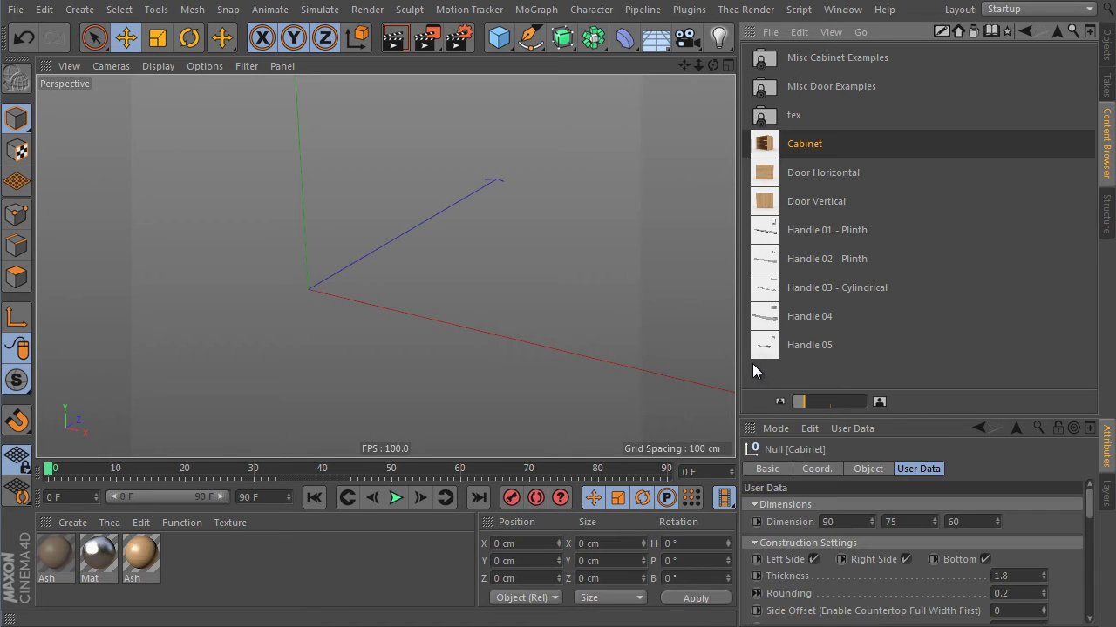
{"action": "left_click", "coordinate": [1106, 51]}
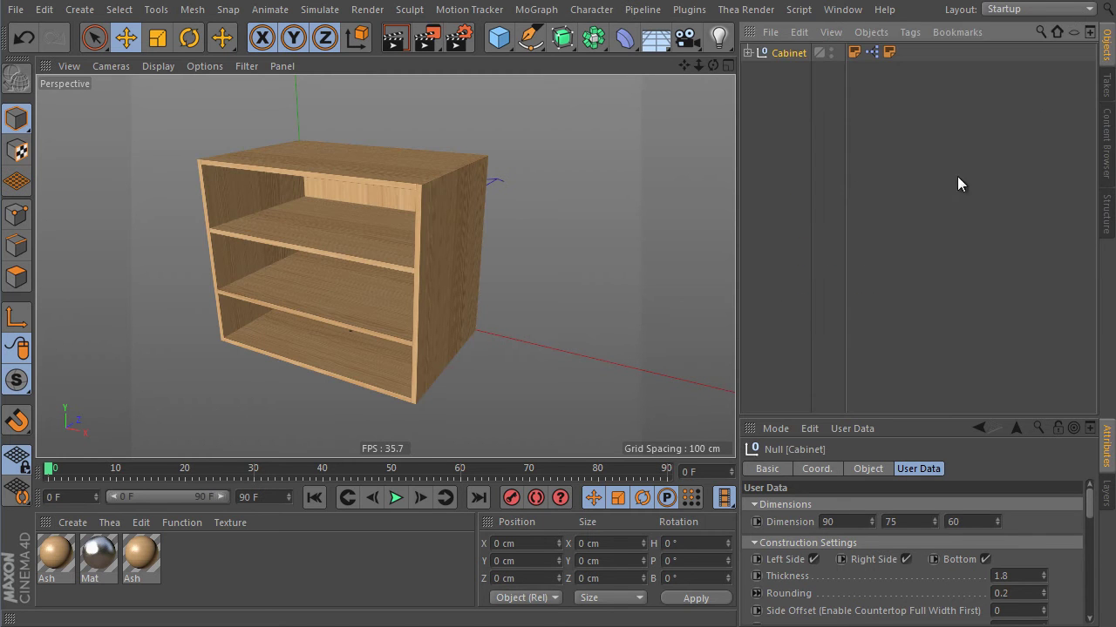
{"action": "mouse_move", "coordinate": [462, 251]}
{"action": "left_mouse_down", "text": "alt"}
{"action": "mouse_move", "coordinate": [504, 284]}
{"action": "mouse_move", "coordinate": [476, 261]}
{"action": "left_mouse_up", "text": "alt"}
{"action": "right_click_drag", "start_coordinate": [476, 260], "coordinate": [492, 247], "text": "alt"}
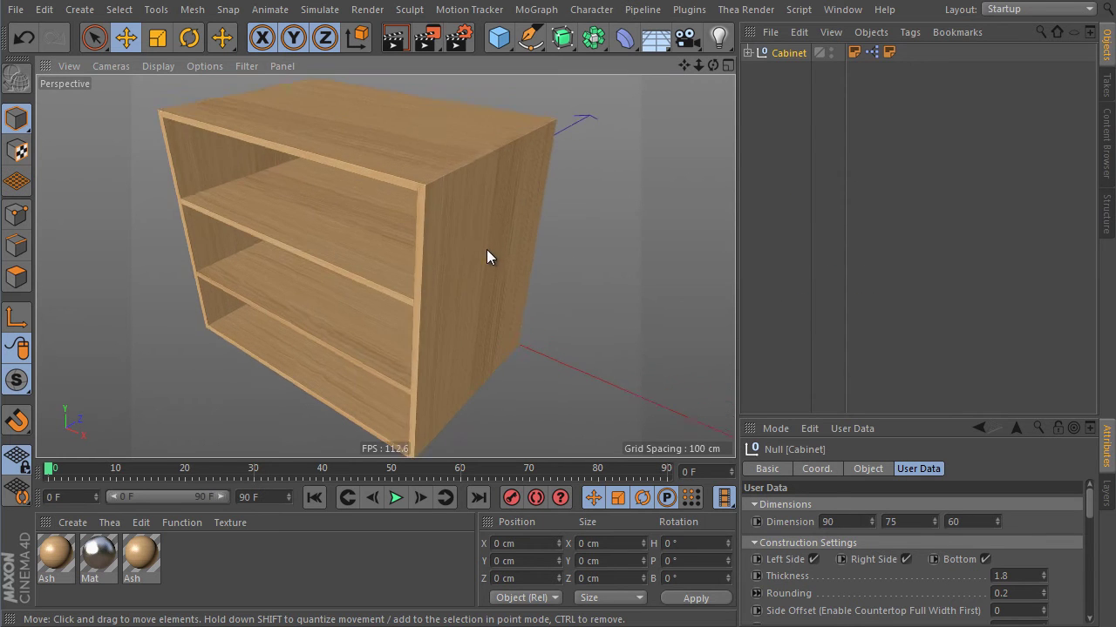
{"action": "left_click_drag", "start_coordinate": [492, 253], "coordinate": [484, 220], "text": "alt"}
{"action": "scroll", "coordinate": [483, 221], "scroll_direction": "up", "scroll_amount": 3}
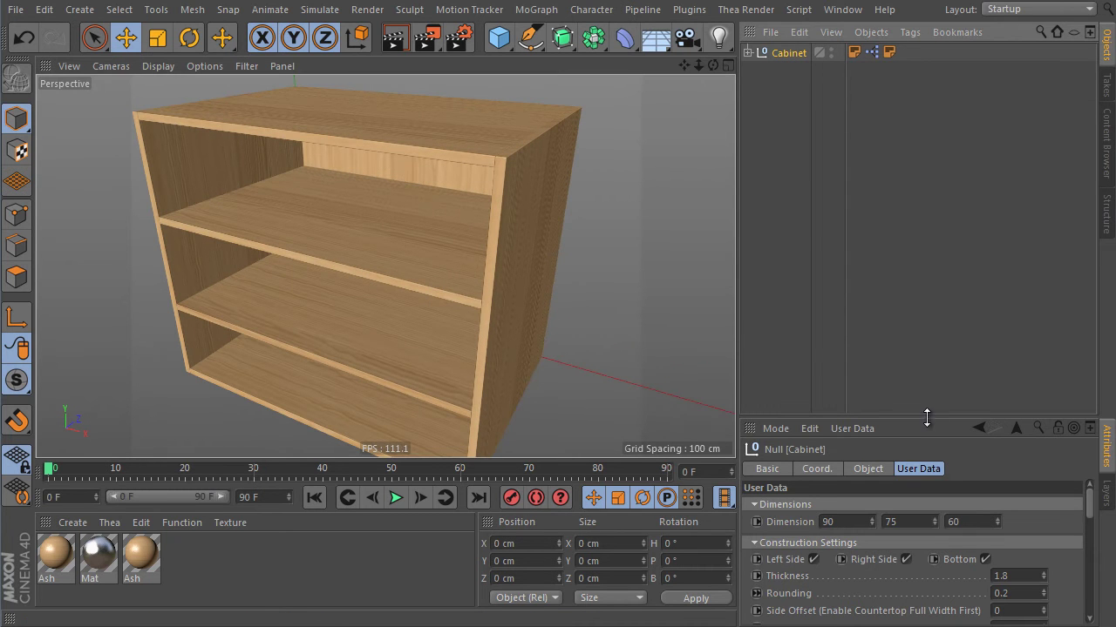
{"action": "left_click_drag", "start_coordinate": [929, 417], "coordinate": [868, 156]}
{"action": "left_click_drag", "start_coordinate": [461, 257], "coordinate": [566, 288], "text": "alt"}
Enlarge the Cabinet's Dimension values to 94.2 wide, 94.1 high and 70 deep.
{"action": "left_click_drag", "start_coordinate": [868, 261], "coordinate": [874, 233]}
{"action": "left_click_drag", "start_coordinate": [933, 262], "coordinate": [933, 235]}
{"action": "left_click_drag", "start_coordinate": [937, 36], "coordinate": [939, 110]}
{"action": "left_click_drag", "start_coordinate": [997, 261], "coordinate": [858, 241]}
{"action": "type", "text": "70"}
{"action": "key", "text": "Return"}
{"action": "left_click_drag", "start_coordinate": [628, 283], "coordinate": [474, 251], "text": "alt"}
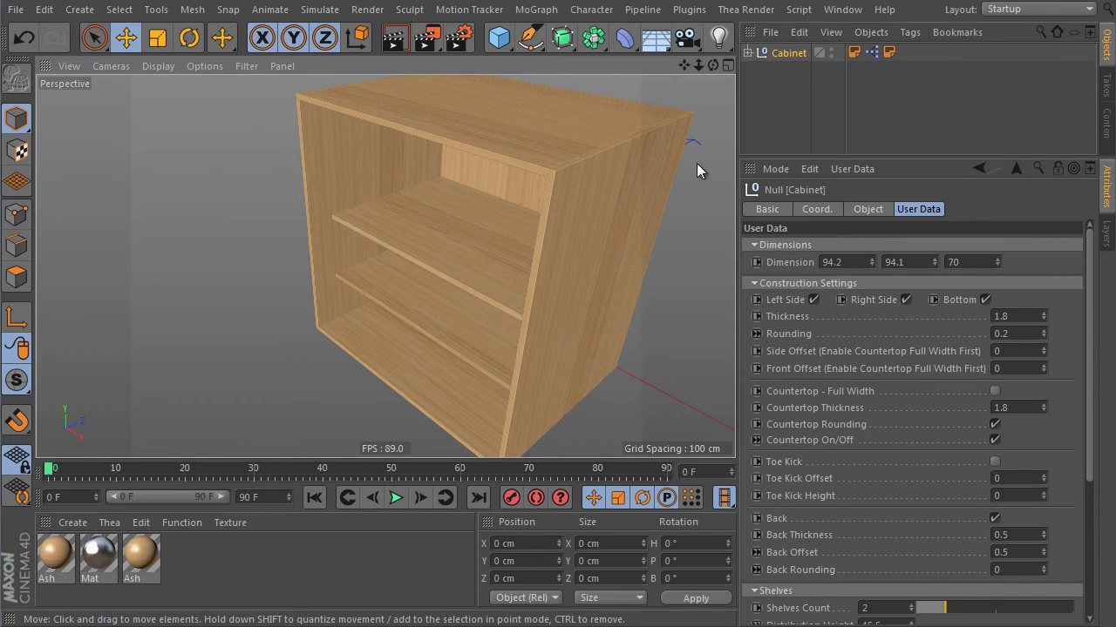
Raise the Cabinet's Shelf Depth to 69.5 and examine the shelves' front edges.
{"action": "left_click_drag", "start_coordinate": [1090, 323], "coordinate": [1103, 455]}
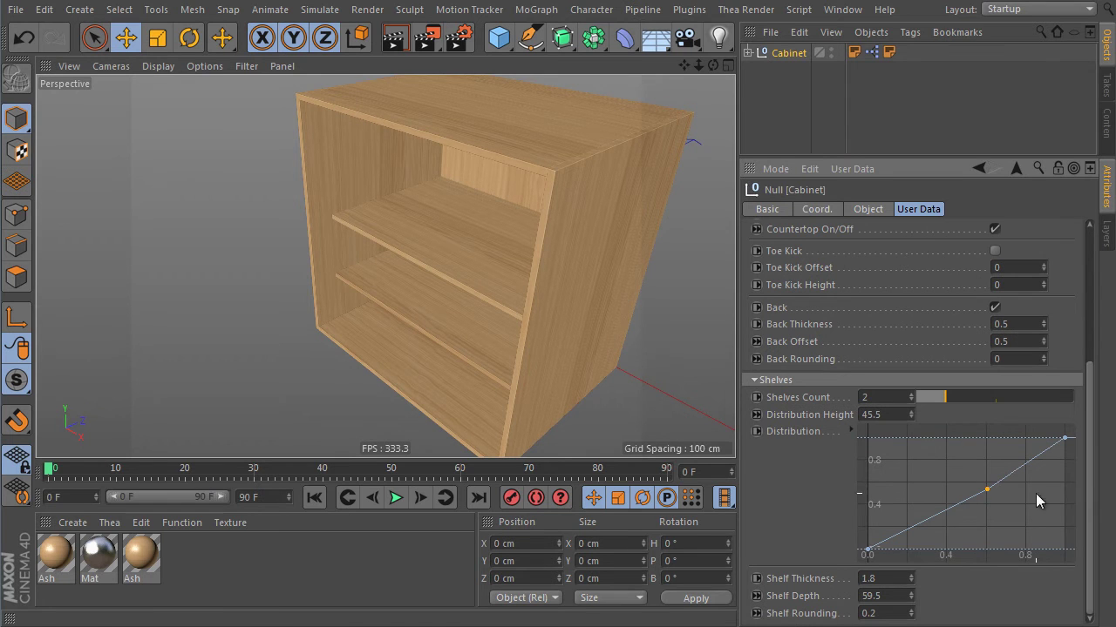
{"action": "left_click_drag", "start_coordinate": [911, 598], "coordinate": [944, 349]}
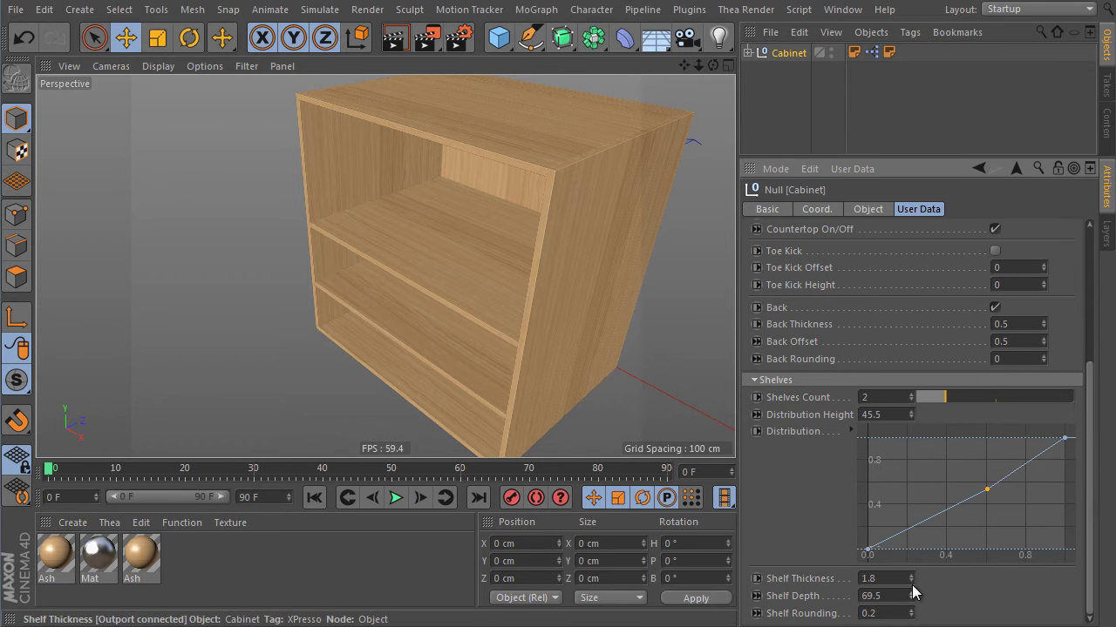
{"action": "left_click_drag", "start_coordinate": [645, 318], "coordinate": [546, 288], "text": "alt"}
{"action": "mouse_move", "coordinate": [545, 280]}
{"action": "right_mouse_down", "text": "alt"}
{"action": "mouse_move", "coordinate": [550, 320]}
{"action": "mouse_move", "coordinate": [535, 295]}
{"action": "right_mouse_up", "text": "alt"}
{"action": "right_click_drag", "start_coordinate": [574, 337], "coordinate": [527, 309], "text": "alt"}
Subtract 3 from the Cabinet's Shelf Depth to set it to 66.5.
{"action": "left_click_drag", "start_coordinate": [887, 596], "coordinate": [827, 596]}
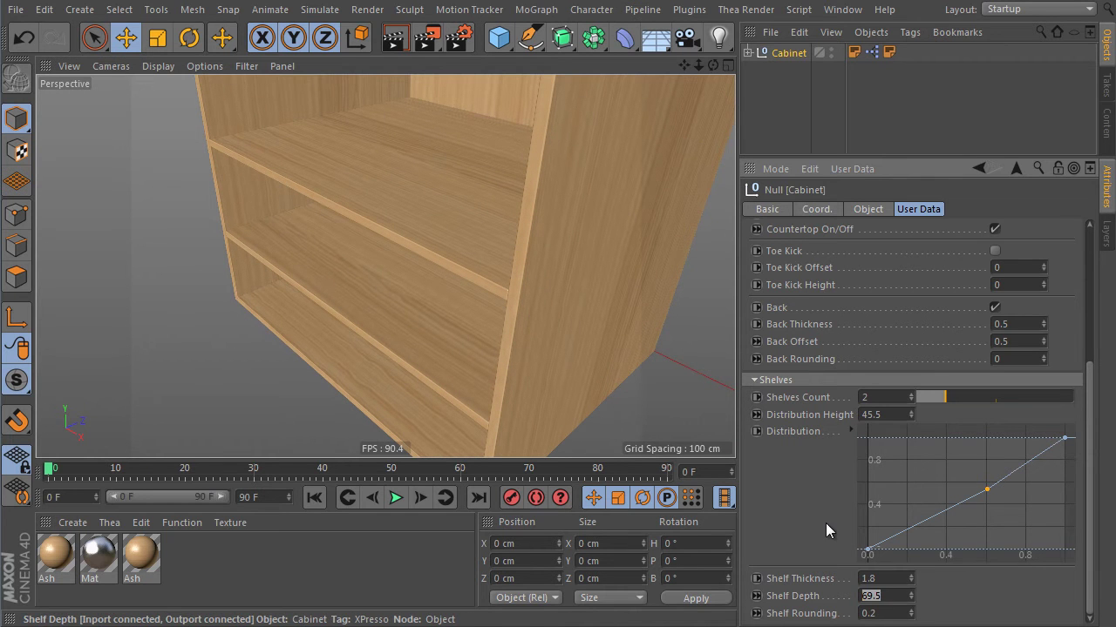
{"action": "key", "text": "Right"}
{"action": "type", "text": "-"}
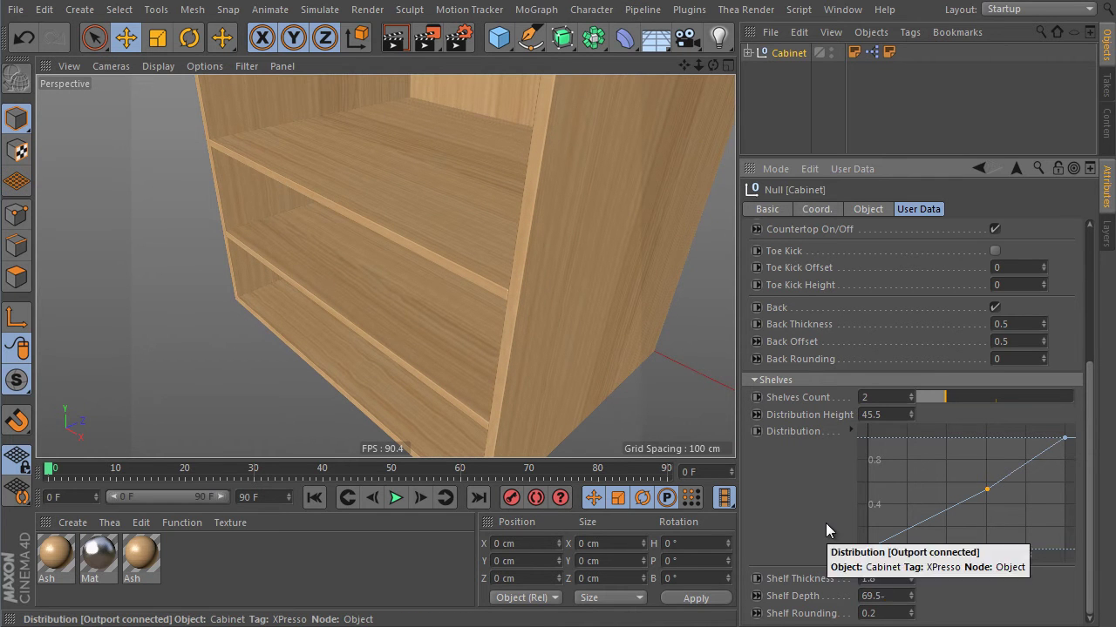
{"action": "type", "text": "3"}
{"action": "key", "text": "Return"}
Increase the Cabinet's Shelves Count to 3 and raise the shelf Distribution Height to 65.
{"action": "right_click_drag", "start_coordinate": [552, 248], "coordinate": [544, 266], "text": "alt"}
{"action": "left_click_drag", "start_coordinate": [544, 264], "coordinate": [575, 226], "text": "alt"}
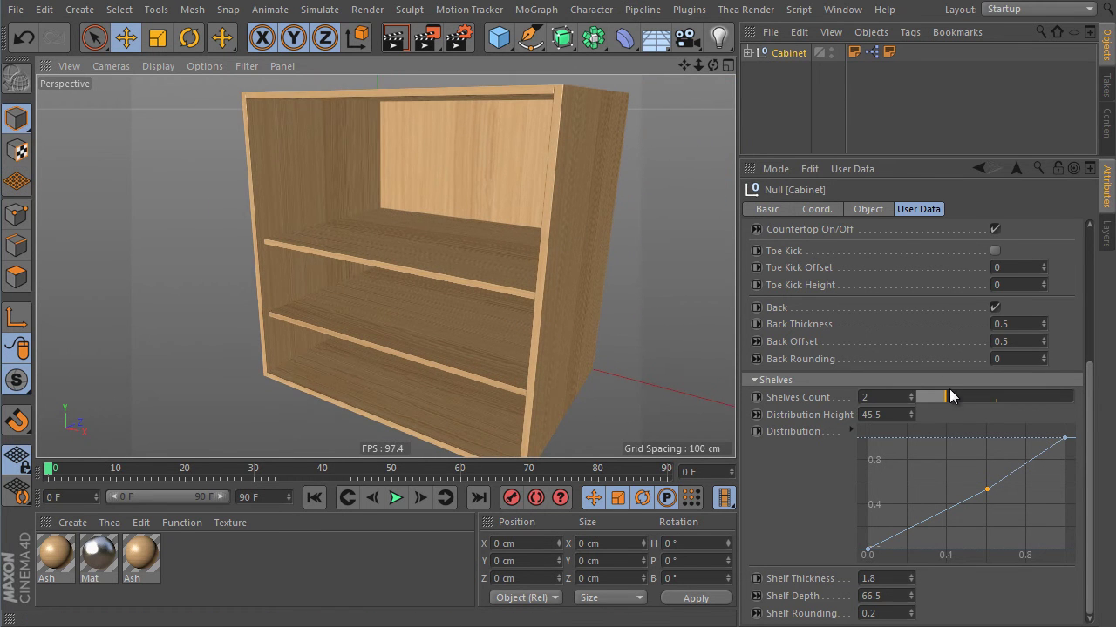
{"action": "left_click_drag", "start_coordinate": [949, 395], "coordinate": [958, 392]}
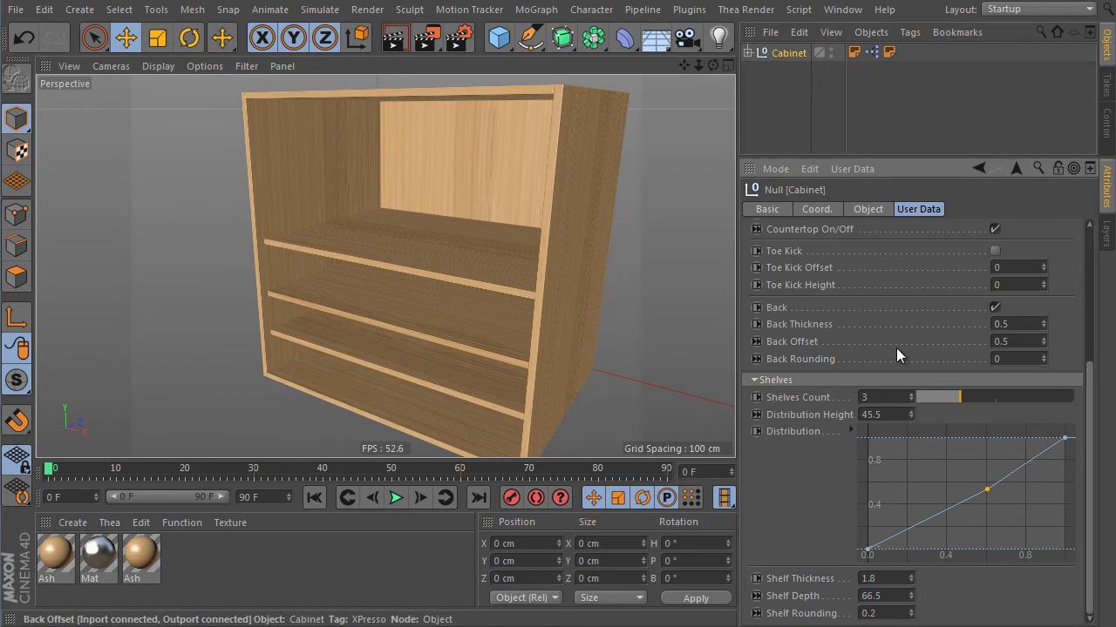
{"action": "left_click_drag", "start_coordinate": [915, 416], "coordinate": [931, 256]}
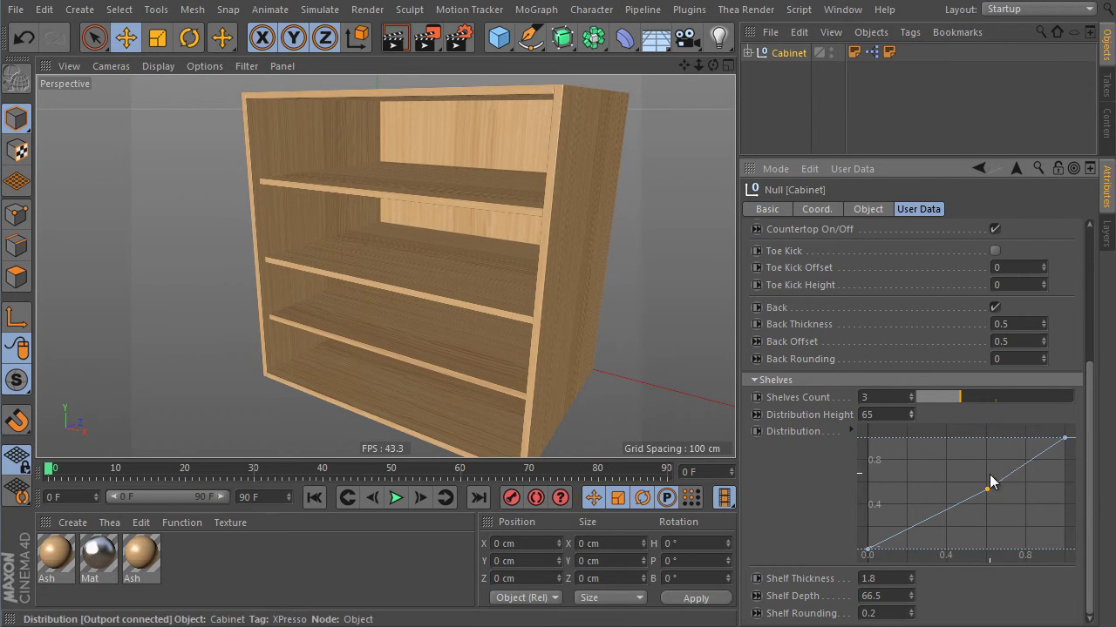
Shift the middle point of the shelf Distribution curve slightly to refine the spacing between the shelves.
{"action": "mouse_move", "coordinate": [987, 490]}
{"action": "left_mouse_down"}
{"action": "mouse_move", "coordinate": [994, 512]}
{"action": "mouse_move", "coordinate": [983, 423]}
{"action": "mouse_move", "coordinate": [989, 512]}
{"action": "mouse_move", "coordinate": [978, 482]}
{"action": "mouse_move", "coordinate": [983, 496]}
{"action": "left_mouse_up"}
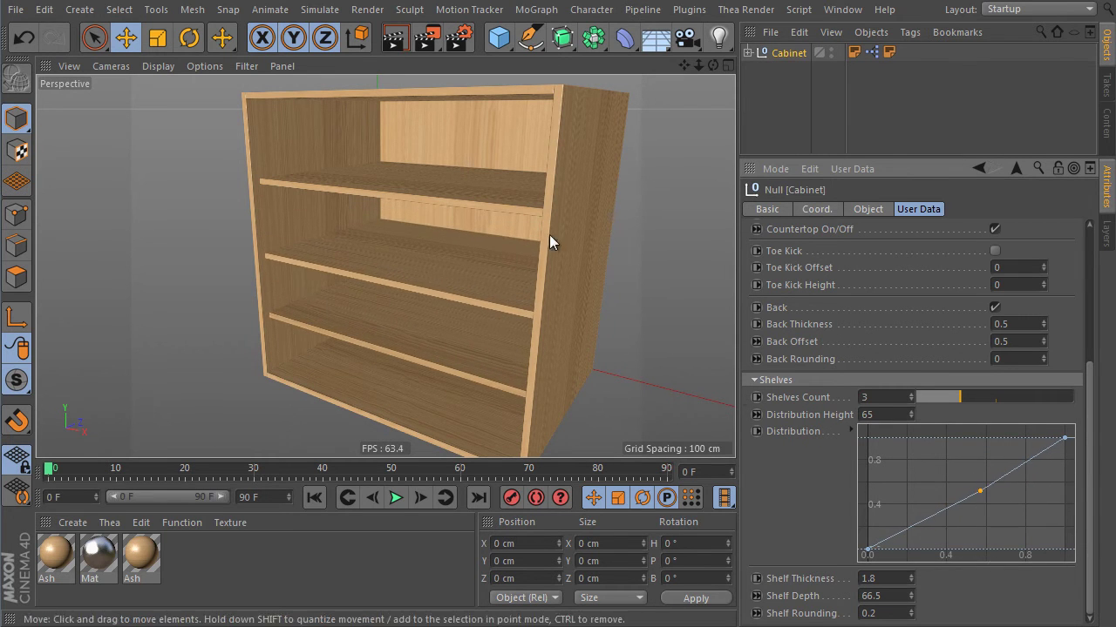
{"action": "mouse_move", "coordinate": [545, 233]}
{"action": "left_mouse_down", "text": "alt"}
{"action": "mouse_move", "coordinate": [529, 305]}
{"action": "mouse_move", "coordinate": [558, 225]}
{"action": "left_mouse_up", "text": "alt"}
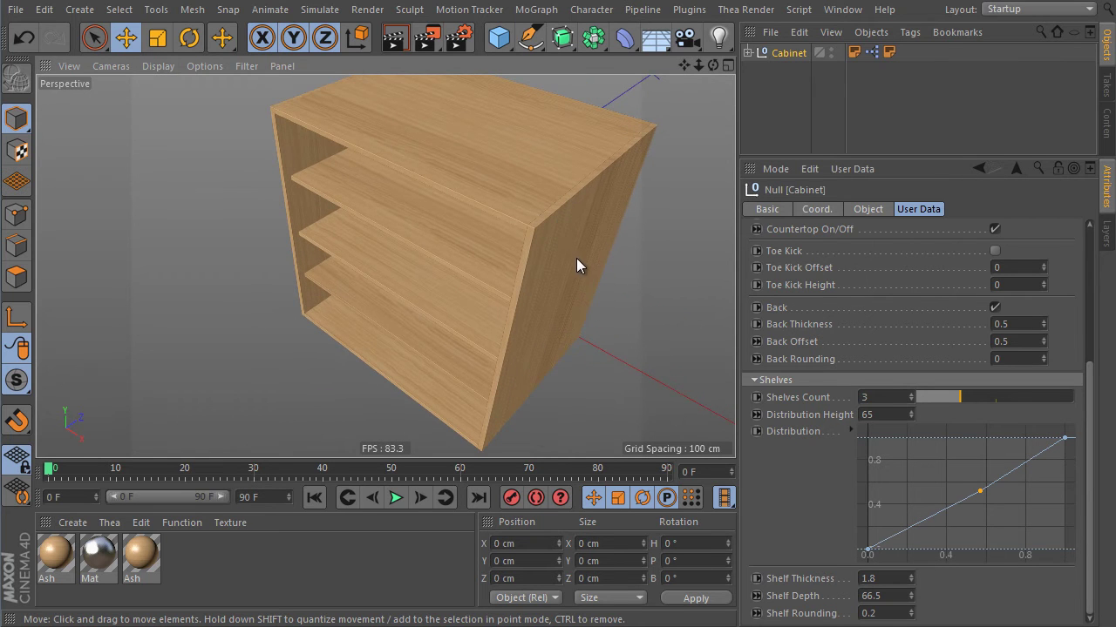
{"action": "left_click_drag", "start_coordinate": [556, 330], "coordinate": [530, 242], "text": "alt"}
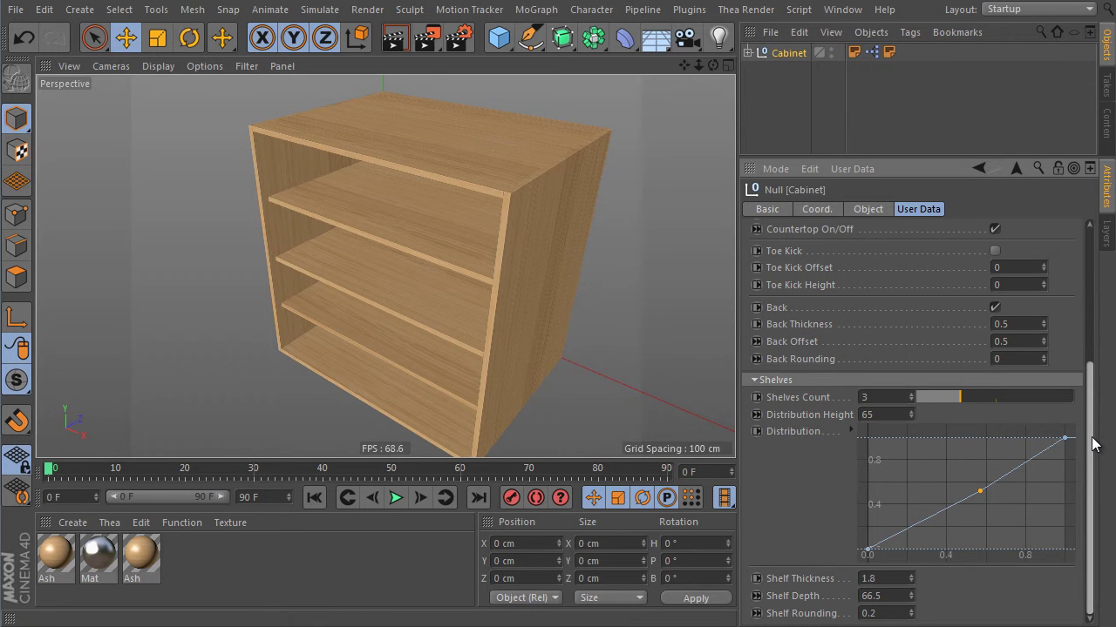
Resize the Cabinet to a narrow unit with Dimension values of 40 wide, 90 high and 40 deep.
{"action": "left_click_drag", "start_coordinate": [1089, 424], "coordinate": [1084, 237]}
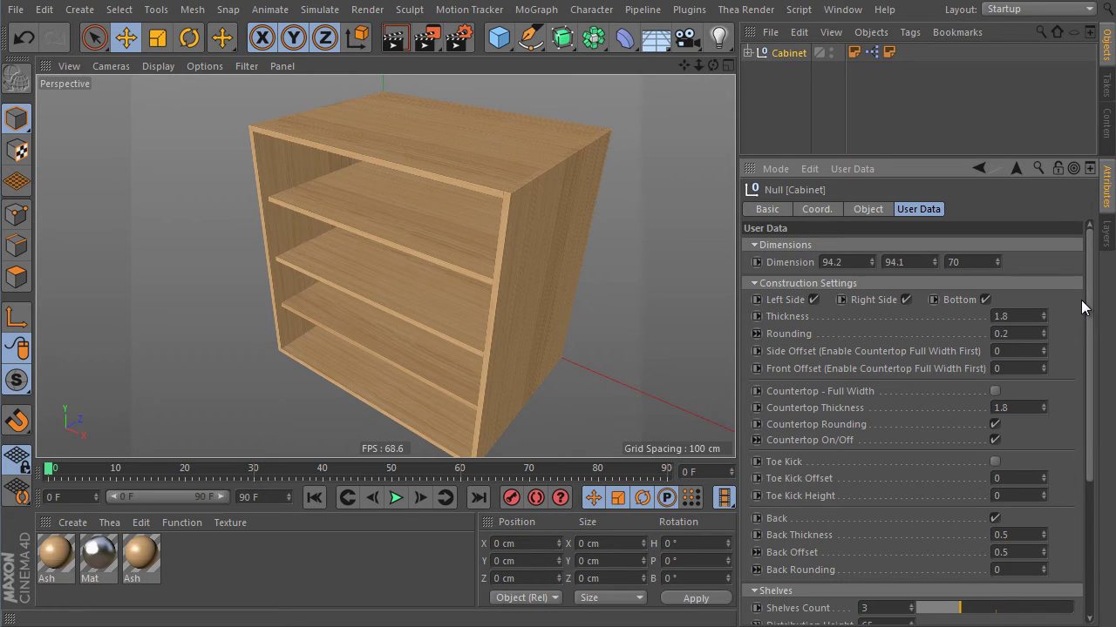
{"action": "double_click", "coordinate": [984, 261]}
{"action": "type", "text": "40"}
{"action": "key", "text": "Return"}
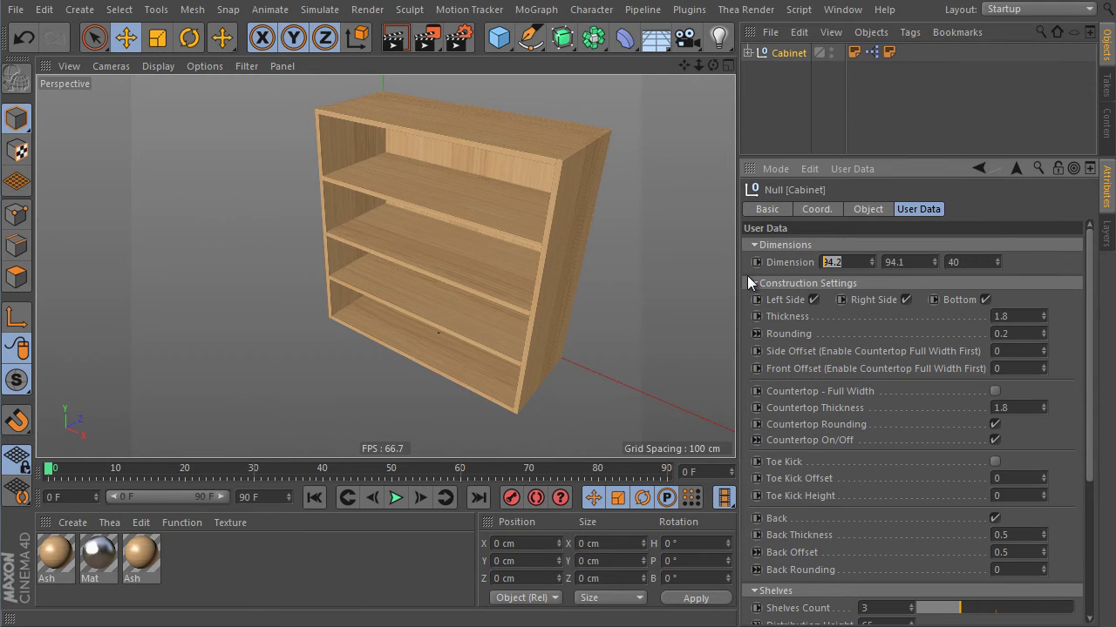
{"action": "double_click", "coordinate": [833, 261]}
{"action": "type", "text": "40"}
{"action": "key", "text": "Return"}
{"action": "left_click_drag", "start_coordinate": [592, 208], "coordinate": [601, 228], "text": "alt"}
{"action": "left_click_drag", "start_coordinate": [920, 261], "coordinate": [831, 226]}
{"action": "type", "text": "90"}
{"action": "key", "text": "Return"}
{"action": "left_click_drag", "start_coordinate": [549, 132], "coordinate": [451, 122], "text": "alt"}
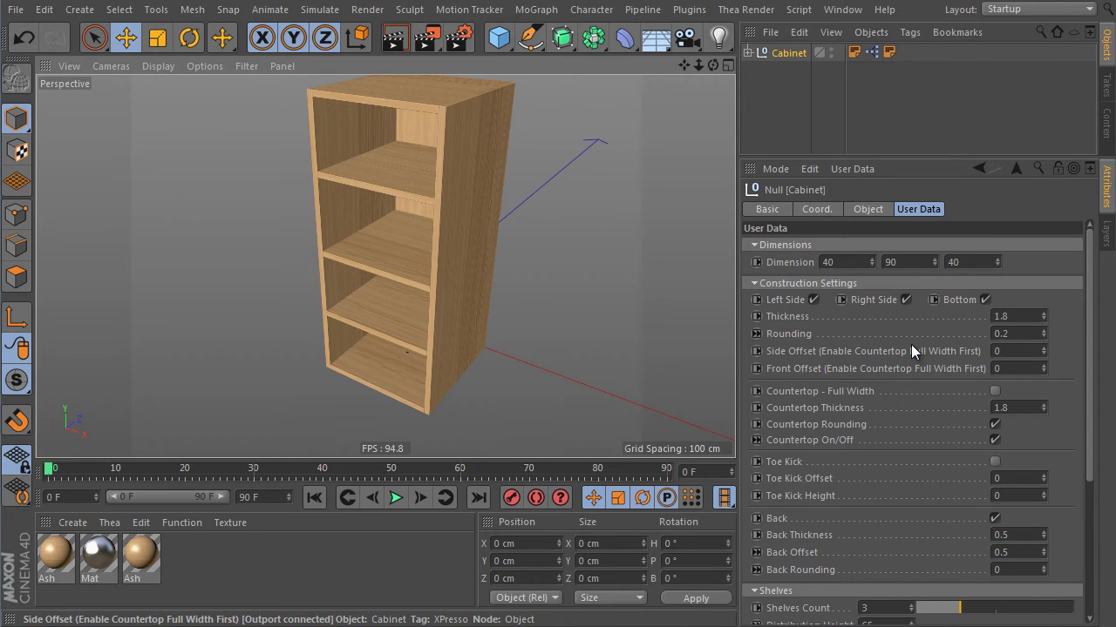
Turn off the Cabinet's Right Side panel and look closely at the back panel from the open side.
{"action": "left_click", "coordinate": [906, 300]}
{"action": "left_click_drag", "start_coordinate": [445, 139], "coordinate": [472, 133], "text": "alt"}
{"action": "left_click_drag", "start_coordinate": [490, 174], "coordinate": [450, 235], "text": "alt"}
{"action": "right_click_drag", "start_coordinate": [450, 235], "coordinate": [469, 202], "text": "alt"}
{"action": "left_click_drag", "start_coordinate": [469, 202], "coordinate": [501, 258], "text": "alt"}
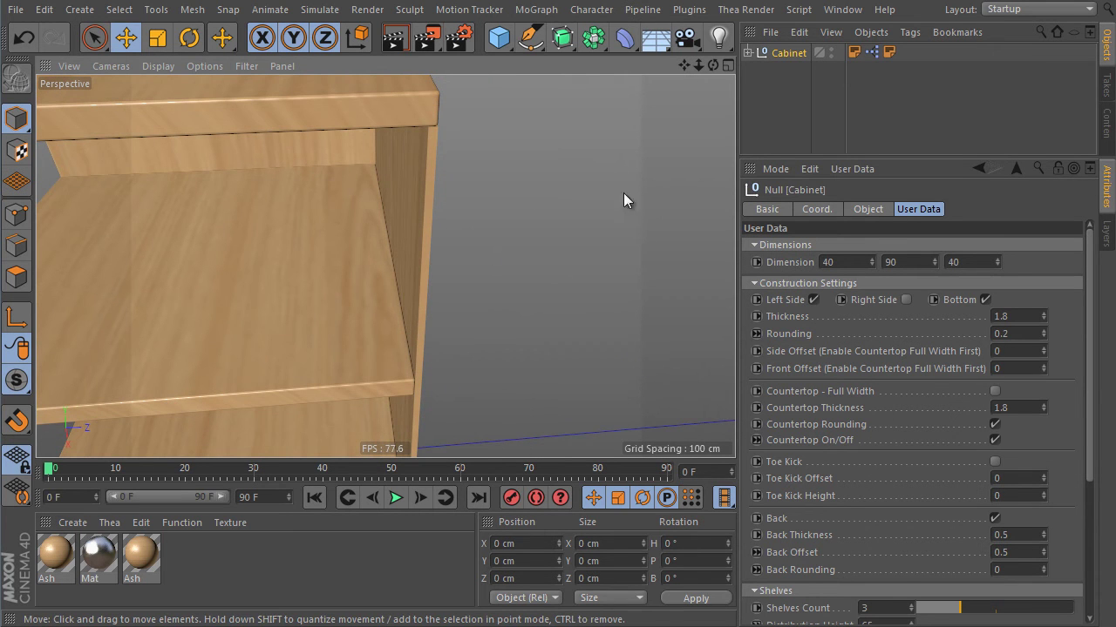
Set the Cabinet's Back Thickness to 1.8.
{"action": "left_click_drag", "start_coordinate": [1091, 271], "coordinate": [1081, 322]}
{"action": "left_click_drag", "start_coordinate": [1019, 441], "coordinate": [949, 419]}
{"action": "type", "text": "1.8"}
{"action": "key", "text": "Return"}
{"action": "scroll", "coordinate": [512, 252], "scroll_direction": "down", "scroll_amount": 4}
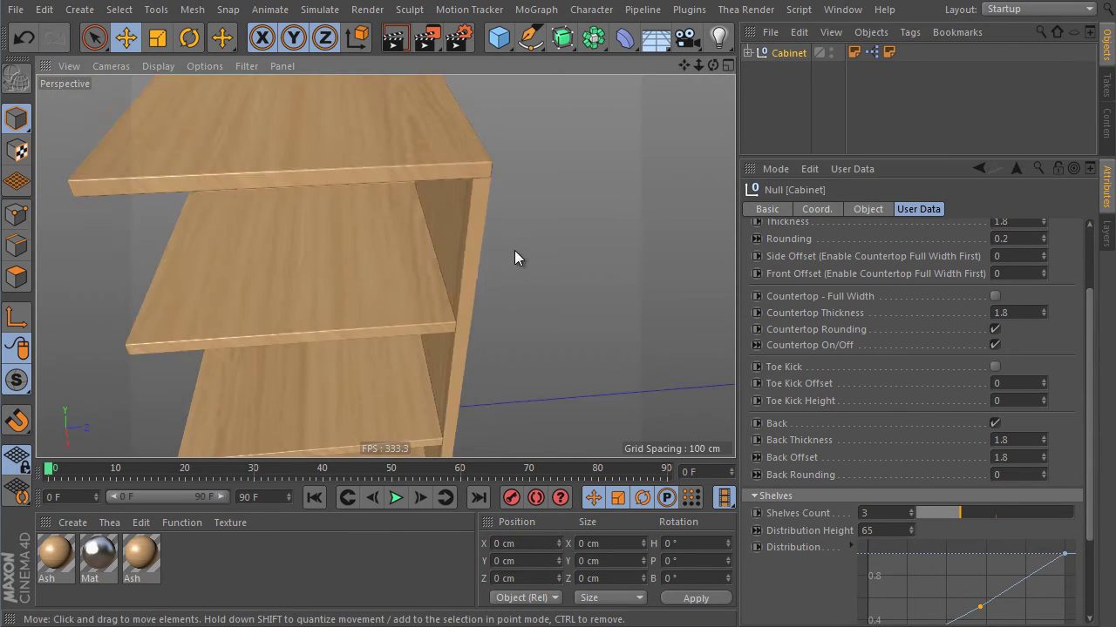
Set the Cabinet's Back Rounding to 0.2.
{"action": "left_click_drag", "start_coordinate": [512, 252], "coordinate": [560, 170], "text": "alt"}
{"action": "right_click_drag", "start_coordinate": [480, 224], "coordinate": [490, 178], "text": "alt"}
{"action": "left_click", "coordinate": [1042, 473]}
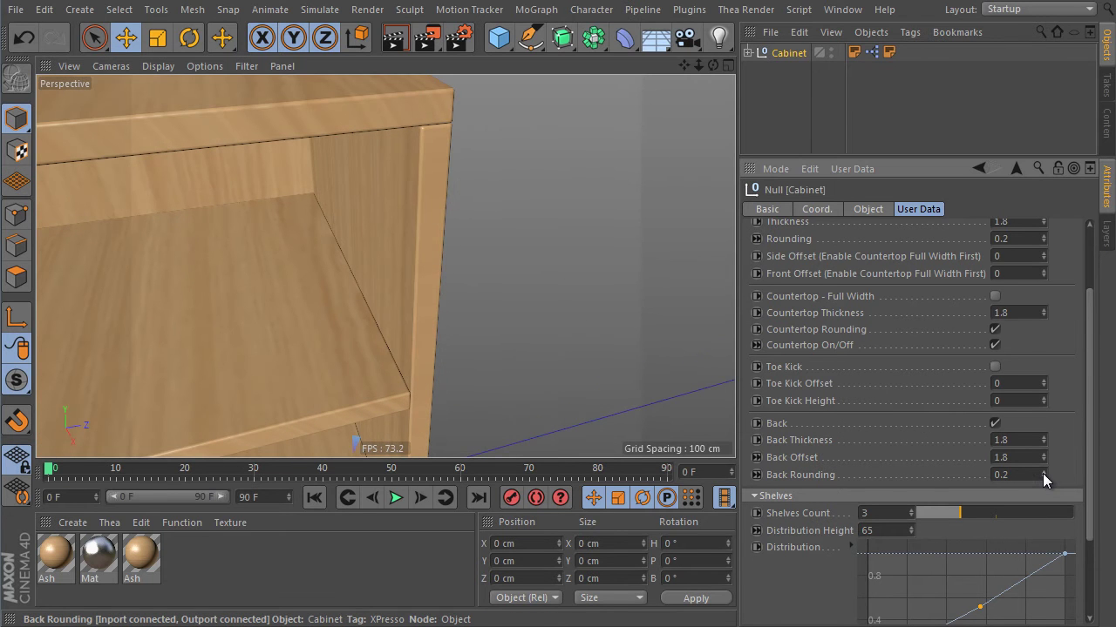
{"action": "left_click", "coordinate": [1043, 472]}
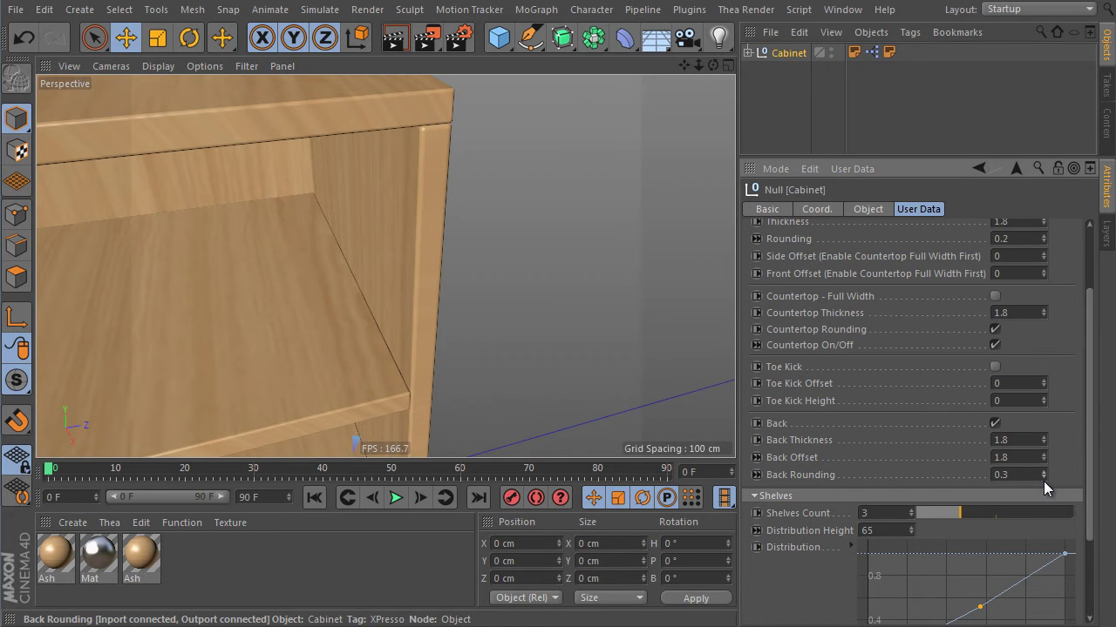
{"action": "left_click", "coordinate": [1043, 480]}
Turn the Cabinet's Right Side panel back on.
{"action": "right_click_drag", "start_coordinate": [463, 245], "coordinate": [418, 283], "text": "alt"}
{"action": "middle_click_drag", "start_coordinate": [418, 283], "coordinate": [502, 199], "text": "alt"}
{"action": "left_click_drag", "start_coordinate": [502, 198], "coordinate": [535, 186], "text": "alt"}
{"action": "right_click_drag", "start_coordinate": [535, 186], "coordinate": [519, 254], "text": "alt"}
{"action": "left_click_drag", "start_coordinate": [385, 265], "coordinate": [532, 236], "text": "alt"}
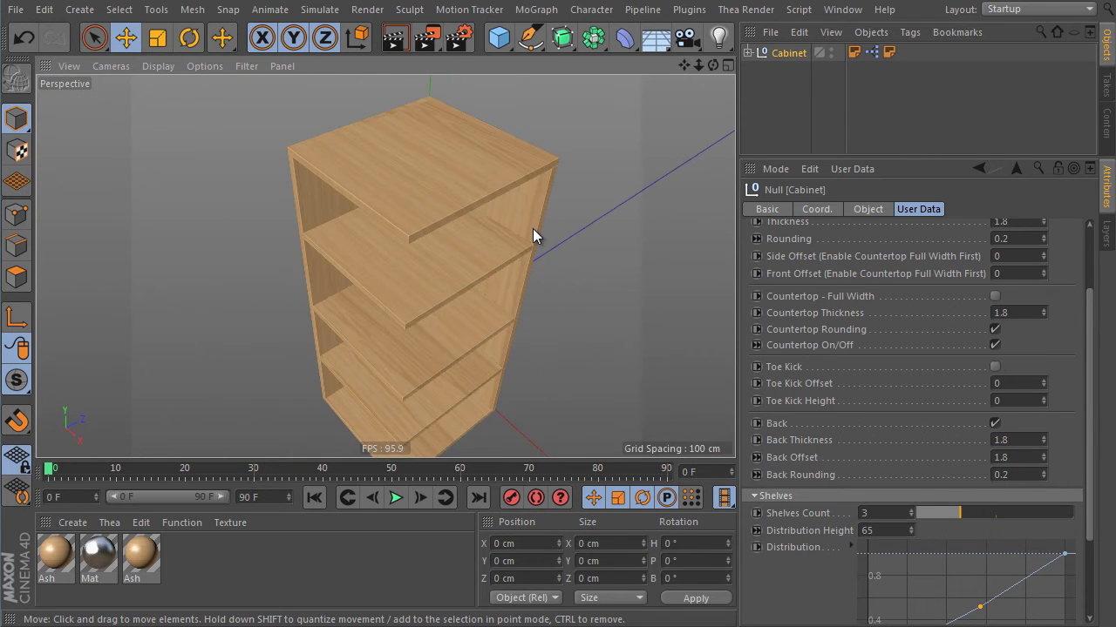
{"action": "scroll", "coordinate": [1089, 244], "scroll_direction": "up", "scroll_amount": 3}
{"action": "left_click", "coordinate": [905, 299]}
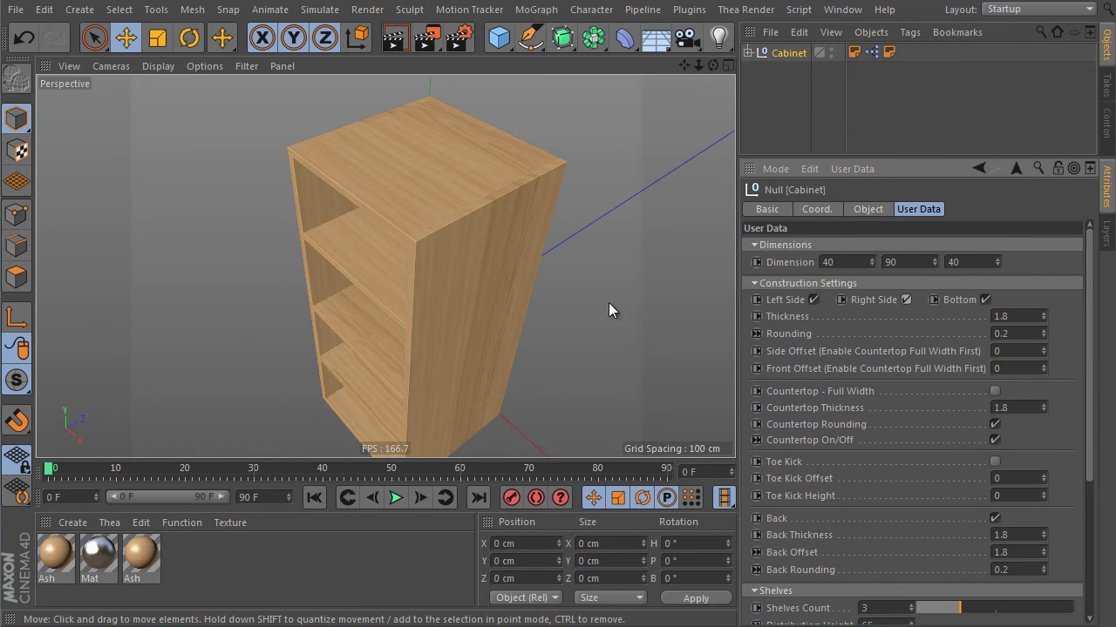
Turn off the Cabinet's Back option and inspect the open unit from the front and rear.
{"action": "left_click_drag", "start_coordinate": [549, 305], "coordinate": [477, 223], "text": "alt"}
{"action": "scroll", "coordinate": [468, 263], "scroll_direction": "up", "scroll_amount": 5}
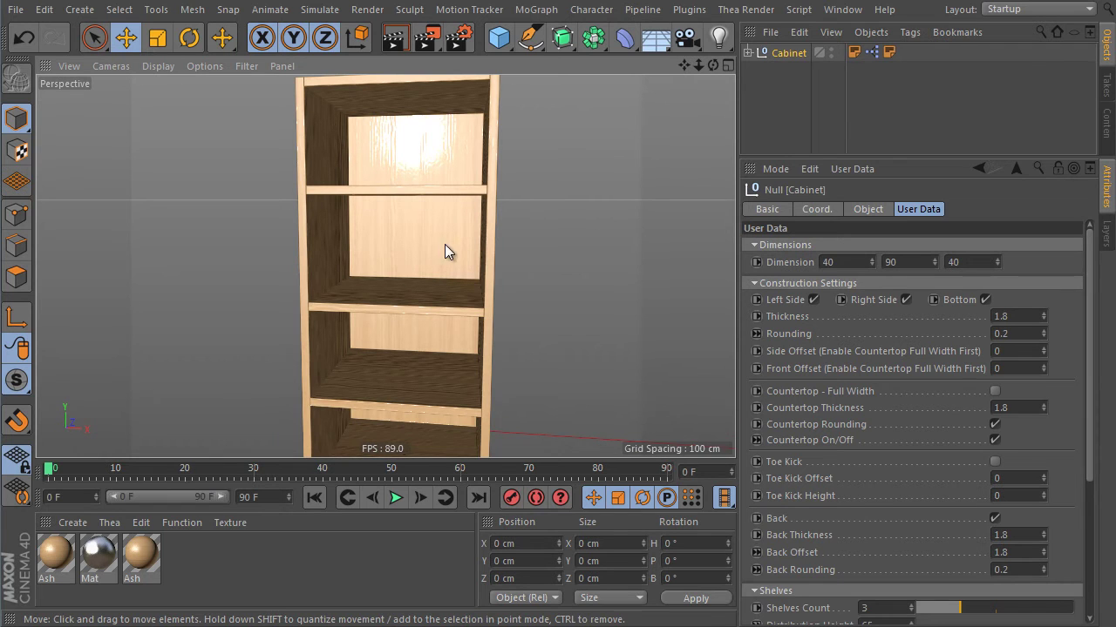
{"action": "left_click", "coordinate": [995, 518]}
{"action": "left_click_drag", "start_coordinate": [610, 366], "coordinate": [623, 311], "text": "alt"}
{"action": "left_click_drag", "start_coordinate": [510, 299], "coordinate": [545, 316], "text": "alt"}
{"action": "mouse_move", "coordinate": [1044, 552]}
{"action": "left_mouse_down"}
{"action": "mouse_move", "coordinate": [1043, 570]}
{"action": "mouse_move", "coordinate": [1044, 506]}
{"action": "mouse_move", "coordinate": [1041, 591]}
{"action": "mouse_move", "coordinate": [1037, 552]}
{"action": "left_mouse_up"}
{"action": "left_click_drag", "start_coordinate": [509, 264], "coordinate": [715, 288], "text": "alt"}
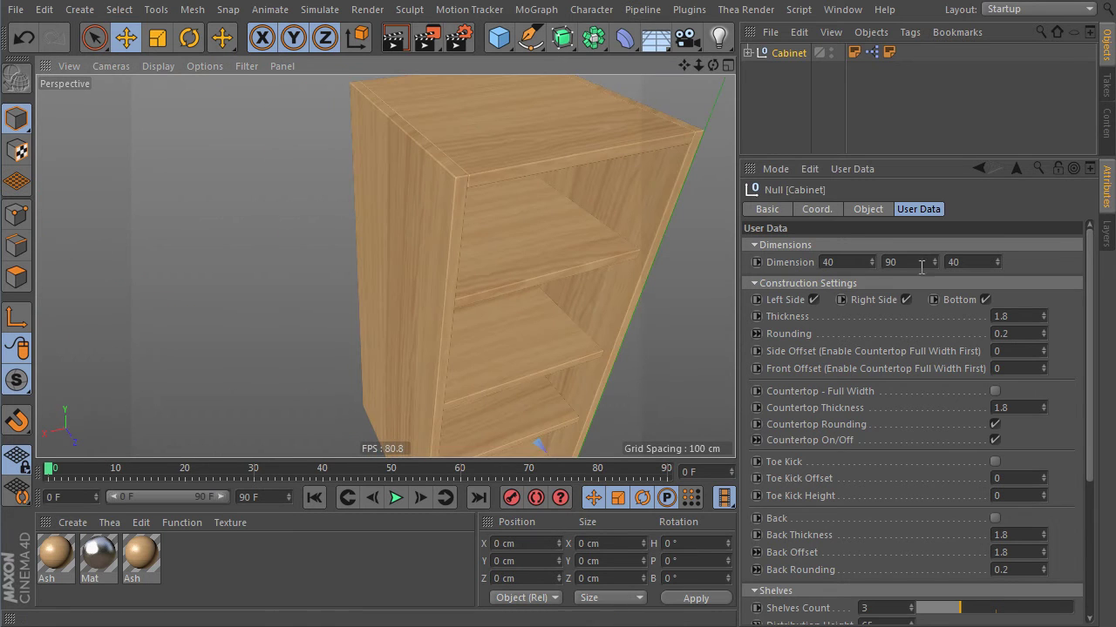
Turn the Cabinet's Back option on again.
{"action": "left_click", "coordinate": [994, 520]}
{"action": "left_click_drag", "start_coordinate": [396, 232], "coordinate": [610, 253], "text": "alt"}
{"action": "right_click_drag", "start_coordinate": [533, 247], "coordinate": [494, 288], "text": "alt"}
{"action": "middle_click_drag", "start_coordinate": [393, 278], "coordinate": [485, 211], "text": "alt"}
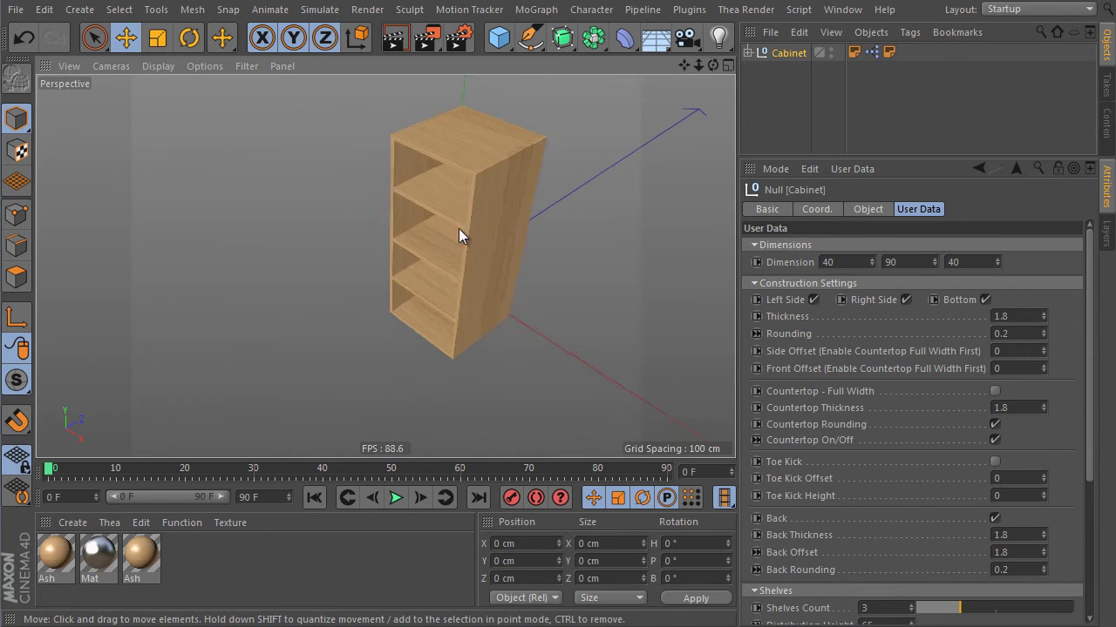
{"action": "right_click_drag", "start_coordinate": [461, 221], "coordinate": [502, 216], "text": "alt"}
{"action": "left_click_drag", "start_coordinate": [501, 209], "coordinate": [535, 296], "text": "alt"}
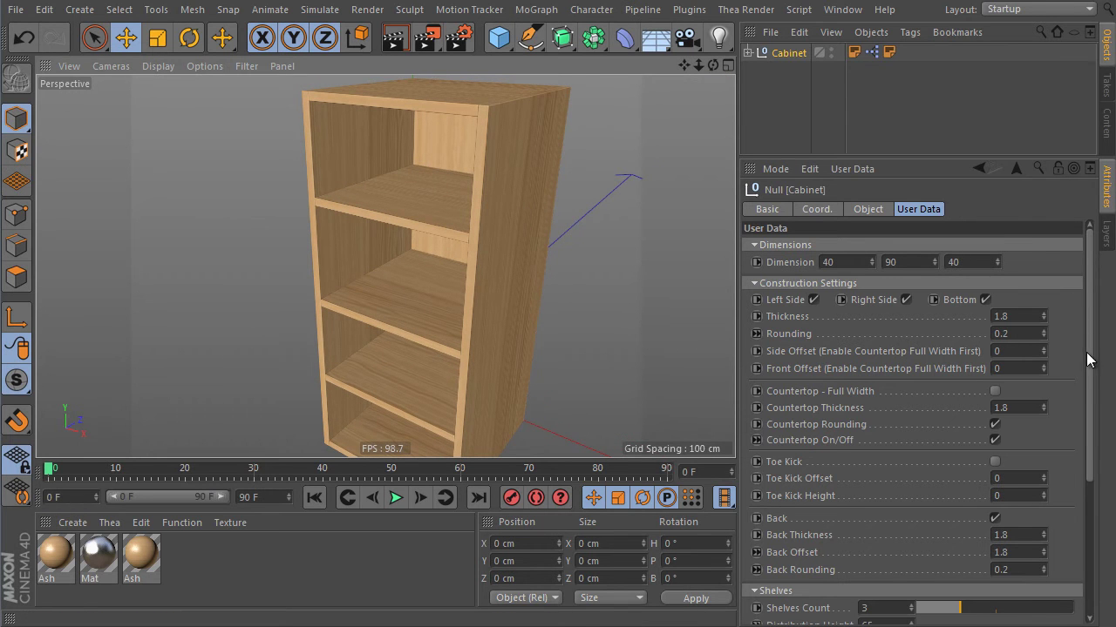
Try a Thickness of 2 for the Cabinet's panels and return it to 1.8.
{"action": "left_click_drag", "start_coordinate": [488, 130], "coordinate": [477, 167], "text": "alt"}
{"action": "right_click_drag", "start_coordinate": [478, 166], "coordinate": [514, 166], "text": "alt"}
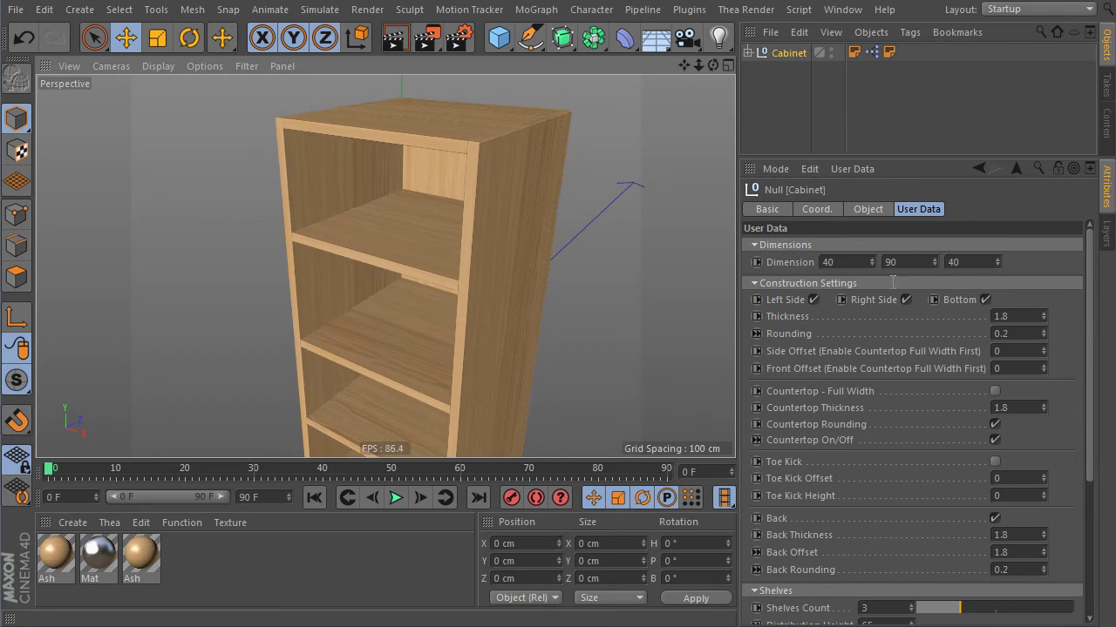
{"action": "left_click_drag", "start_coordinate": [1028, 317], "coordinate": [973, 278]}
{"action": "type", "text": "2"}
{"action": "key", "text": "Return"}
{"action": "mouse_move", "coordinate": [1044, 315]}
{"action": "left_mouse_down"}
{"action": "mouse_move", "coordinate": [1040, 287]}
{"action": "mouse_move", "coordinate": [1039, 310]}
{"action": "left_mouse_up"}
{"action": "type", "text": "1.8"}
{"action": "key", "text": "Return"}
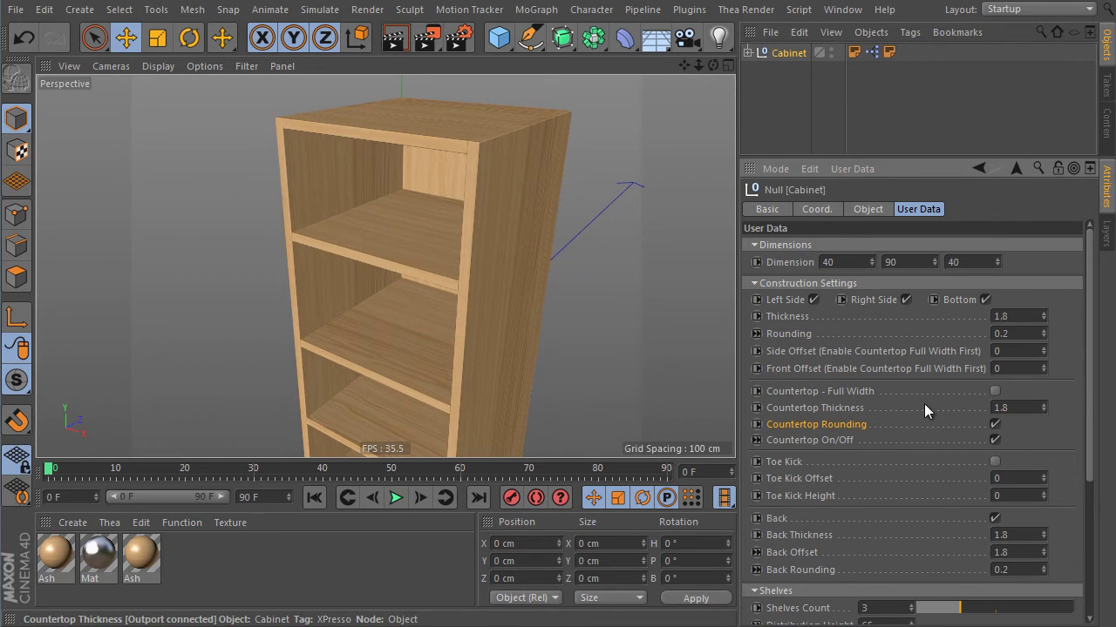
Set the Cabinet's Countertop Thickness to 3.6.
{"action": "left_click_drag", "start_coordinate": [1044, 410], "coordinate": [946, 413]}
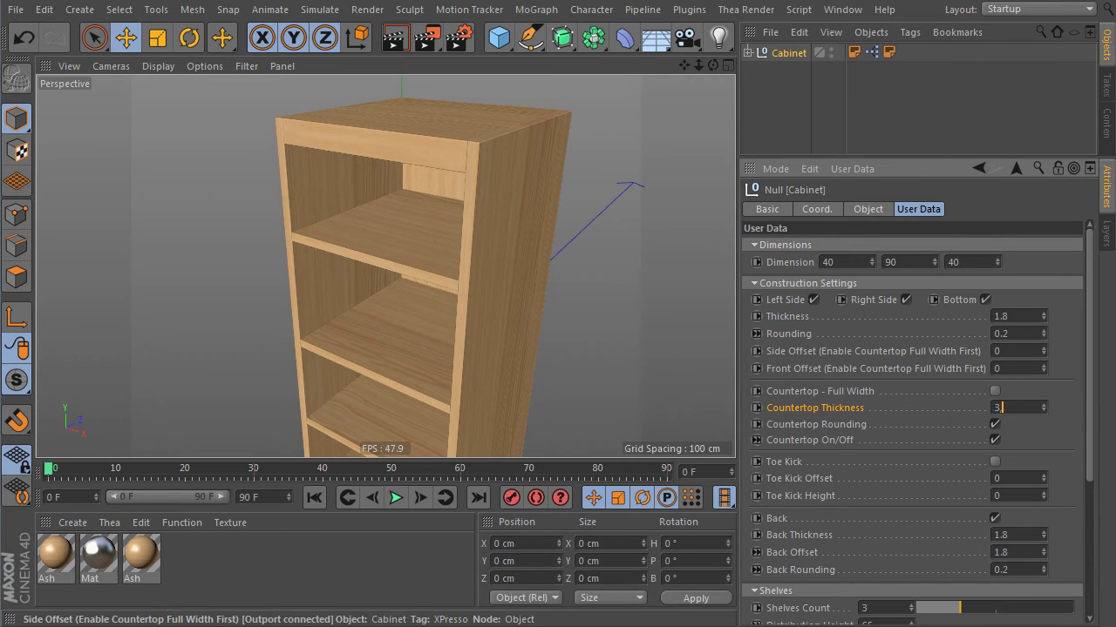
{"action": "key", "text": "Return"}
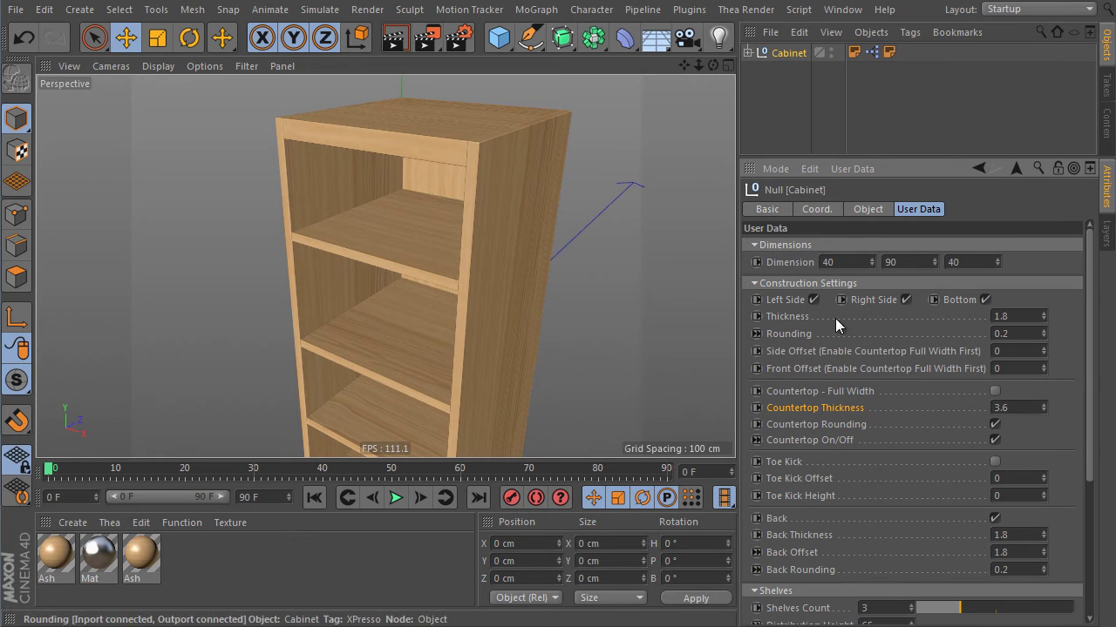
{"action": "mouse_move", "coordinate": [488, 159]}
{"action": "right_mouse_down", "text": "alt"}
{"action": "mouse_move", "coordinate": [532, 111]}
{"action": "mouse_move", "coordinate": [476, 169]}
{"action": "right_mouse_up", "text": "alt"}
{"action": "left_click_drag", "start_coordinate": [476, 169], "coordinate": [453, 141], "text": "alt"}
{"action": "right_click_drag", "start_coordinate": [456, 145], "coordinate": [319, 143], "text": "alt"}
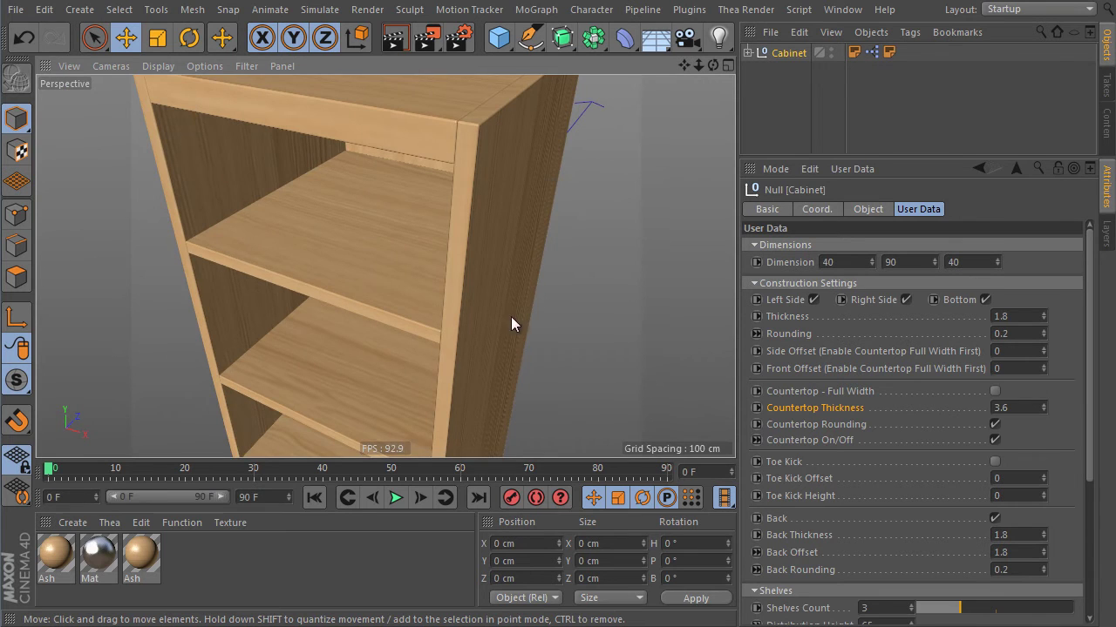
Turn on Countertop - Full Width so the top covers the Cabinet's side panels.
{"action": "right_click_drag", "start_coordinate": [549, 298], "coordinate": [514, 318], "text": "alt"}
{"action": "left_click_drag", "start_coordinate": [521, 286], "coordinate": [492, 288], "text": "alt"}
{"action": "mouse_move", "coordinate": [438, 191]}
{"action": "right_mouse_down", "text": "alt"}
{"action": "mouse_move", "coordinate": [446, 184]}
{"action": "mouse_move", "coordinate": [442, 195]}
{"action": "right_mouse_up", "text": "alt"}
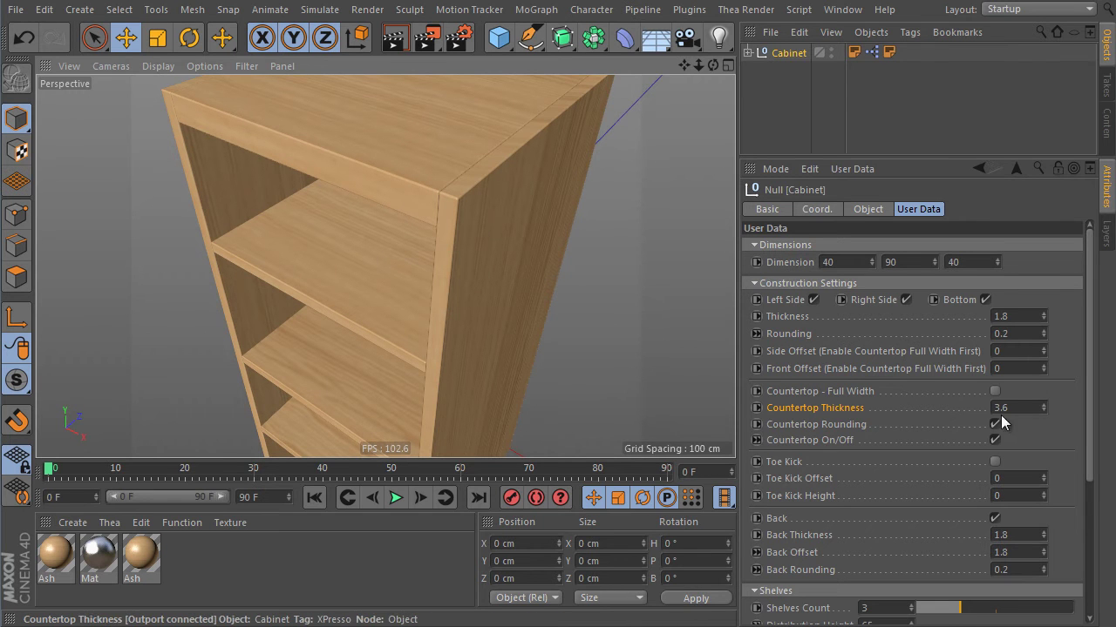
{"action": "left_click", "coordinate": [994, 391]}
{"action": "scroll", "coordinate": [967, 488], "scroll_direction": "down", "scroll_amount": 5}
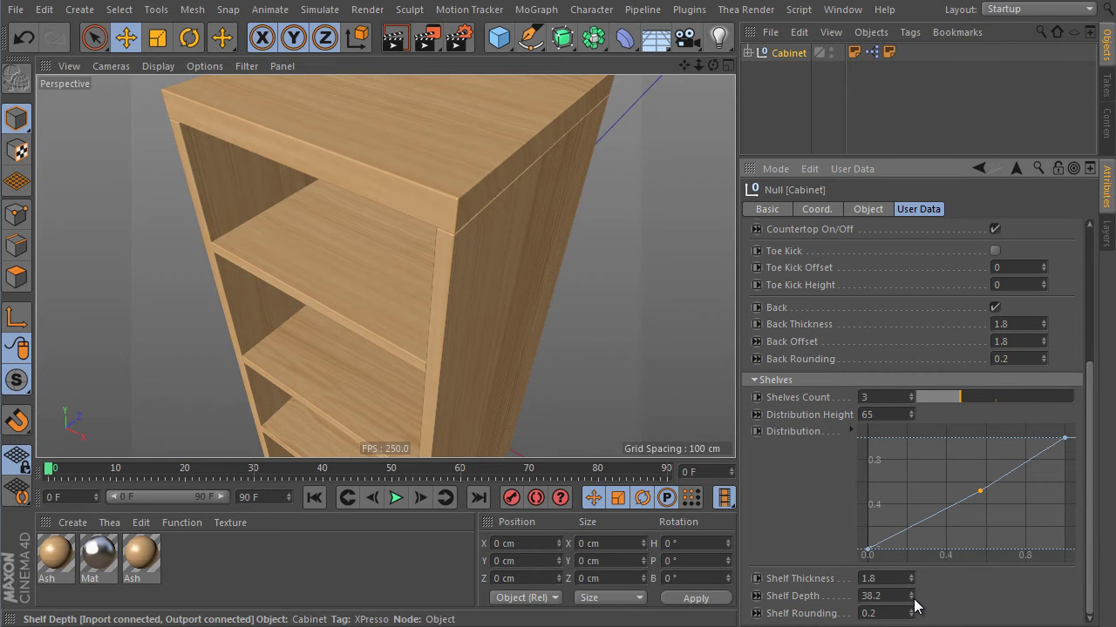
Reduce the Cabinet's Shelf Depth to 34.6.
{"action": "mouse_move", "coordinate": [910, 599]}
{"action": "left_mouse_down"}
{"action": "mouse_move", "coordinate": [902, 596]}
{"action": "mouse_move", "coordinate": [911, 604]}
{"action": "left_mouse_up"}
{"action": "left_click_drag", "start_coordinate": [575, 266], "coordinate": [536, 197], "text": "alt"}
{"action": "right_click_drag", "start_coordinate": [536, 197], "coordinate": [548, 197], "text": "alt"}
Set the Cabinet's Side Offset to 0.1 so the countertop overhangs slightly at the sides.
{"action": "left_click_drag", "start_coordinate": [1091, 387], "coordinate": [1089, 235]}
{"action": "left_click_drag", "start_coordinate": [523, 264], "coordinate": [497, 191], "text": "alt"}
{"action": "left_click_drag", "start_coordinate": [588, 201], "coordinate": [536, 185], "text": "alt"}
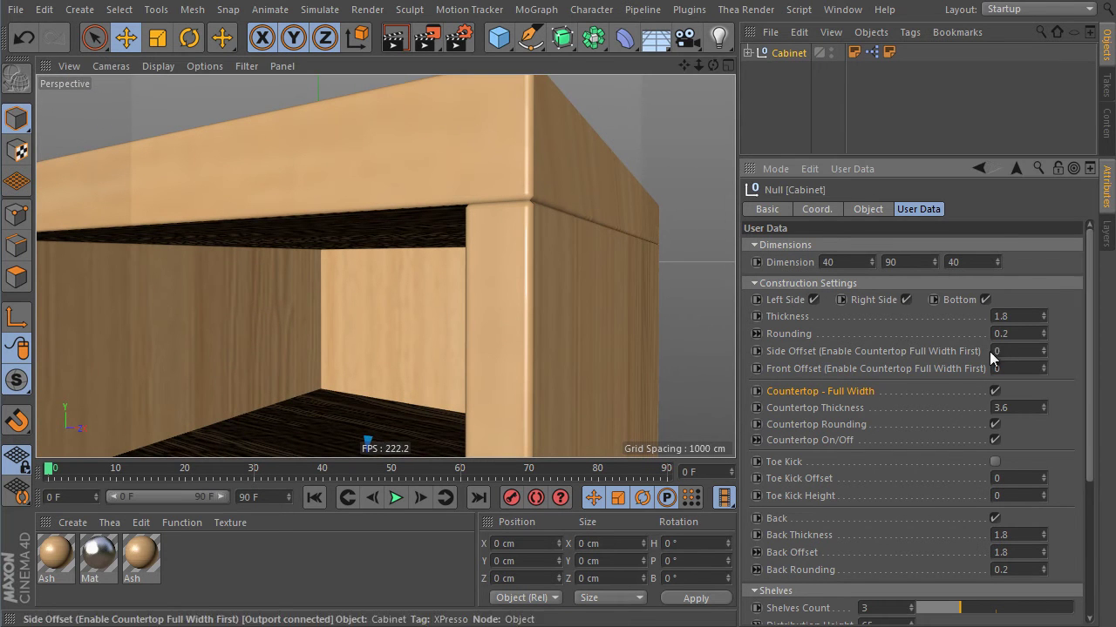
{"action": "left_click_drag", "start_coordinate": [1044, 352], "coordinate": [1044, 350]}
{"action": "left_click", "coordinate": [1044, 348]}
{"action": "mouse_move", "coordinate": [627, 262]}
{"action": "left_mouse_down", "text": "alt"}
{"action": "mouse_move", "coordinate": [559, 198]}
{"action": "mouse_move", "coordinate": [503, 179]}
{"action": "mouse_move", "coordinate": [489, 187]}
{"action": "mouse_move", "coordinate": [522, 272]}
{"action": "mouse_move", "coordinate": [515, 264]}
{"action": "mouse_move", "coordinate": [548, 240]}
{"action": "left_mouse_up", "text": "alt"}
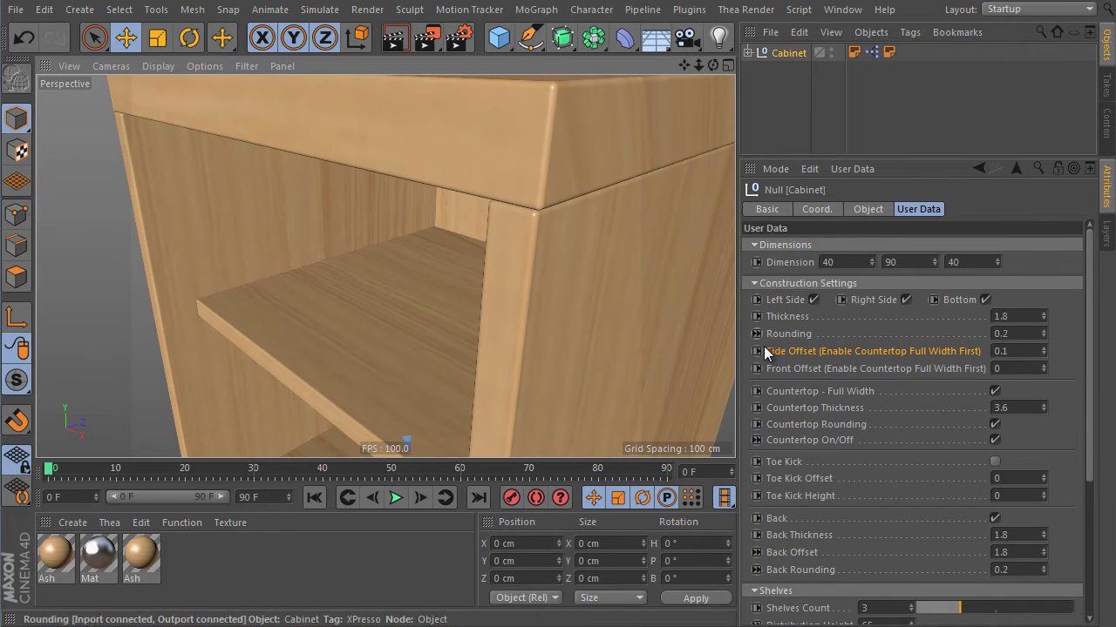
Set the Cabinet's Front Offset to 2 so the countertop projects at the front.
{"action": "left_click", "coordinate": [878, 373]}
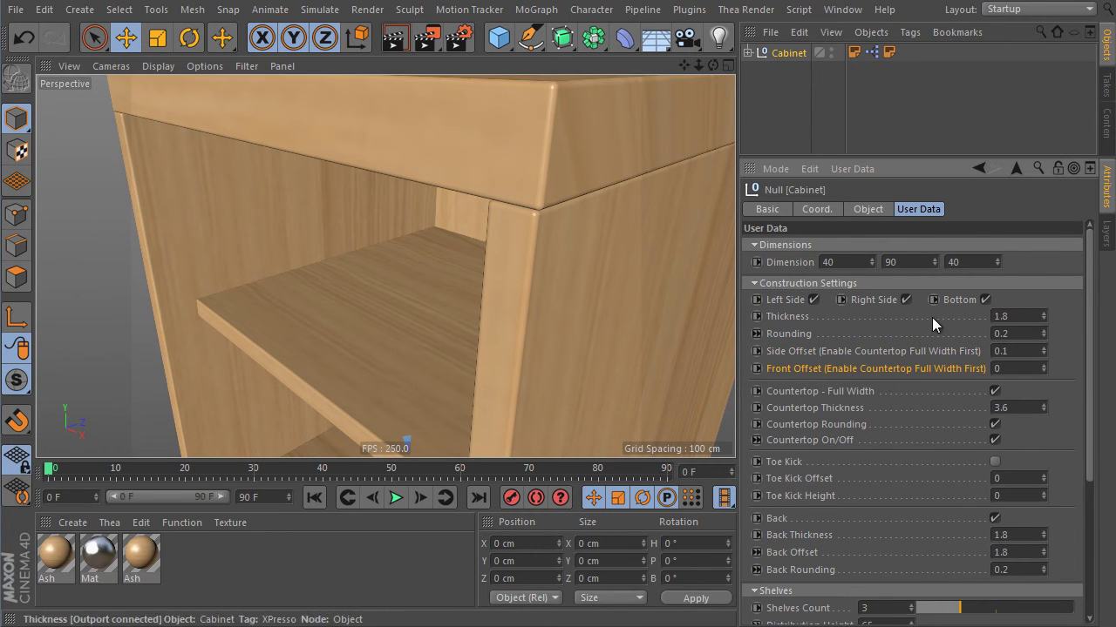
{"action": "mouse_move", "coordinate": [1044, 369]}
{"action": "left_mouse_down"}
{"action": "mouse_move", "coordinate": [1046, 351]}
{"action": "mouse_move", "coordinate": [1047, 371]}
{"action": "left_mouse_up"}
{"action": "left_click_drag", "start_coordinate": [558, 296], "coordinate": [586, 290], "text": "alt"}
{"action": "scroll", "coordinate": [522, 233], "scroll_direction": "down", "scroll_amount": 5}
{"action": "middle_click_drag", "start_coordinate": [587, 290], "coordinate": [540, 177], "text": "alt"}
{"action": "left_click_drag", "start_coordinate": [539, 176], "coordinate": [535, 202], "text": "alt"}
{"action": "right_click_drag", "start_coordinate": [534, 201], "coordinate": [523, 228], "text": "alt"}
Turn on the Cabinet's Toe Kick and set the Toe Kick Height to 4.
{"action": "left_click_drag", "start_coordinate": [523, 229], "coordinate": [515, 285], "text": "alt"}
{"action": "middle_click_drag", "start_coordinate": [515, 285], "coordinate": [503, 349], "text": "alt"}
{"action": "left_click_drag", "start_coordinate": [503, 319], "coordinate": [475, 392], "text": "alt"}
{"action": "middle_click_drag", "start_coordinate": [475, 393], "coordinate": [485, 320], "text": "alt"}
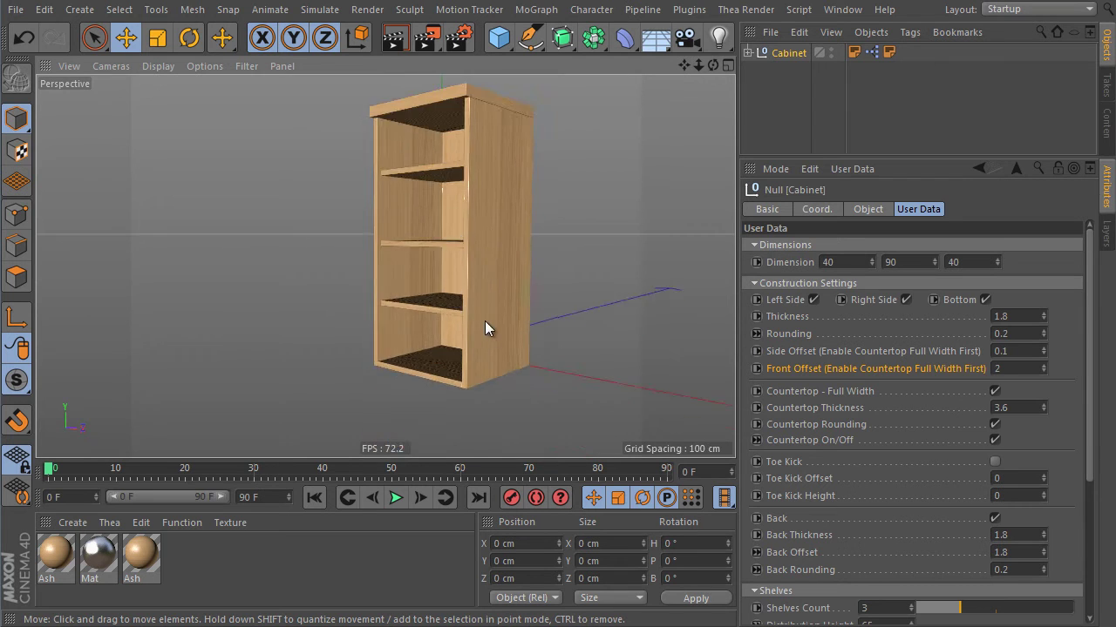
{"action": "left_click_drag", "start_coordinate": [486, 328], "coordinate": [521, 328], "text": "alt"}
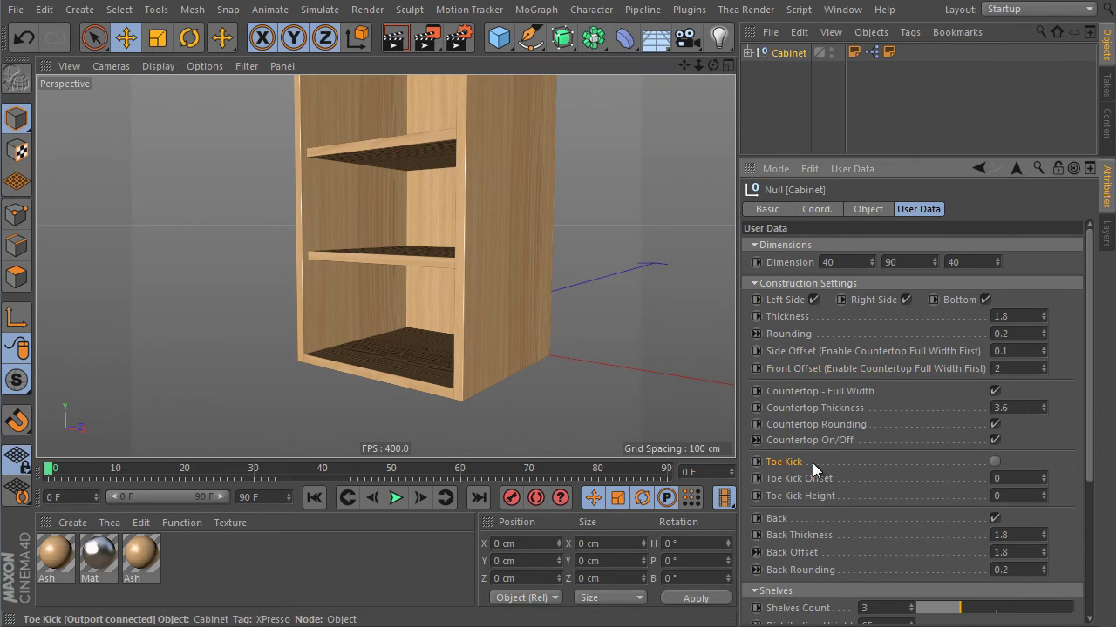
{"action": "left_click", "coordinate": [995, 462]}
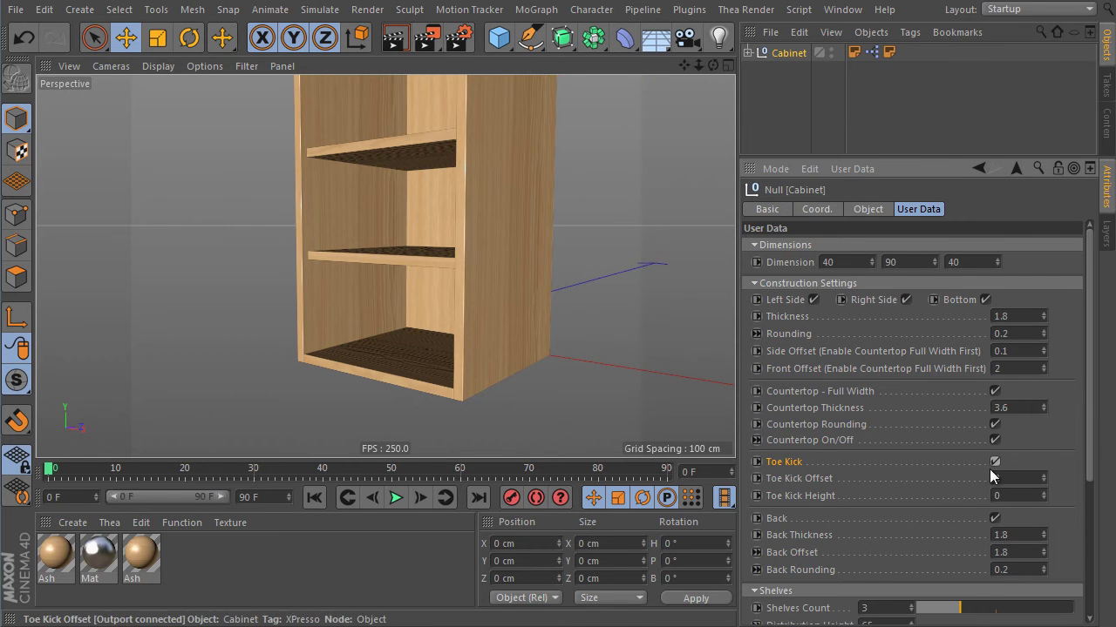
{"action": "left_click_drag", "start_coordinate": [502, 389], "coordinate": [520, 352], "text": "alt"}
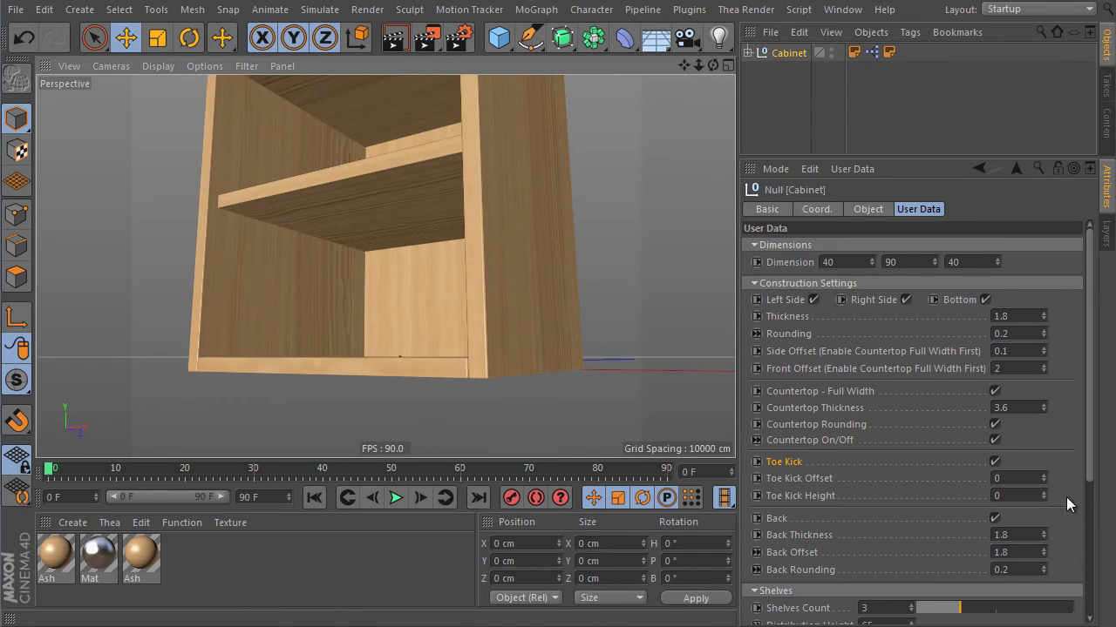
{"action": "left_click_drag", "start_coordinate": [1043, 496], "coordinate": [1042, 460]}
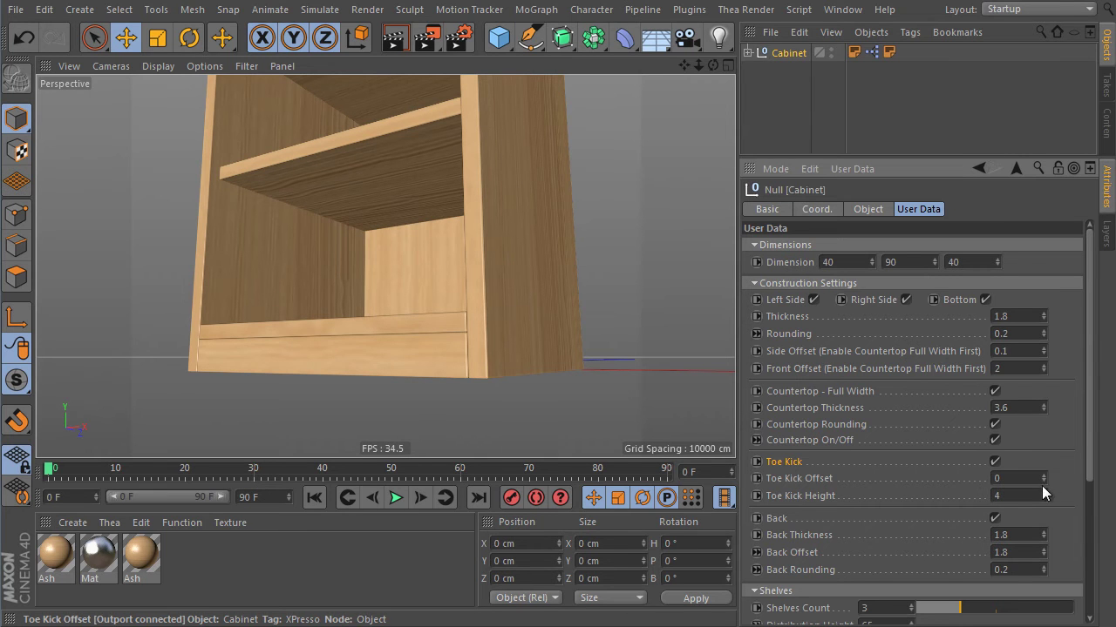
Set the Toe Kick Offset to 1.9 to recess the kick board below the bottom panel.
{"action": "left_click_drag", "start_coordinate": [1042, 481], "coordinate": [1045, 469]}
{"action": "left_click_drag", "start_coordinate": [477, 319], "coordinate": [558, 288], "text": "alt"}
{"action": "scroll", "coordinate": [515, 279], "scroll_direction": "down", "scroll_amount": 5}
{"action": "scroll", "coordinate": [488, 312], "scroll_direction": "up", "scroll_amount": 5}
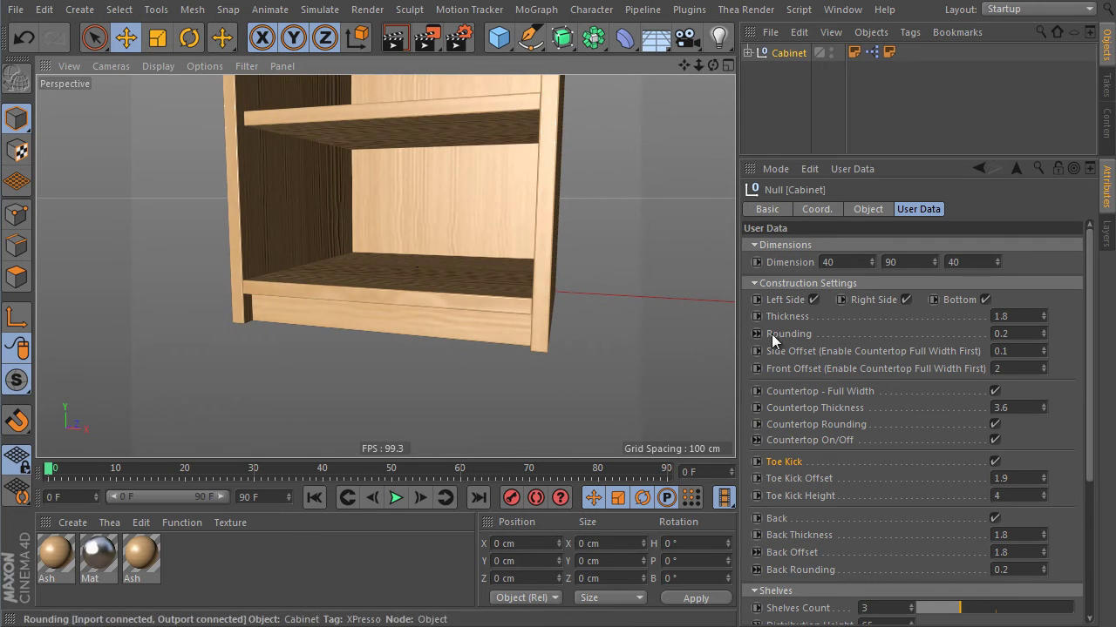
Turn the Toe Kick option off to remove the kick board from the Cabinet.
{"action": "left_click", "coordinate": [994, 462]}
{"action": "left_click_drag", "start_coordinate": [632, 317], "coordinate": [602, 404], "text": "alt"}
{"action": "mouse_move", "coordinate": [573, 314]}
{"action": "left_mouse_down", "text": "alt"}
{"action": "mouse_move", "coordinate": [536, 376]}
{"action": "mouse_move", "coordinate": [563, 315]}
{"action": "left_mouse_up", "text": "alt"}
{"action": "scroll", "coordinate": [562, 315], "scroll_direction": "down", "scroll_amount": 3}
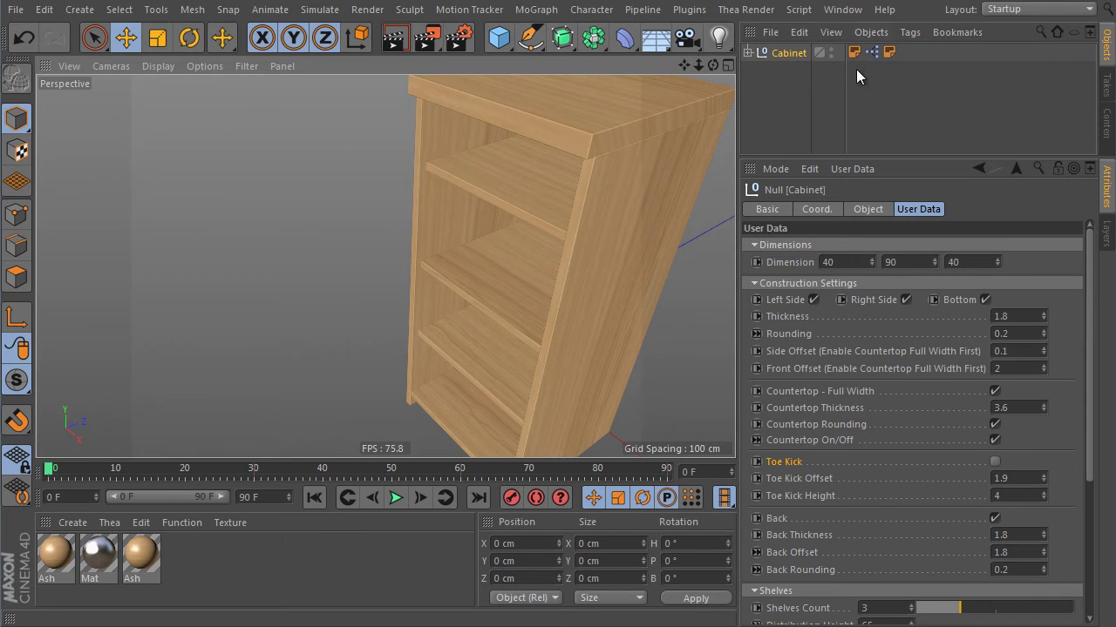
Examine the rounded edges and the side offset at the Cabinet's upper front corner.
{"action": "mouse_move", "coordinate": [1089, 275]}
{"action": "left_mouse_down"}
{"action": "mouse_move", "coordinate": [1103, 367]}
{"action": "mouse_move", "coordinate": [1095, 289]}
{"action": "left_mouse_up"}
{"action": "middle_click_drag", "start_coordinate": [610, 145], "coordinate": [598, 183], "text": "alt"}
{"action": "right_click_drag", "start_coordinate": [602, 183], "coordinate": [621, 170], "text": "alt"}
{"action": "scroll", "coordinate": [621, 169], "scroll_direction": "up", "scroll_amount": 1}
{"action": "scroll", "coordinate": [609, 228], "scroll_direction": "up", "scroll_amount": 2}
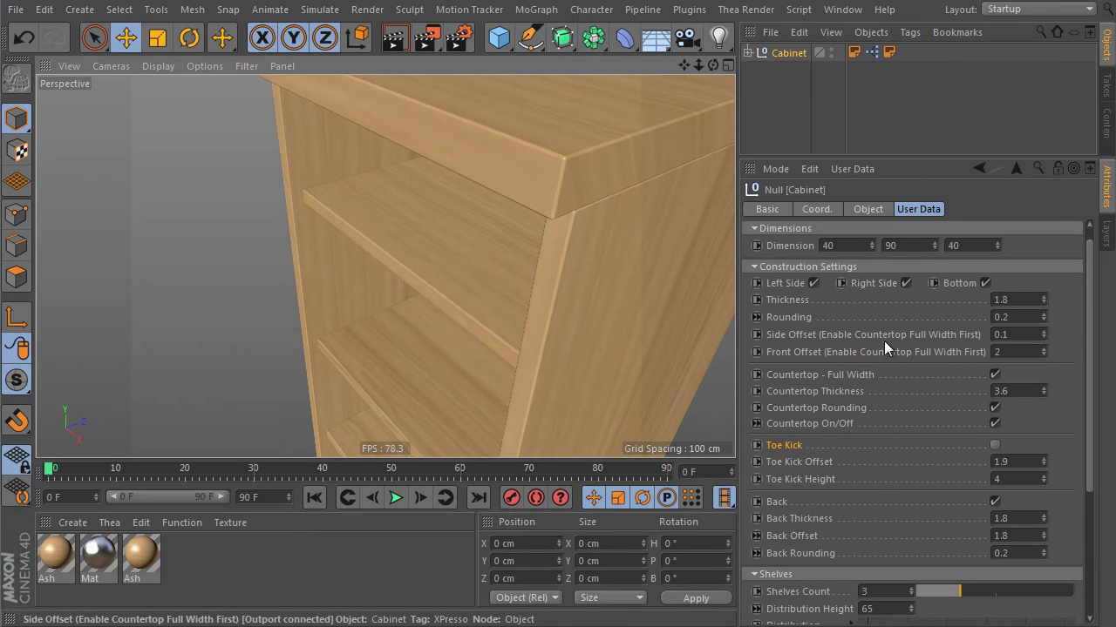
{"action": "left_click", "coordinate": [857, 317]}
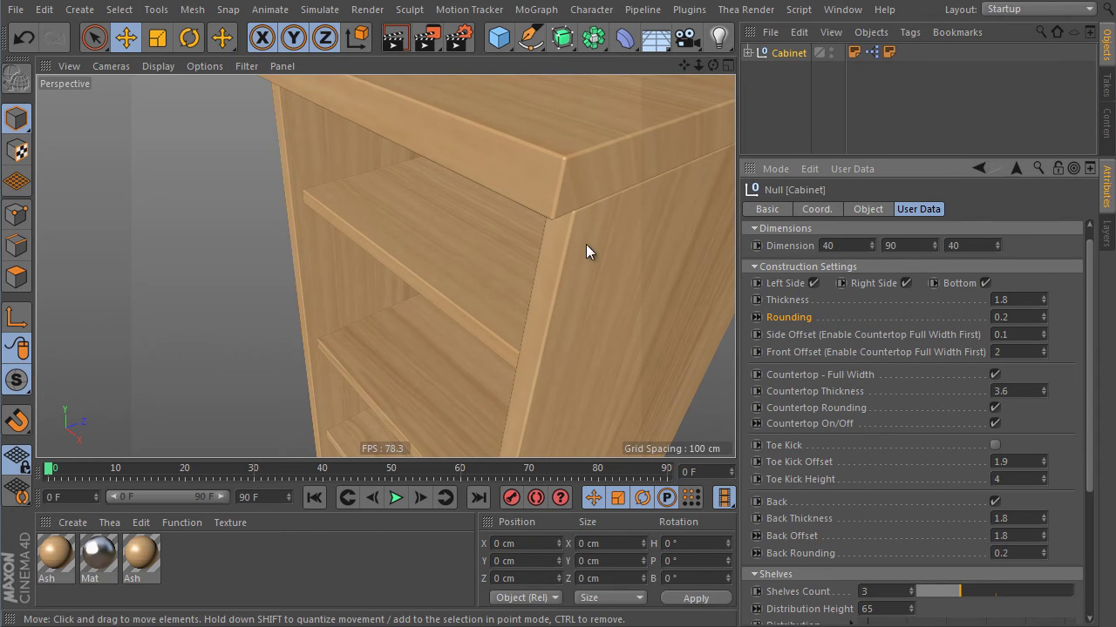
{"action": "scroll", "coordinate": [613, 221], "scroll_direction": "up", "scroll_amount": 2}
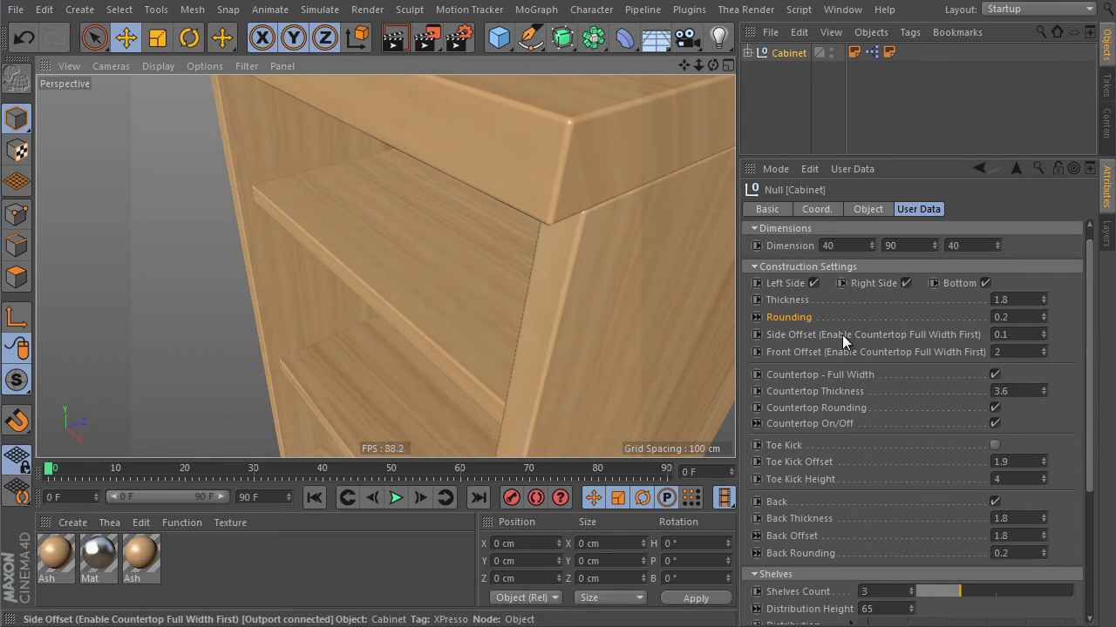
{"action": "left_click", "coordinate": [806, 335]}
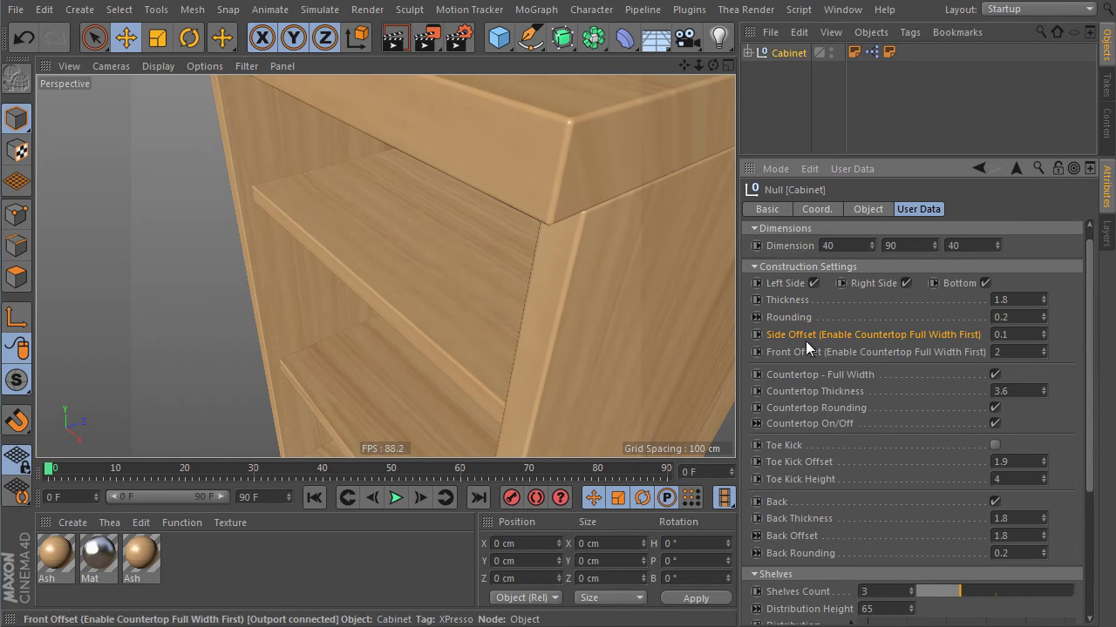
Switch Countertop Rounding off to compare the countertop's edges, and turn it on again.
{"action": "left_click", "coordinate": [830, 414]}
{"action": "left_click_drag", "start_coordinate": [619, 373], "coordinate": [500, 239], "text": "alt"}
{"action": "left_click", "coordinate": [993, 408]}
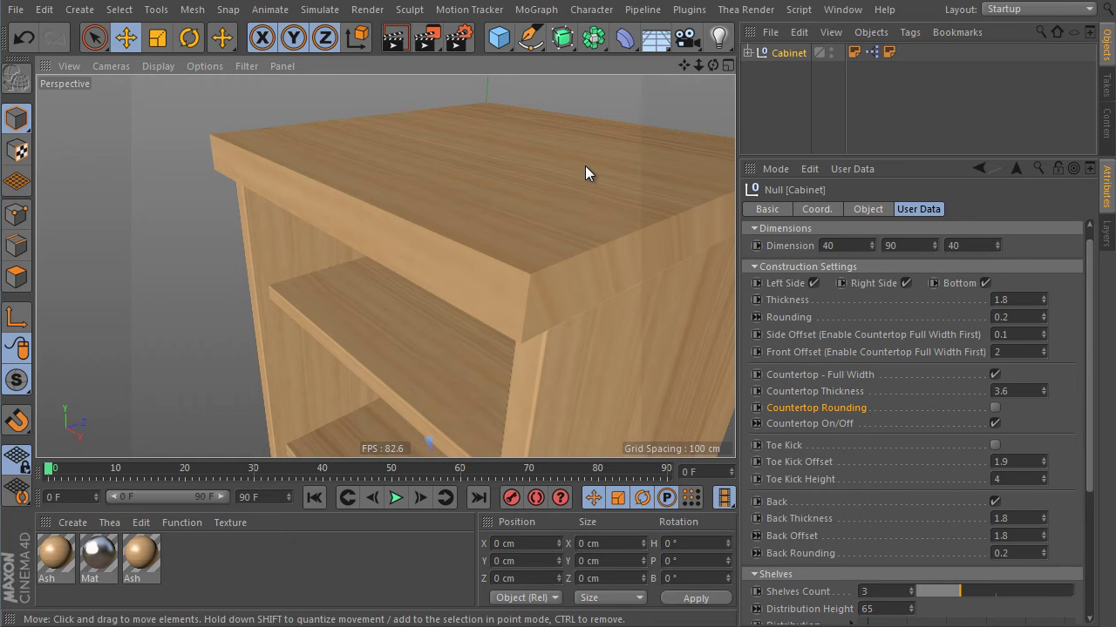
{"action": "left_click", "coordinate": [994, 408]}
{"action": "left_click_drag", "start_coordinate": [489, 266], "coordinate": [528, 165], "text": "alt"}
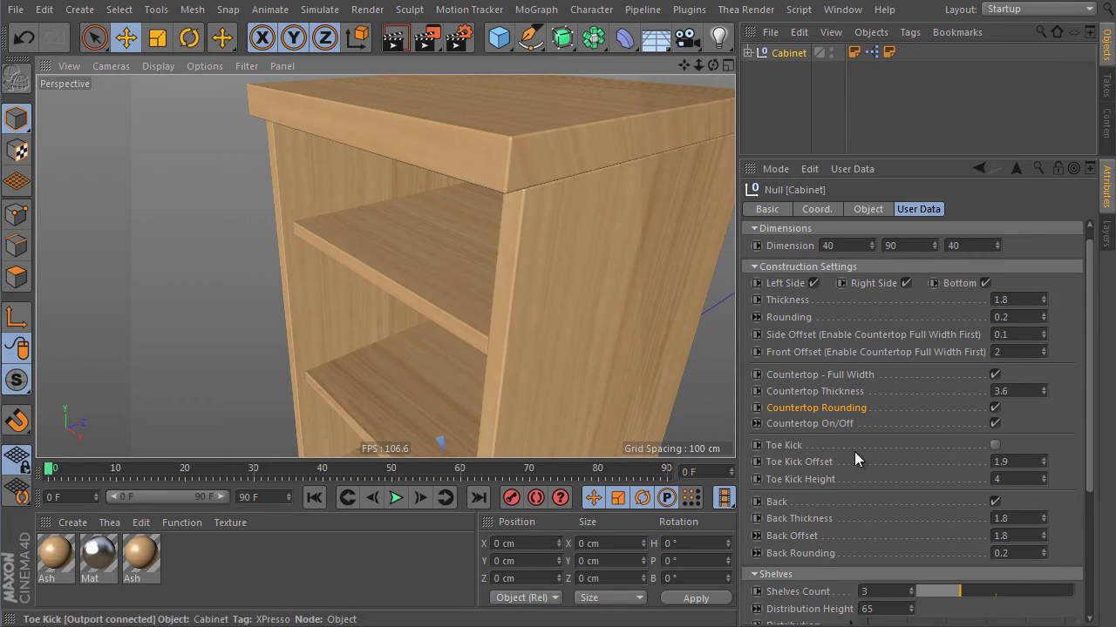
Examine the Cabinet's base with its toe kick and shelf settings, and look over the whole cabinet.
{"action": "middle_click_drag", "start_coordinate": [462, 340], "coordinate": [473, 254], "text": "alt"}
{"action": "scroll", "coordinate": [500, 409], "scroll_direction": "down", "scroll_amount": 3}
{"action": "middle_click_drag", "start_coordinate": [499, 409], "coordinate": [491, 341], "text": "alt"}
{"action": "mouse_move", "coordinate": [491, 341]}
{"action": "left_mouse_down", "text": "alt"}
{"action": "mouse_move", "coordinate": [517, 289]}
{"action": "mouse_move", "coordinate": [476, 331]}
{"action": "mouse_move", "coordinate": [482, 344]}
{"action": "left_mouse_up", "text": "alt"}
{"action": "scroll", "coordinate": [473, 341], "scroll_direction": "up", "scroll_amount": 3}
{"action": "left_click", "coordinate": [833, 483]}
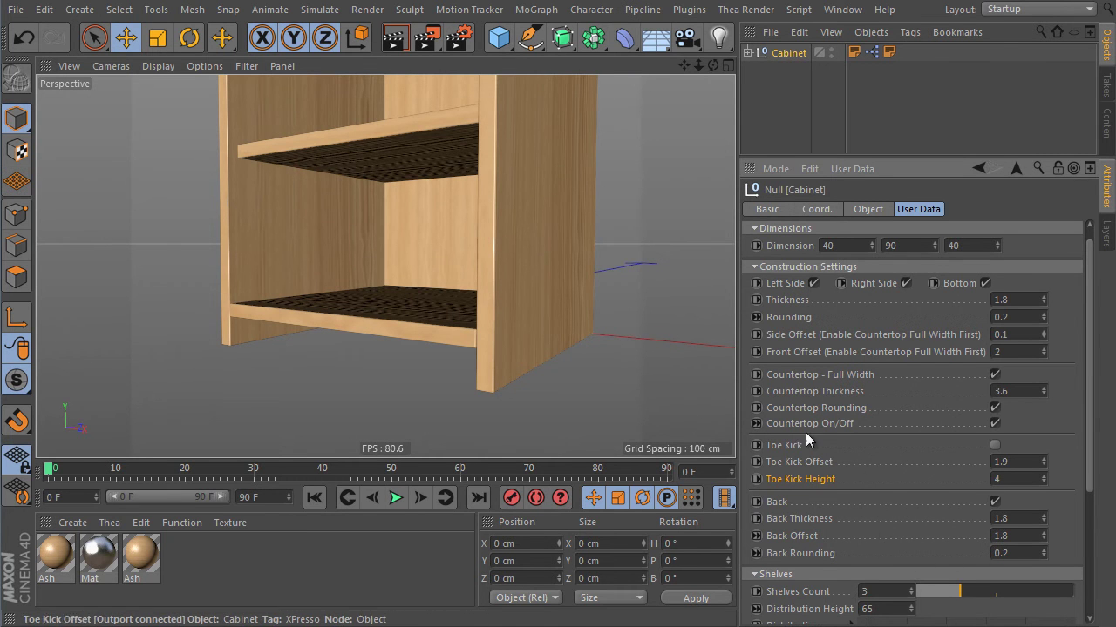
{"action": "left_click_drag", "start_coordinate": [688, 412], "coordinate": [558, 348], "text": "alt"}
{"action": "scroll", "coordinate": [1041, 459], "scroll_direction": "down", "scroll_amount": 5}
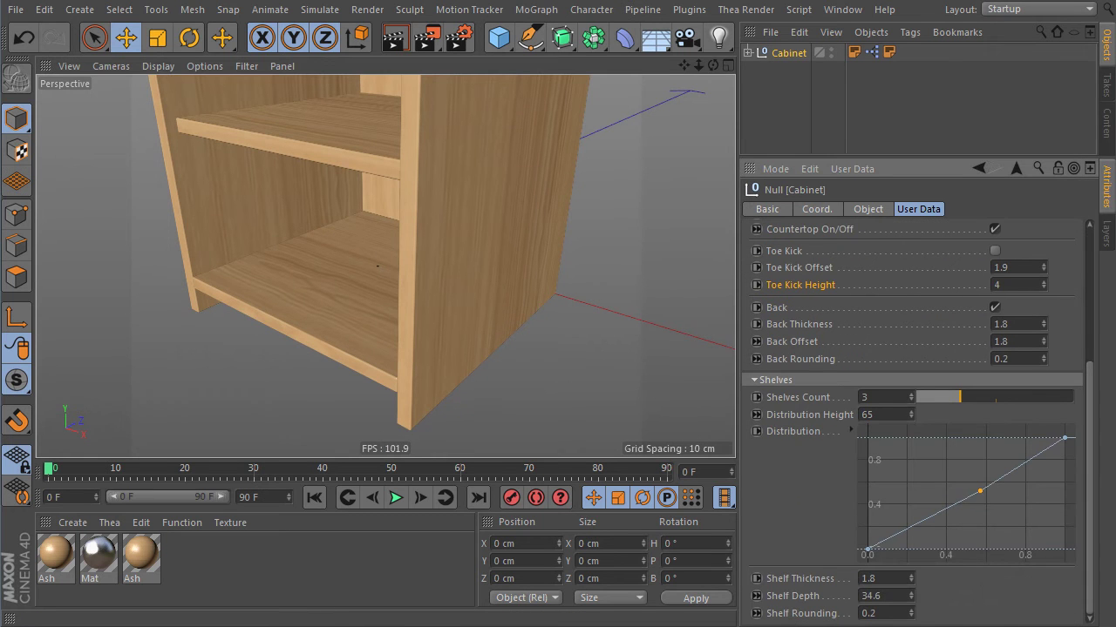
{"action": "right_click_drag", "start_coordinate": [570, 154], "coordinate": [562, 249], "text": "alt"}
{"action": "middle_click_drag", "start_coordinate": [563, 249], "coordinate": [557, 284], "text": "alt"}
{"action": "mouse_move", "coordinate": [558, 284]}
{"action": "left_mouse_down", "text": "alt"}
{"action": "mouse_move", "coordinate": [558, 246]}
{"action": "mouse_move", "coordinate": [549, 295]}
{"action": "mouse_move", "coordinate": [575, 307]}
{"action": "mouse_move", "coordinate": [522, 264]}
{"action": "mouse_move", "coordinate": [556, 263]}
{"action": "mouse_move", "coordinate": [547, 275]}
{"action": "left_mouse_up", "text": "alt"}
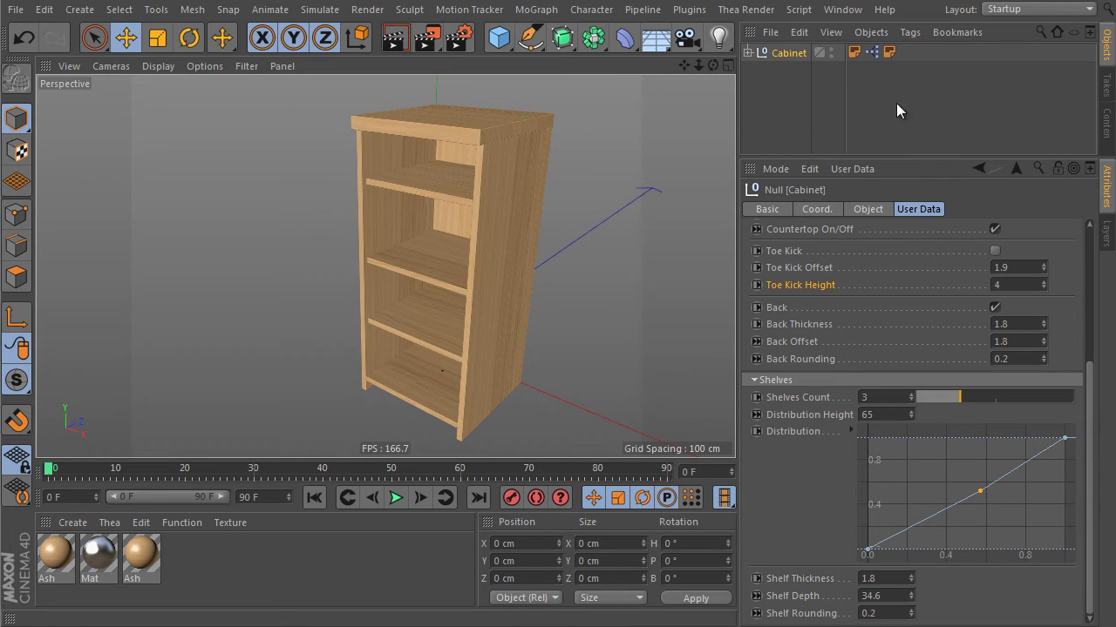
Set the Cabinet's width, the first Dimension value, to 90.
{"action": "left_click_drag", "start_coordinate": [1089, 402], "coordinate": [1088, 261]}
{"action": "left_click_drag", "start_coordinate": [859, 262], "coordinate": [775, 261]}
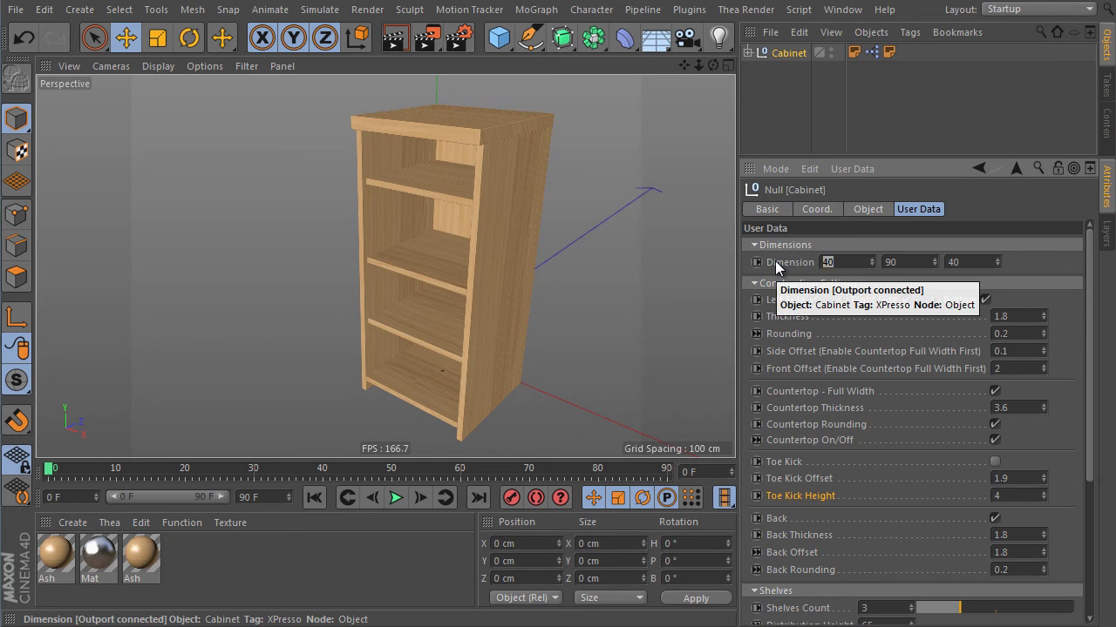
{"action": "type", "text": "90"}
{"action": "key", "text": "Return"}
{"action": "left_click_drag", "start_coordinate": [607, 326], "coordinate": [645, 254], "text": "alt"}
Set the Shelves Count to 0 to empty the Cabinet's interior.
{"action": "scroll", "coordinate": [1079, 562], "scroll_direction": "down", "scroll_amount": 5}
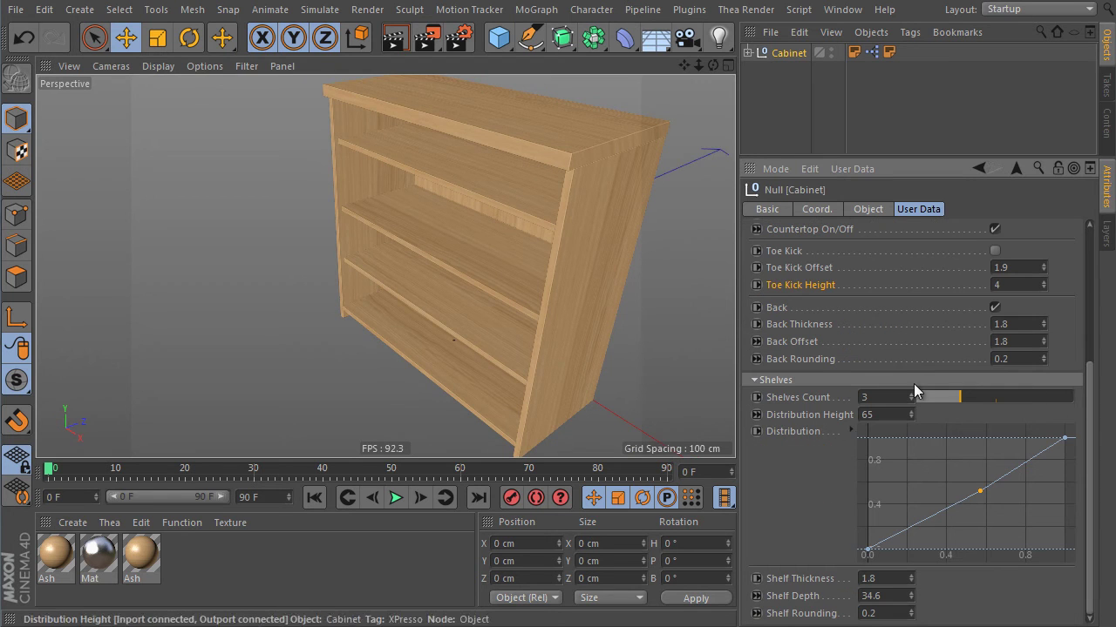
{"action": "left_click_drag", "start_coordinate": [957, 397], "coordinate": [917, 397]}
{"action": "left_click_drag", "start_coordinate": [612, 260], "coordinate": [582, 199], "text": "alt"}
Load the Door Vertical preset from the content library into the scene.
{"action": "left_click", "coordinate": [1107, 130]}
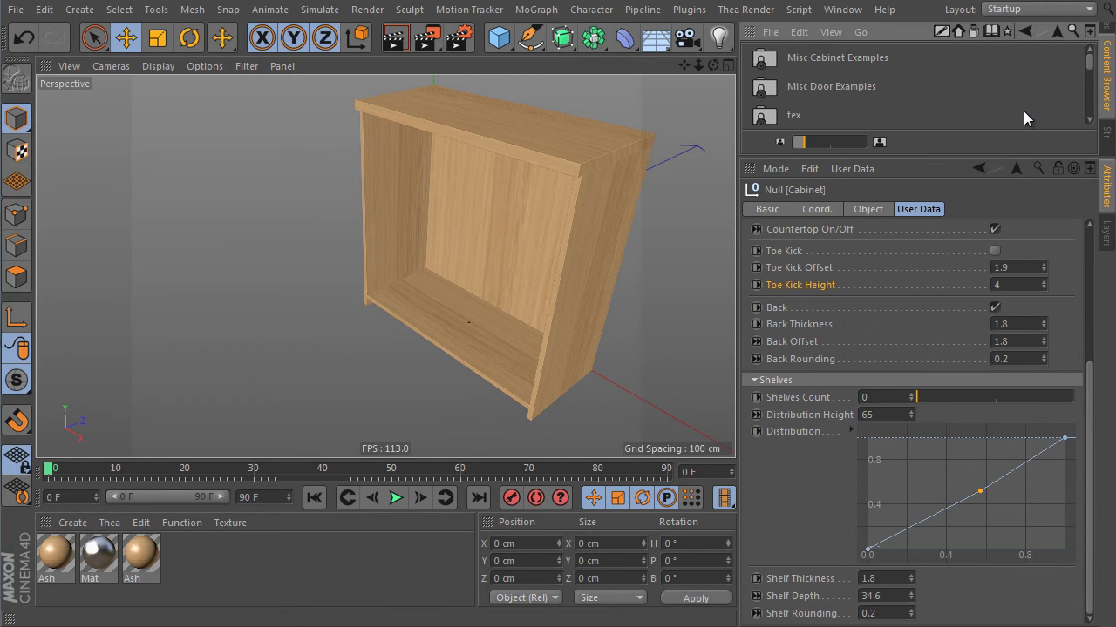
{"action": "left_click_drag", "start_coordinate": [915, 158], "coordinate": [915, 228]}
{"action": "left_click_drag", "start_coordinate": [1088, 96], "coordinate": [1089, 120]}
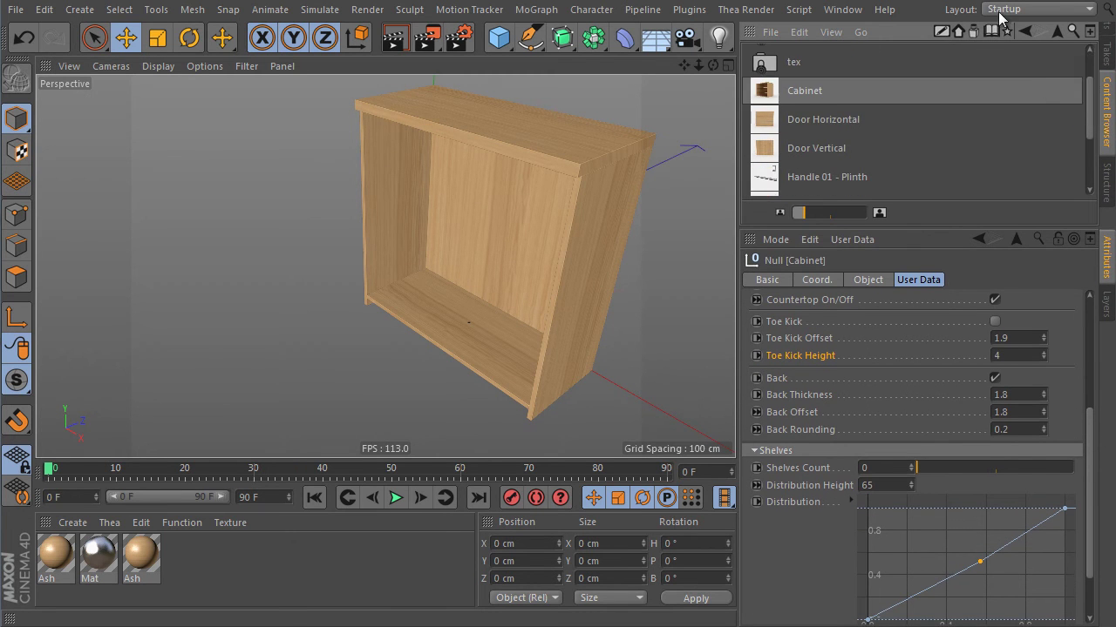
{"action": "double_click", "coordinate": [770, 150]}
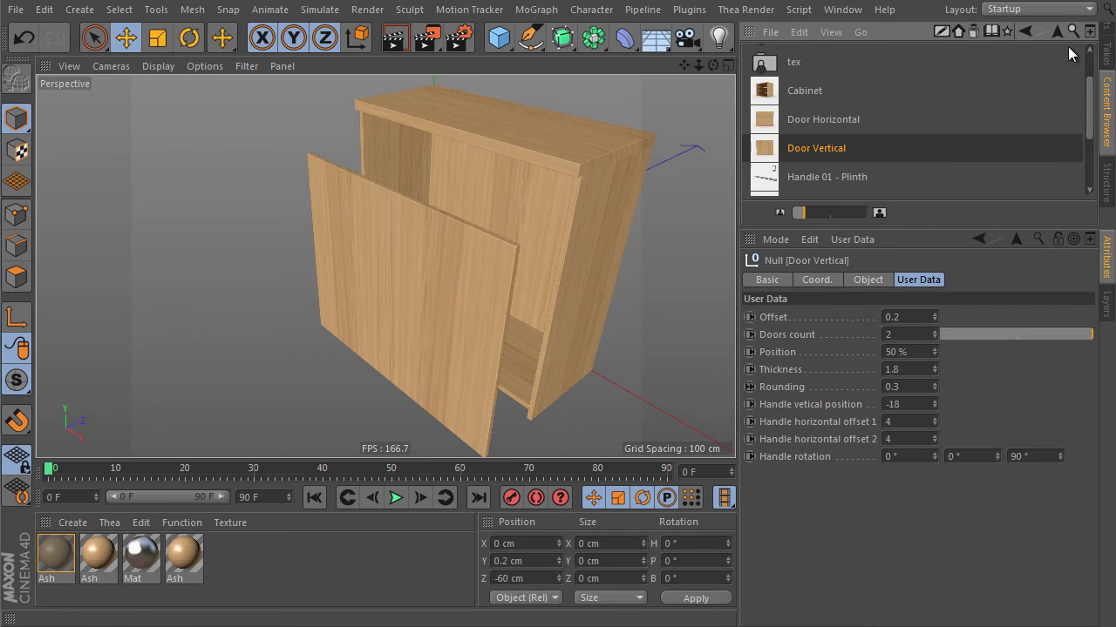
Make Door Vertical a child of the Cabinet's PLACE YOUR DOOR HERE null.
{"action": "left_click", "coordinate": [1107, 40]}
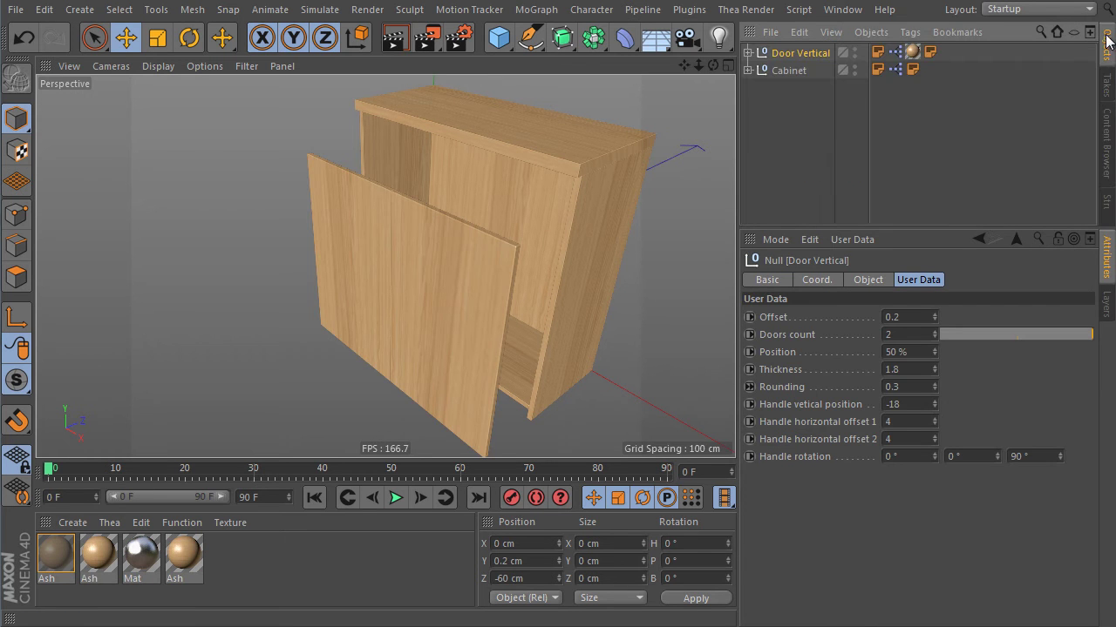
{"action": "left_click", "coordinate": [748, 69]}
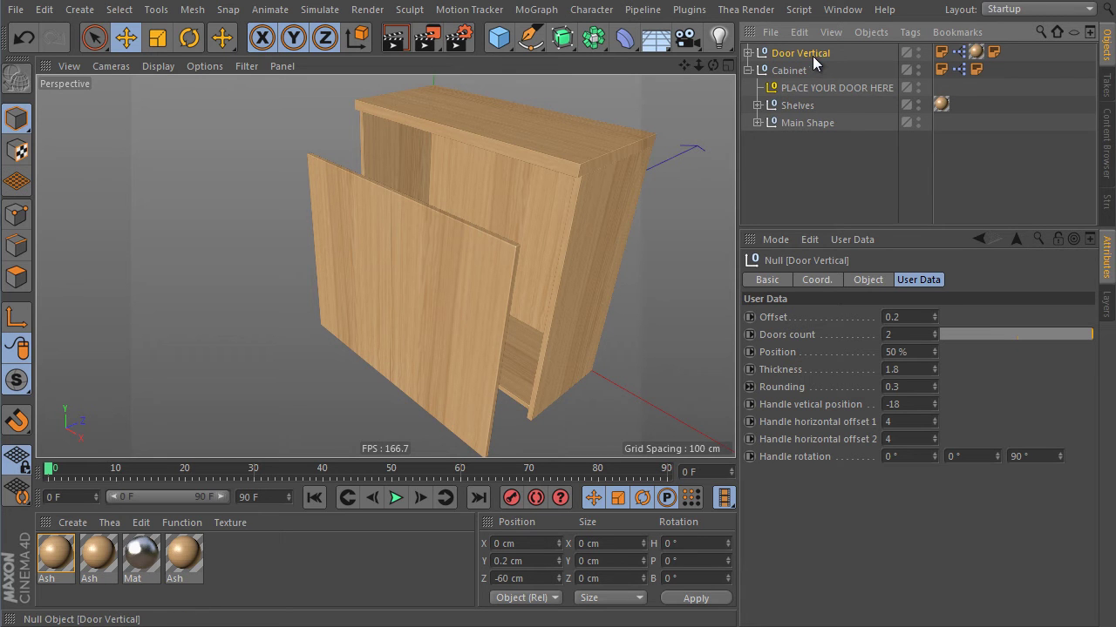
{"action": "left_click_drag", "start_coordinate": [813, 56], "coordinate": [837, 88]}
{"action": "left_click_drag", "start_coordinate": [652, 228], "coordinate": [624, 253], "text": "alt"}
Adjust the Cabinet's width and height dimensions with the doors attached.
{"action": "left_click", "coordinate": [789, 53]}
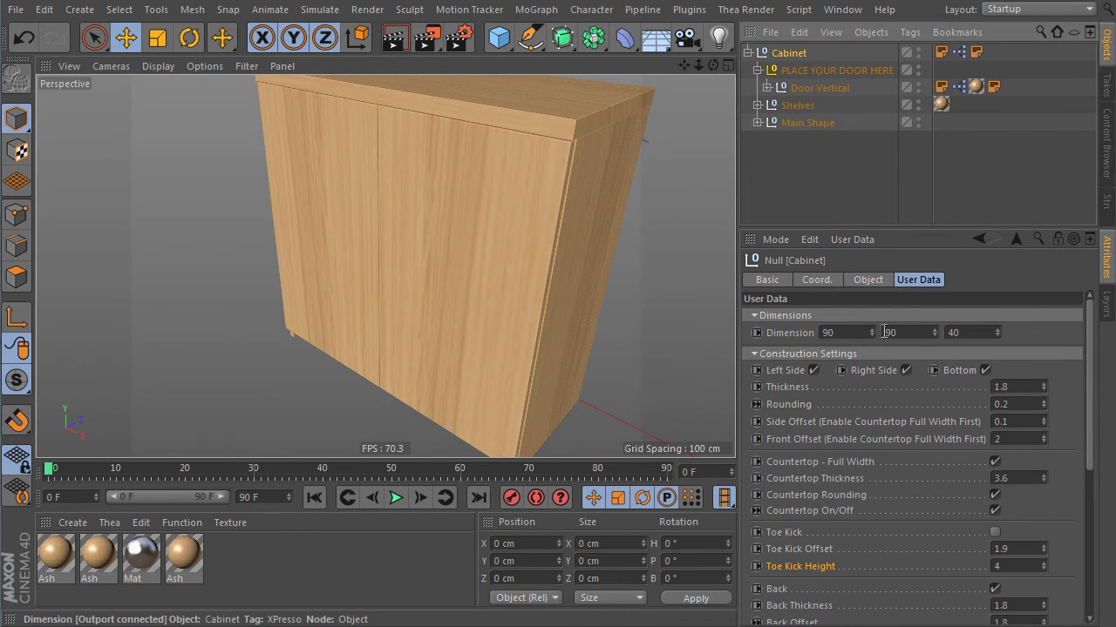
{"action": "left_click_drag", "start_coordinate": [872, 332], "coordinate": [876, 427]}
{"action": "left_click_drag", "start_coordinate": [935, 332], "coordinate": [916, 495]}
{"action": "mouse_move", "coordinate": [610, 349]}
{"action": "left_mouse_down", "text": "alt"}
{"action": "mouse_move", "coordinate": [472, 228]}
{"action": "mouse_move", "coordinate": [552, 192]}
{"action": "mouse_move", "coordinate": [565, 253]}
{"action": "mouse_move", "coordinate": [613, 288]}
{"action": "mouse_move", "coordinate": [590, 277]}
{"action": "mouse_move", "coordinate": [645, 209]}
{"action": "mouse_move", "coordinate": [610, 344]}
{"action": "left_mouse_up", "text": "alt"}
Try a different Doors count for Door Vertical and return it to 2.
{"action": "left_click", "coordinate": [824, 105]}
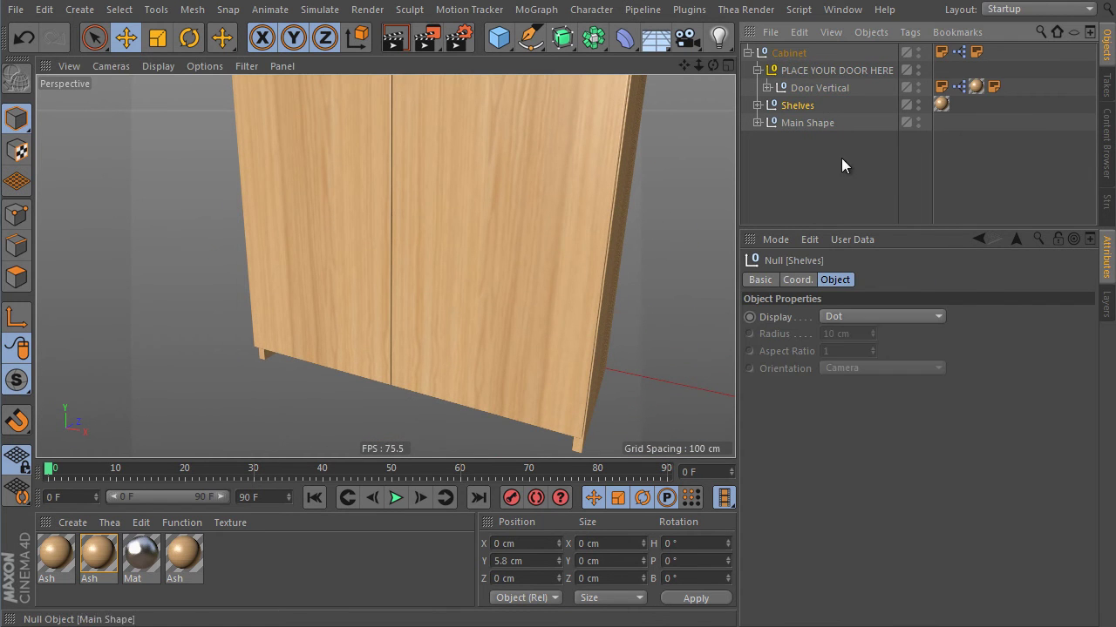
{"action": "left_click", "coordinate": [823, 87]}
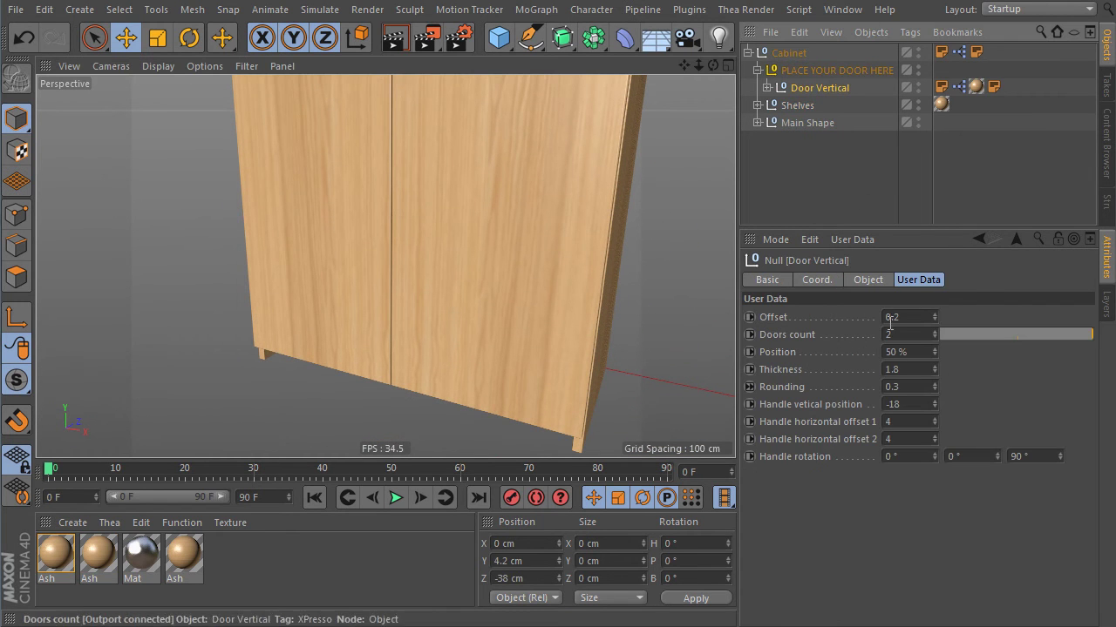
{"action": "mouse_move", "coordinate": [1058, 332]}
{"action": "left_mouse_down"}
{"action": "mouse_move", "coordinate": [950, 328]}
{"action": "mouse_move", "coordinate": [1066, 326]}
{"action": "mouse_move", "coordinate": [1055, 316]}
{"action": "left_mouse_up"}
Set Door Vertical's Position to 64 % to shift the split between the two doors.
{"action": "scroll", "coordinate": [507, 306], "scroll_direction": "down", "scroll_amount": 3}
{"action": "left_click_drag", "start_coordinate": [506, 307], "coordinate": [535, 353], "text": "alt"}
{"action": "scroll", "coordinate": [533, 279], "scroll_direction": "up", "scroll_amount": 3}
{"action": "scroll", "coordinate": [530, 242], "scroll_direction": "down", "scroll_amount": 3}
{"action": "mouse_move", "coordinate": [523, 278]}
{"action": "left_mouse_down", "text": "alt"}
{"action": "mouse_move", "coordinate": [540, 292]}
{"action": "mouse_move", "coordinate": [703, 235]}
{"action": "mouse_move", "coordinate": [757, 232]}
{"action": "mouse_move", "coordinate": [540, 283]}
{"action": "left_mouse_up", "text": "alt"}
{"action": "scroll", "coordinate": [542, 270], "scroll_direction": "up", "scroll_amount": 2}
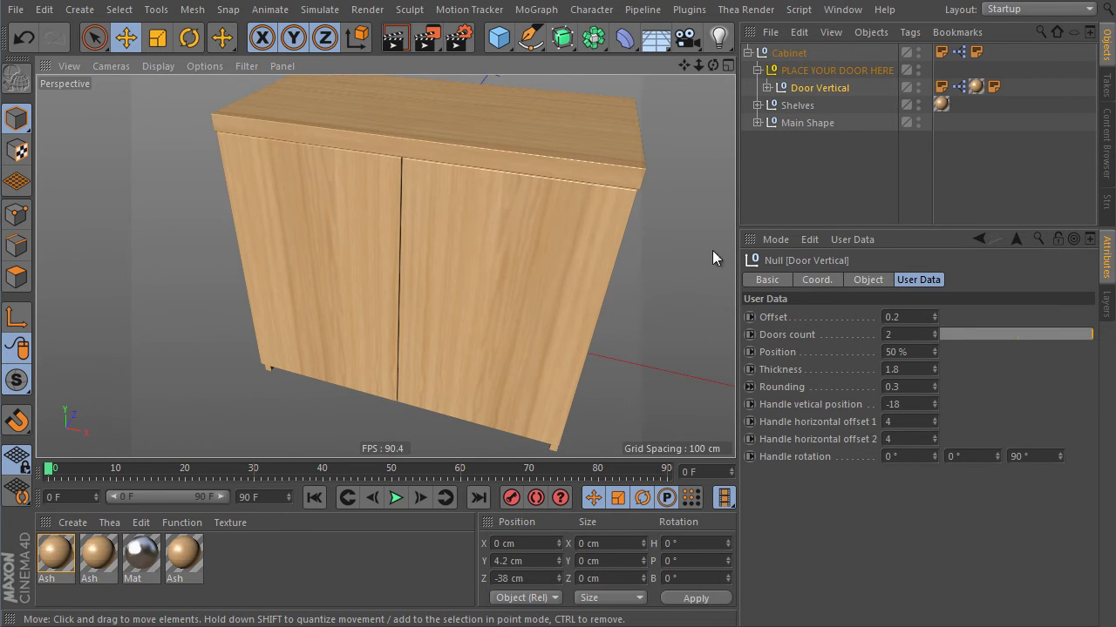
{"action": "mouse_move", "coordinate": [932, 358]}
{"action": "left_mouse_down"}
{"action": "mouse_move", "coordinate": [924, 396]}
{"action": "mouse_move", "coordinate": [923, 303]}
{"action": "mouse_move", "coordinate": [927, 340]}
{"action": "left_mouse_up"}
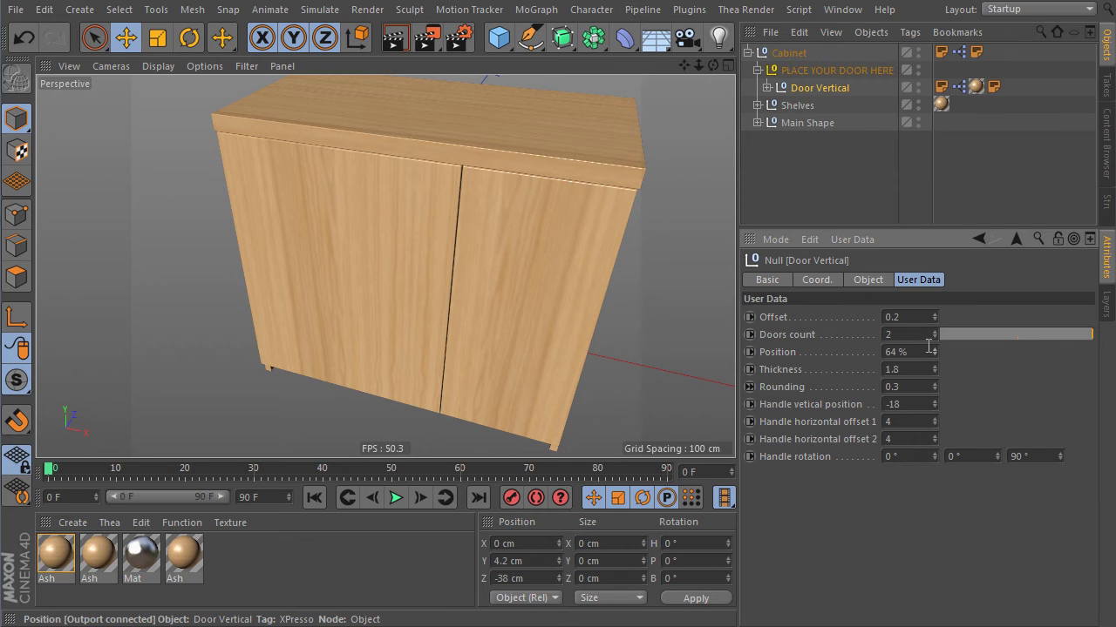
Examine the doors' Thickness up close at the Cabinet's front corner.
{"action": "left_click", "coordinate": [821, 377]}
{"action": "left_click_drag", "start_coordinate": [571, 313], "coordinate": [556, 262], "text": "alt"}
{"action": "scroll", "coordinate": [556, 262], "scroll_direction": "up", "scroll_amount": 3}
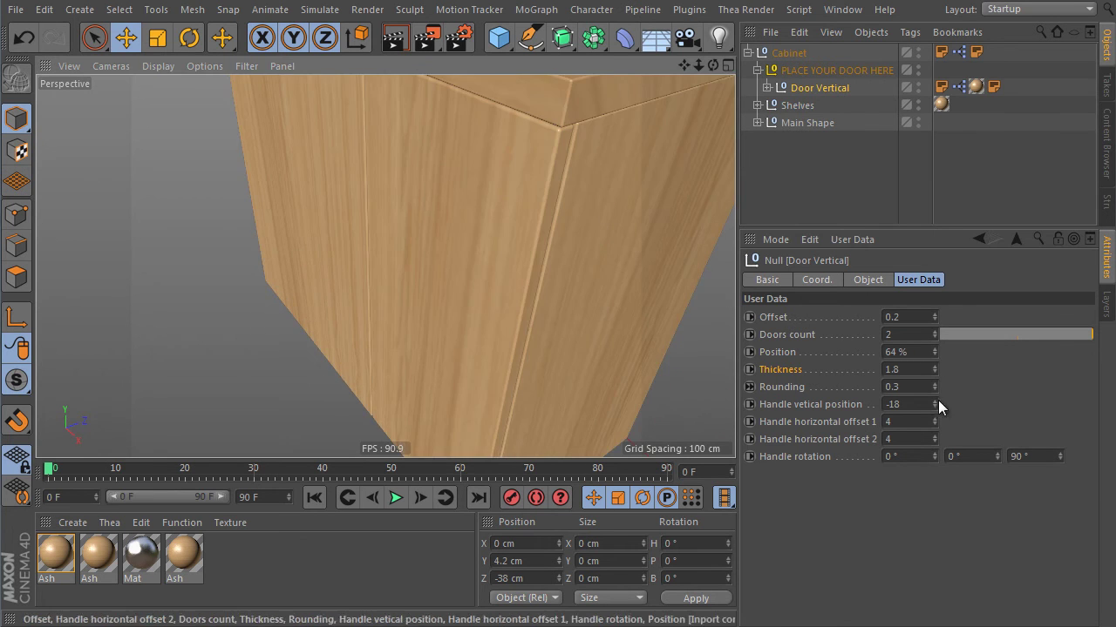
{"action": "left_click_drag", "start_coordinate": [558, 300], "coordinate": [623, 296], "text": "alt"}
{"action": "scroll", "coordinate": [624, 284], "scroll_direction": "down", "scroll_amount": 4}
{"action": "middle_click_drag", "start_coordinate": [585, 346], "coordinate": [603, 312], "text": "alt"}
{"action": "left_click_drag", "start_coordinate": [603, 312], "coordinate": [630, 229], "text": "alt"}
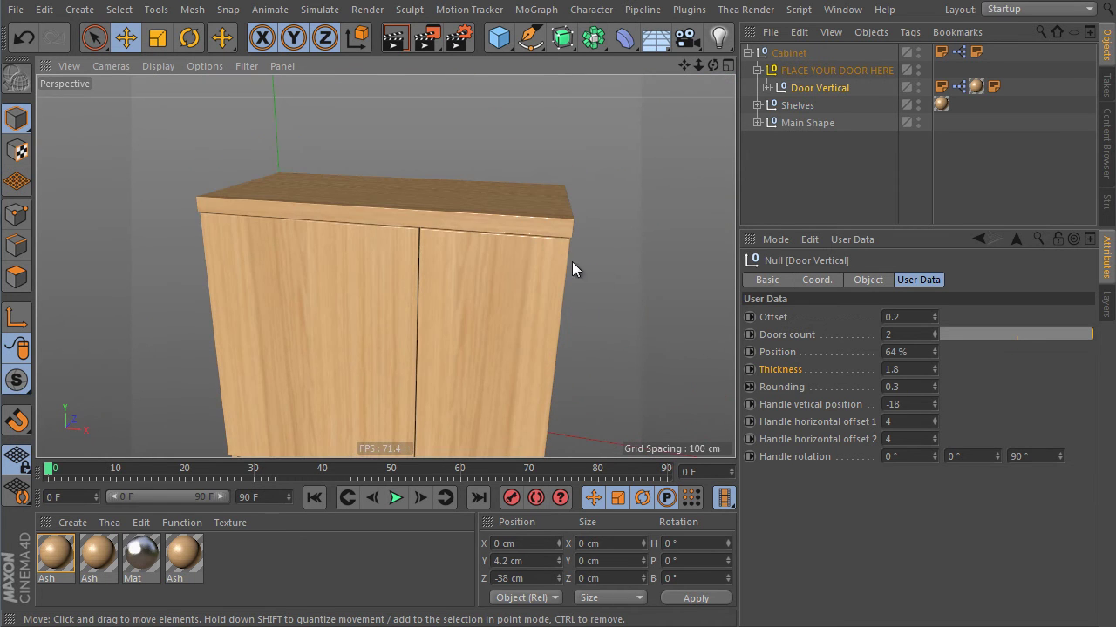
Load the Handle 05 preset and place it under PLACE YOU HANDLE HERE in Door Vertical.
{"action": "left_click", "coordinate": [1104, 170]}
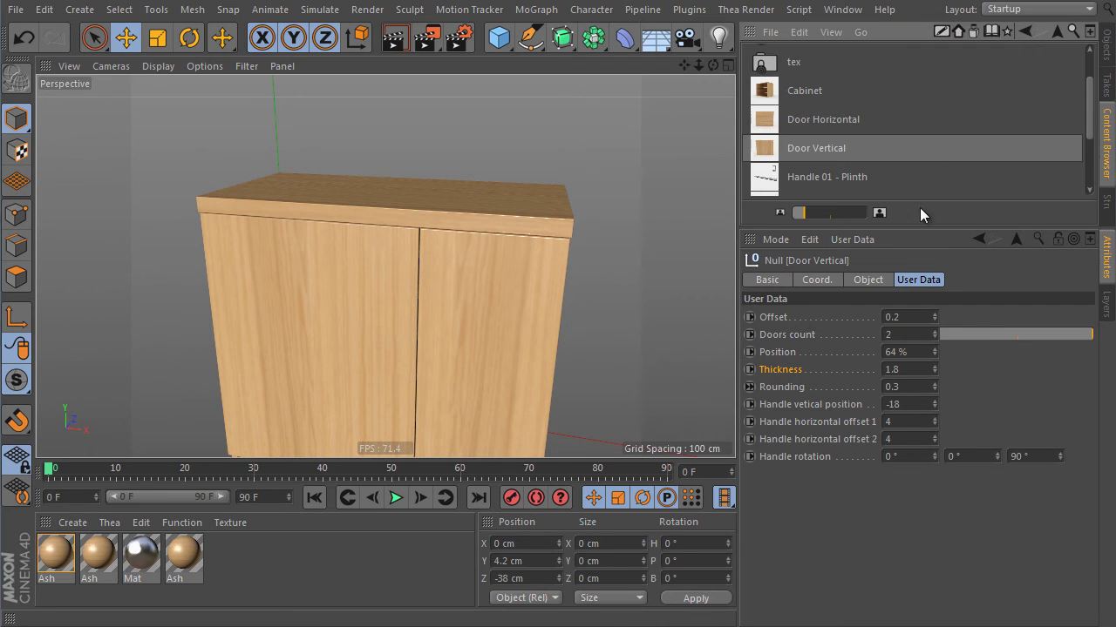
{"action": "scroll", "coordinate": [1063, 144], "scroll_direction": "down", "scroll_amount": 4}
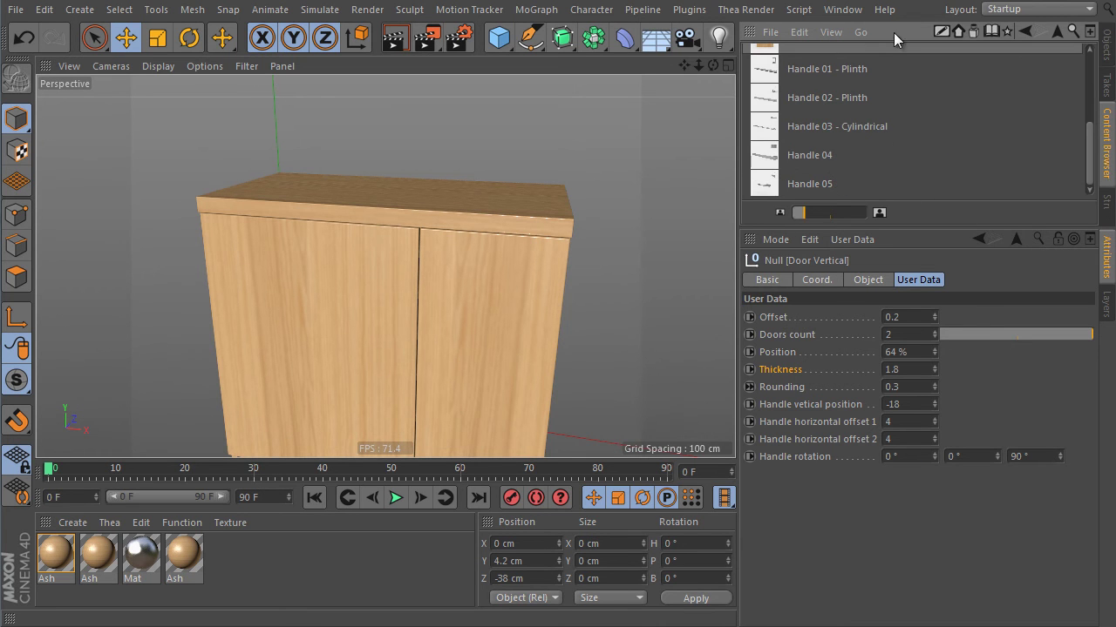
{"action": "double_click", "coordinate": [771, 185]}
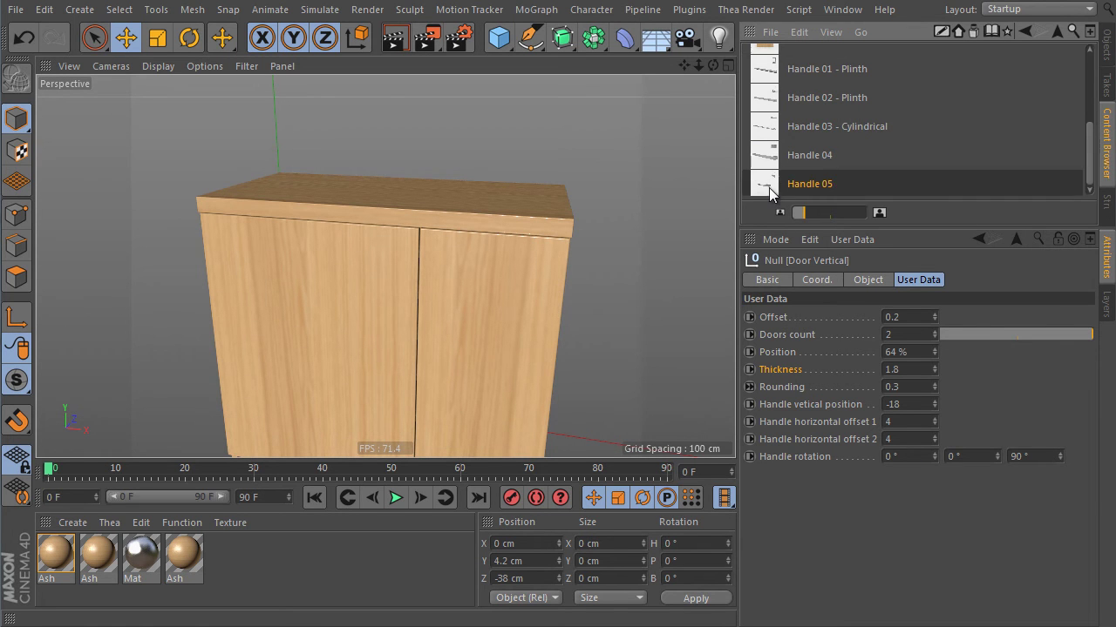
{"action": "left_click", "coordinate": [1107, 43]}
{"action": "left_click", "coordinate": [767, 105]}
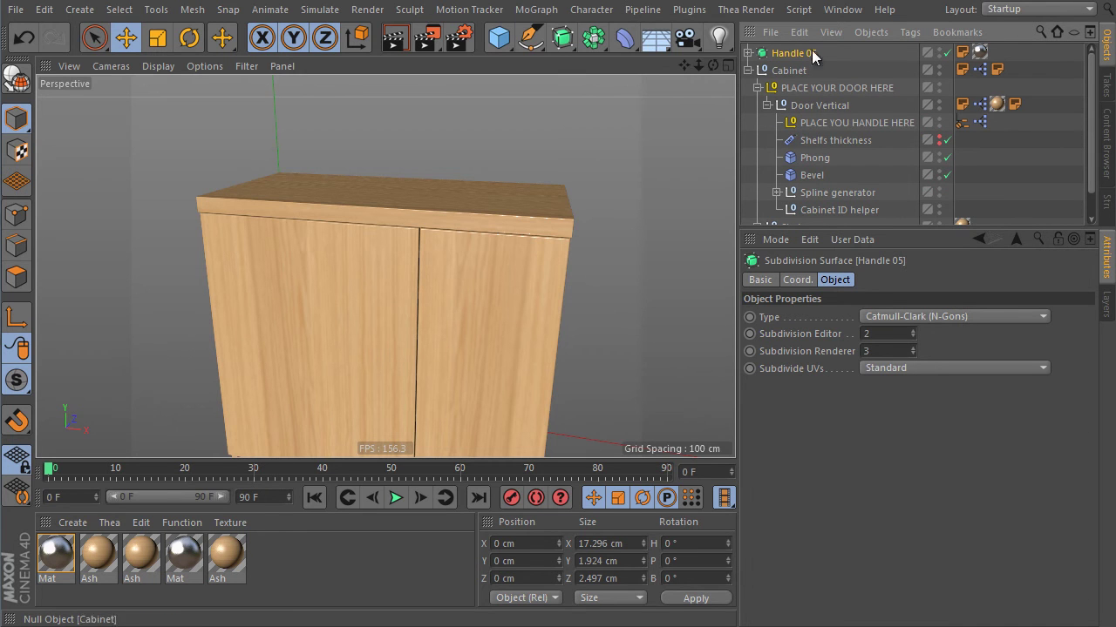
{"action": "left_click_drag", "start_coordinate": [804, 52], "coordinate": [828, 105]}
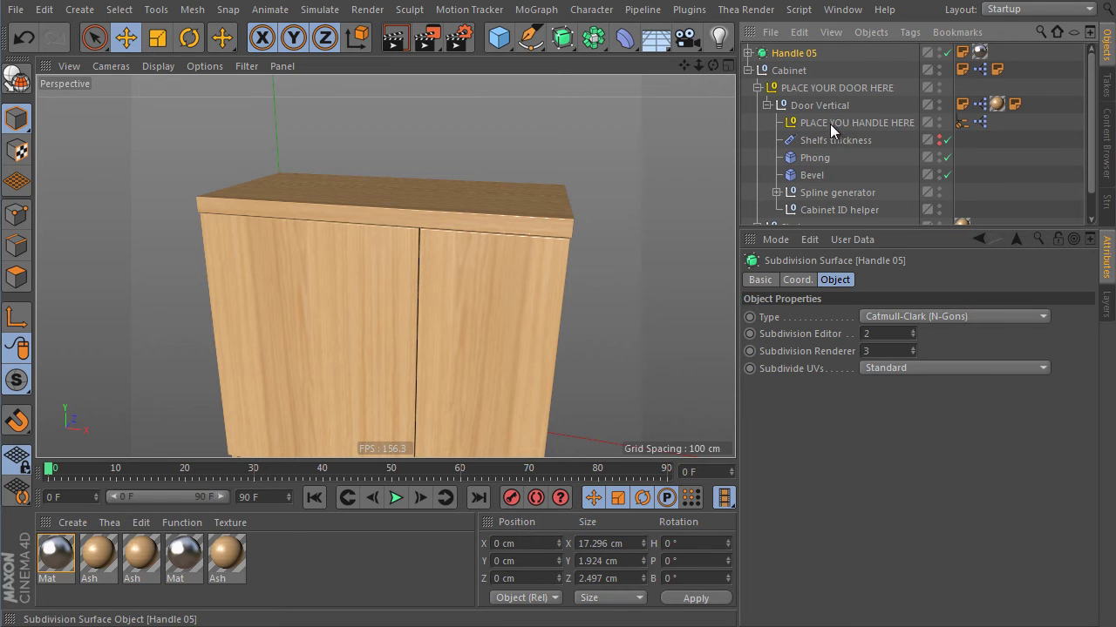
{"action": "left_click_drag", "start_coordinate": [832, 128], "coordinate": [832, 129]}
{"action": "left_click", "coordinate": [847, 109]}
{"action": "key", "text": "o"}
{"action": "key", "text": "ctrl+shift+z"}
Set Door Vertical's handle vertical position to -17.1 and its horizontal offsets to 4.4 and 4.5.
{"action": "left_click", "coordinate": [840, 91]}
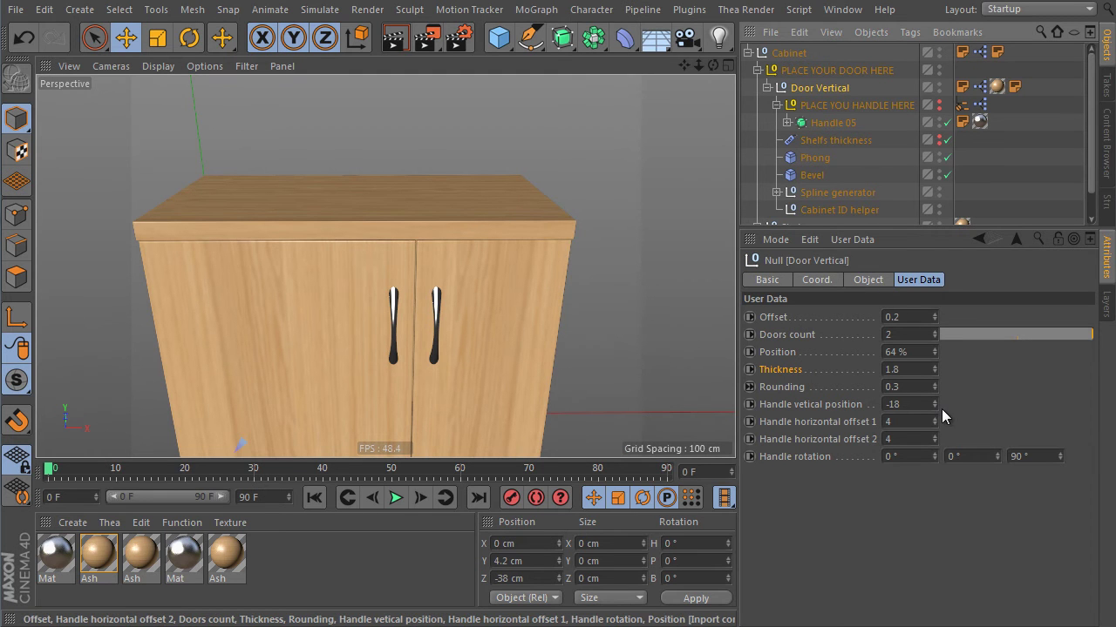
{"action": "mouse_move", "coordinate": [936, 406]}
{"action": "left_mouse_down"}
{"action": "mouse_move", "coordinate": [939, 265]}
{"action": "mouse_move", "coordinate": [928, 397]}
{"action": "left_mouse_up"}
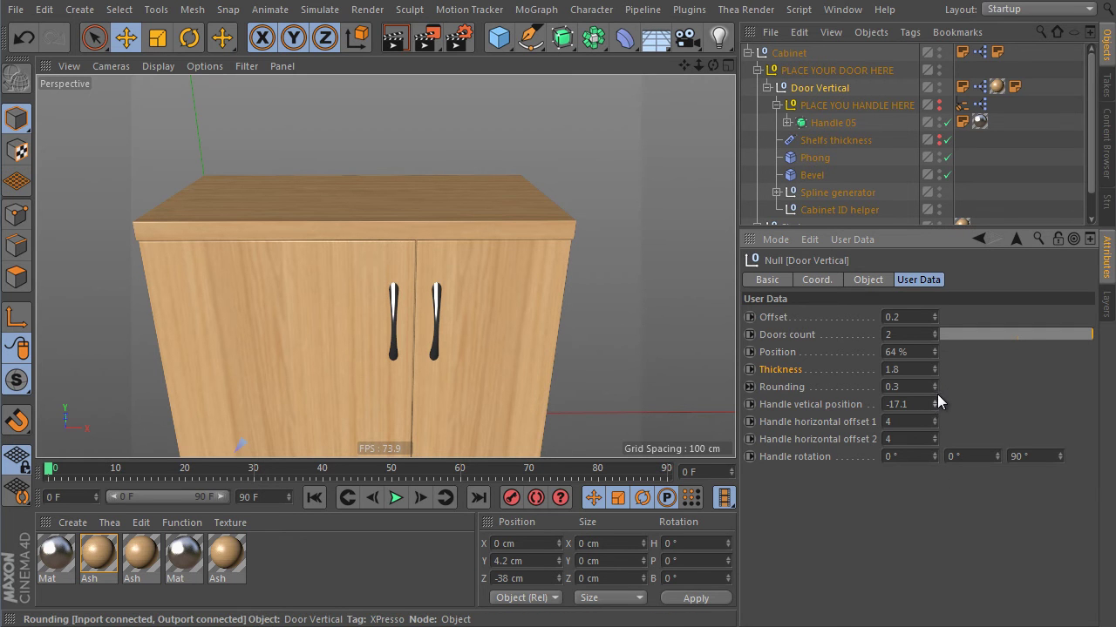
{"action": "mouse_move", "coordinate": [938, 423]}
{"action": "left_mouse_down"}
{"action": "mouse_move", "coordinate": [950, 295]}
{"action": "mouse_move", "coordinate": [933, 420]}
{"action": "mouse_move", "coordinate": [937, 284]}
{"action": "mouse_move", "coordinate": [923, 437]}
{"action": "left_mouse_up"}
Try the third Handle rotation value at 0° and return it to 90°.
{"action": "left_click_drag", "start_coordinate": [1060, 457], "coordinate": [1034, 460]}
{"action": "type", "text": "0"}
{"action": "key", "text": "Return"}
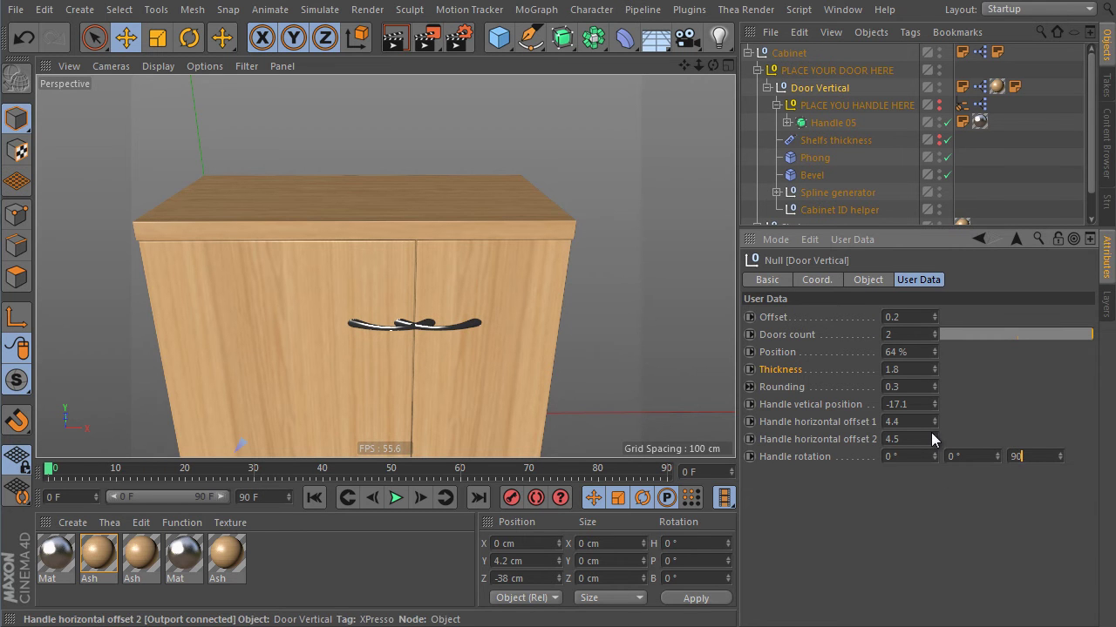
{"action": "type", "text": "90"}
{"action": "key", "text": "Return"}
Delete Door Vertical together with its handle from the Cabinet.
{"action": "left_click_drag", "start_coordinate": [710, 163], "coordinate": [560, 227], "text": "alt"}
{"action": "left_click", "coordinate": [767, 88]}
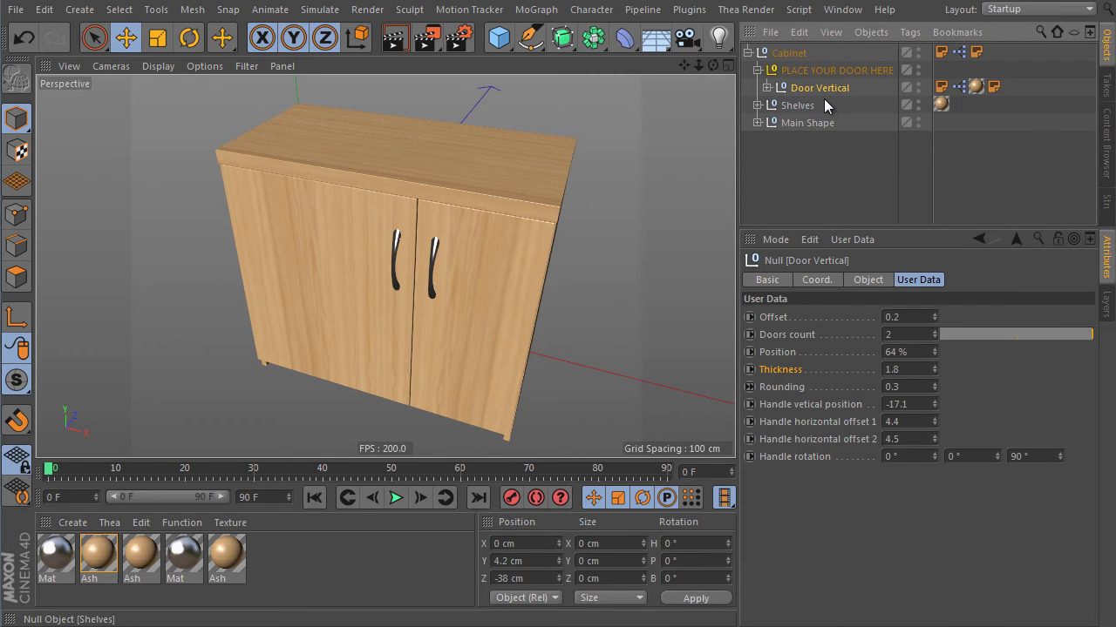
{"action": "key", "text": "Delete"}
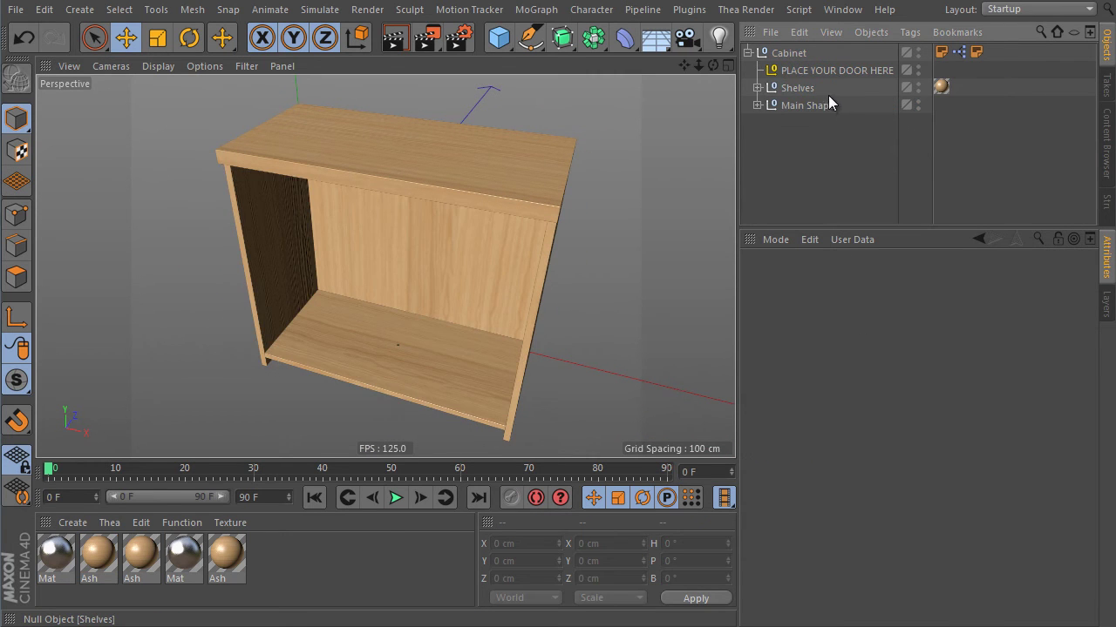
Load the Door Horizontal preset and place it under the Cabinet's PLACE YOUR DOOR HERE null.
{"action": "left_click", "coordinate": [1107, 144]}
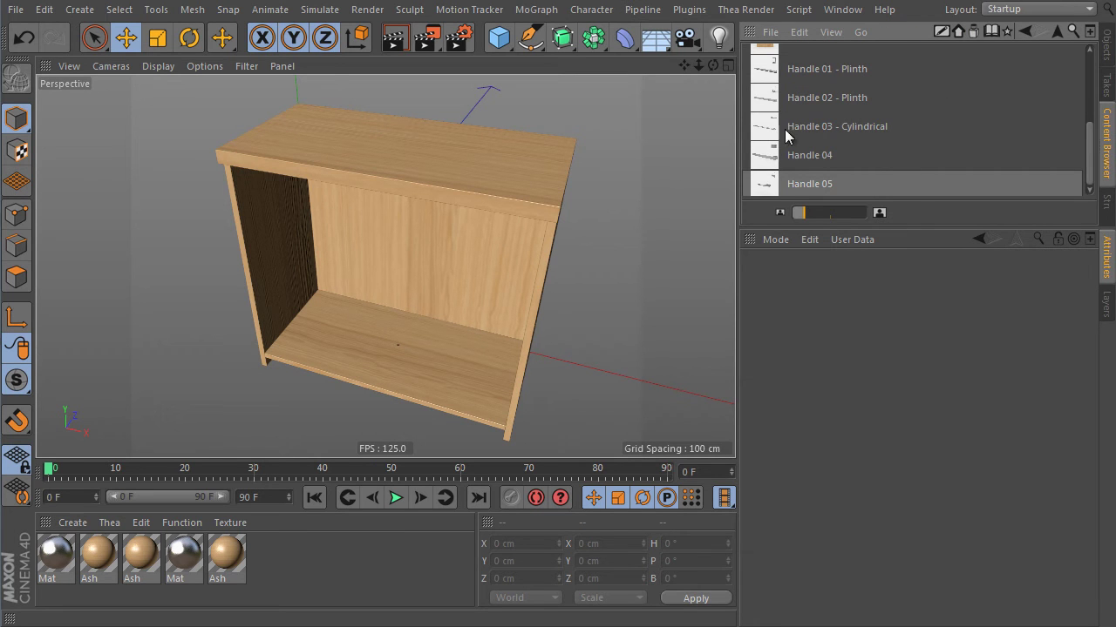
{"action": "scroll", "coordinate": [1090, 153], "scroll_direction": "up", "scroll_amount": 3}
{"action": "left_click", "coordinate": [770, 129]}
{"action": "double_click", "coordinate": [769, 129]}
{"action": "left_click", "coordinate": [1106, 42]}
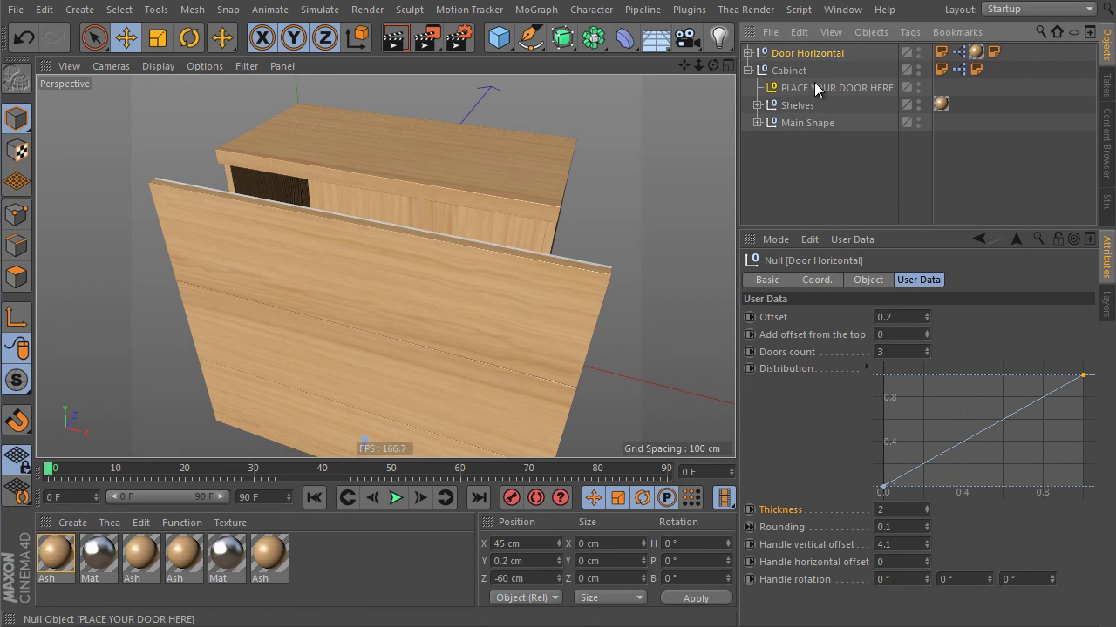
{"action": "left_click_drag", "start_coordinate": [832, 57], "coordinate": [836, 90]}
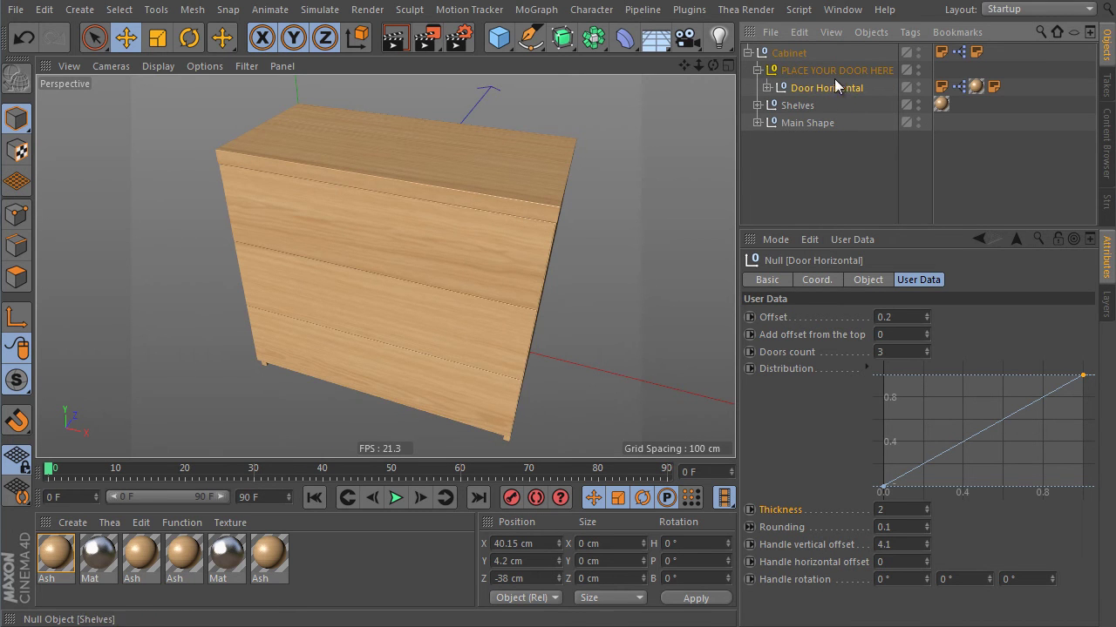
Set Door Horizontal's Doors count to 4.
{"action": "left_click_drag", "start_coordinate": [541, 246], "coordinate": [523, 262], "text": "alt"}
{"action": "left_click", "coordinate": [787, 352]}
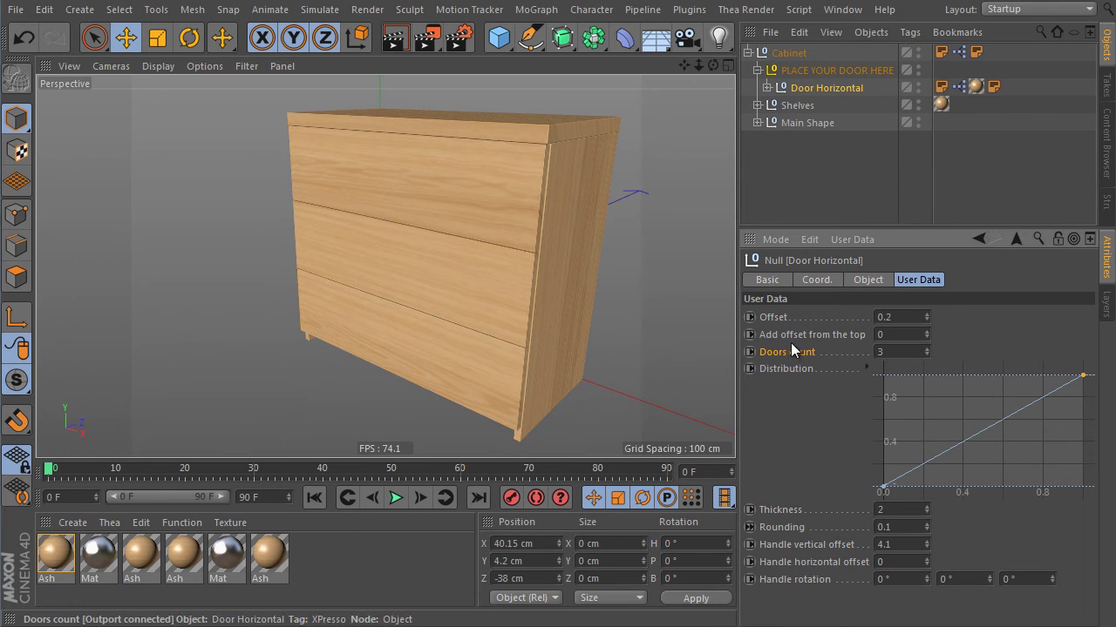
{"action": "left_click_drag", "start_coordinate": [927, 350], "coordinate": [929, 307]}
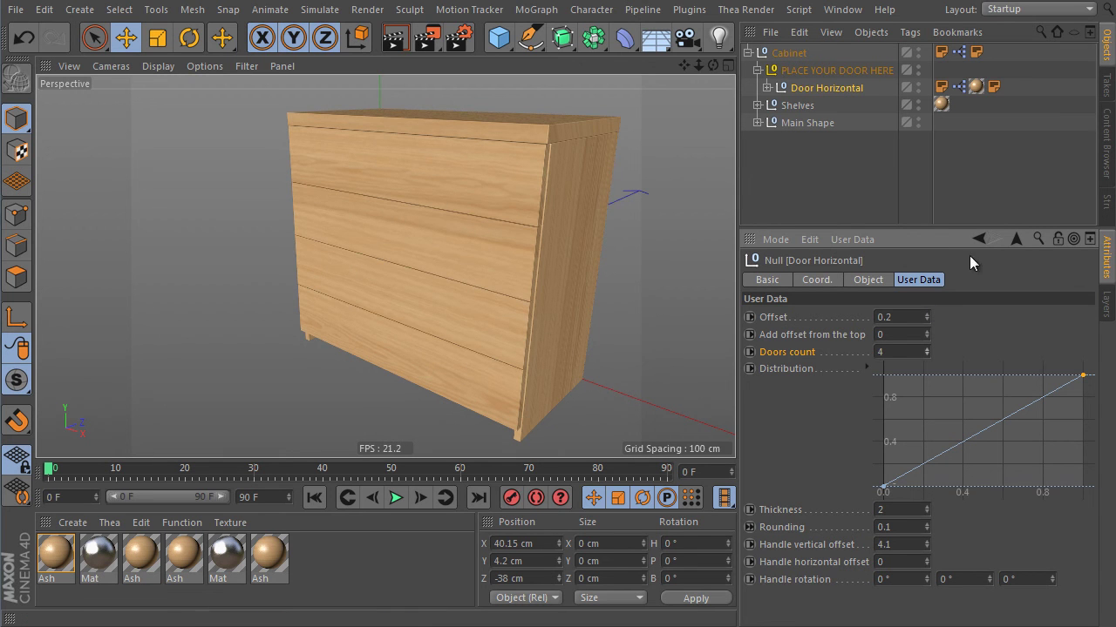
Add a point to Door Horizontal's Distribution curve and raise it to about 0.65 across and 0.8 high.
{"action": "left_click", "coordinate": [1018, 416], "text": "ctrl"}
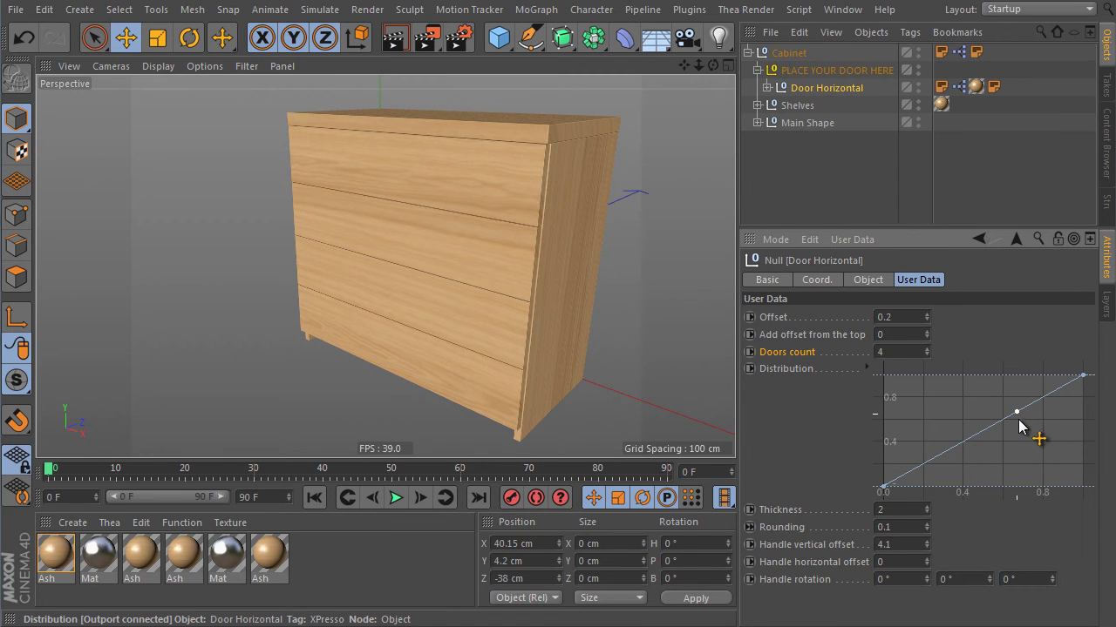
{"action": "left_click_drag", "start_coordinate": [1022, 429], "coordinate": [1013, 402]}
{"action": "scroll", "coordinate": [525, 205], "scroll_direction": "up", "scroll_amount": 6}
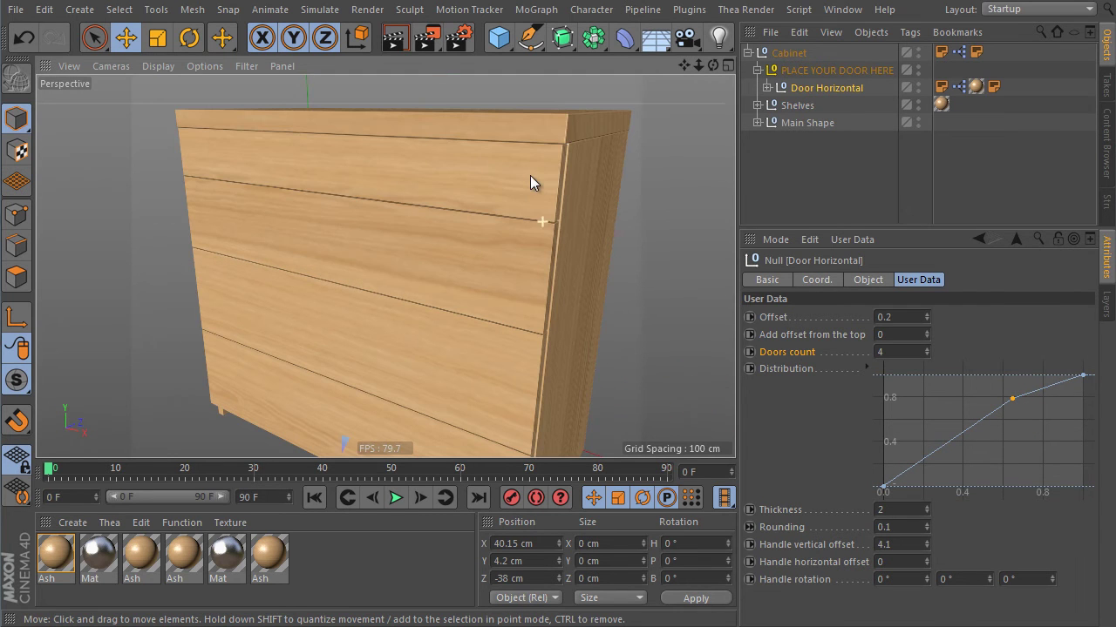
Create a new default material for a single door.
{"action": "left_click", "coordinate": [72, 522]}
{"action": "mouse_move", "coordinate": [109, 522]}
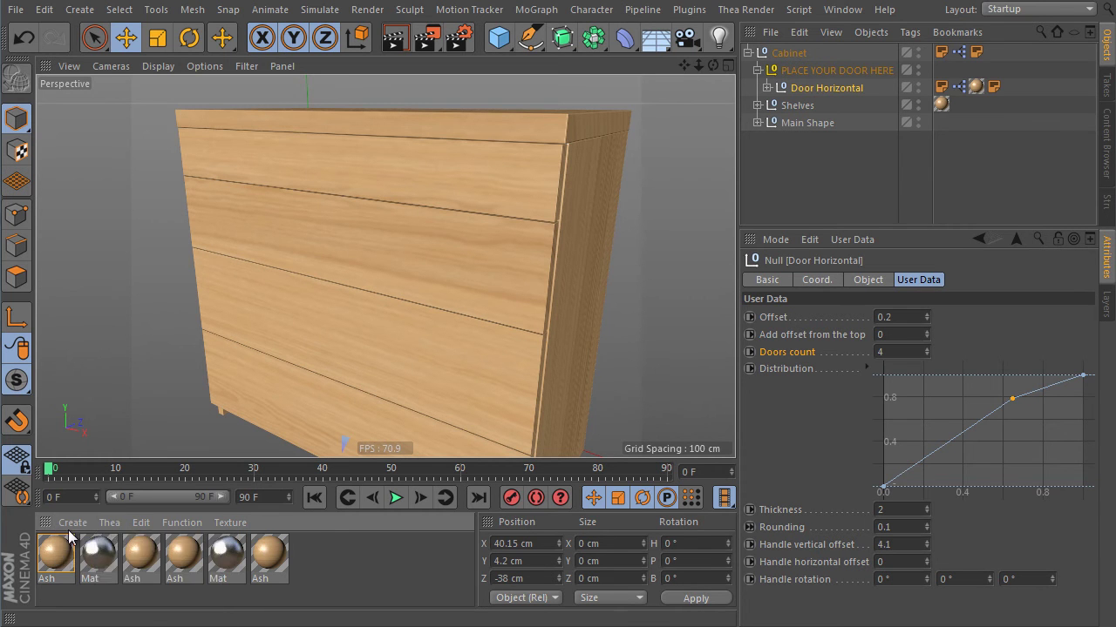
{"action": "left_click", "coordinate": [72, 522]}
{"action": "left_click", "coordinate": [80, 549]}
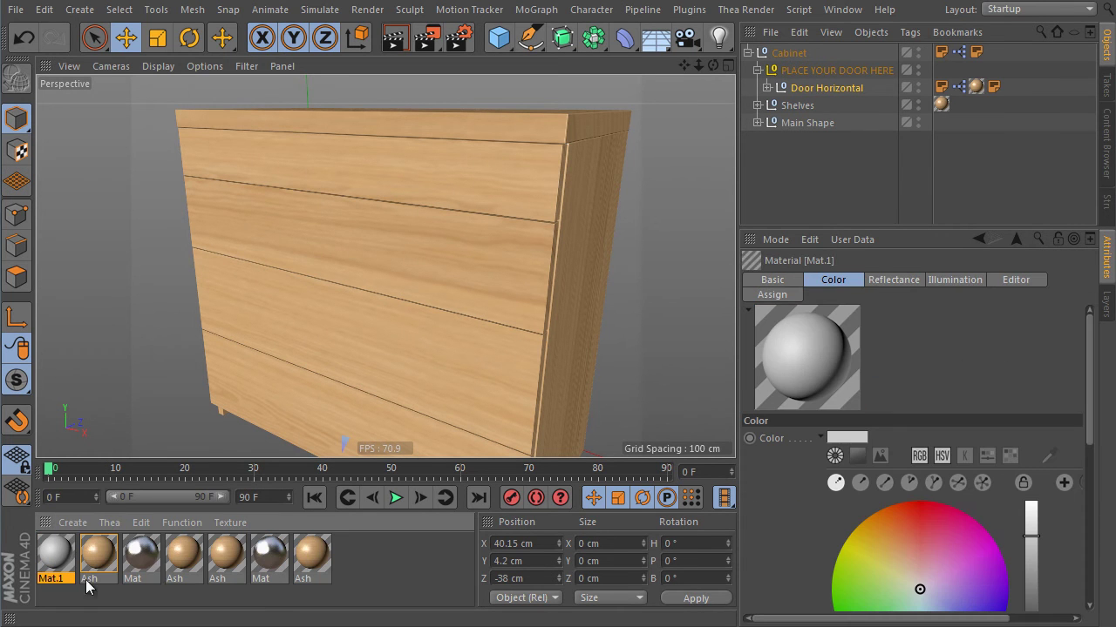
Apply the new grey material to Loft.1 inside Door Horizontal's Spline generator.
{"action": "left_click", "coordinate": [767, 87]}
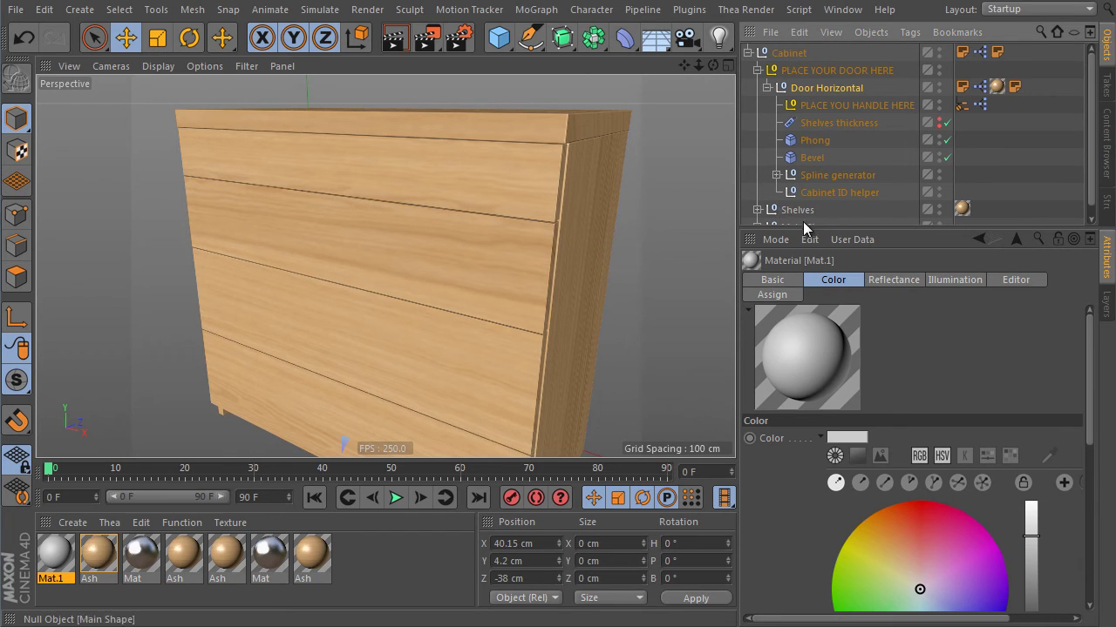
{"action": "left_click_drag", "start_coordinate": [803, 231], "coordinate": [804, 346]}
{"action": "left_click", "coordinate": [776, 174]}
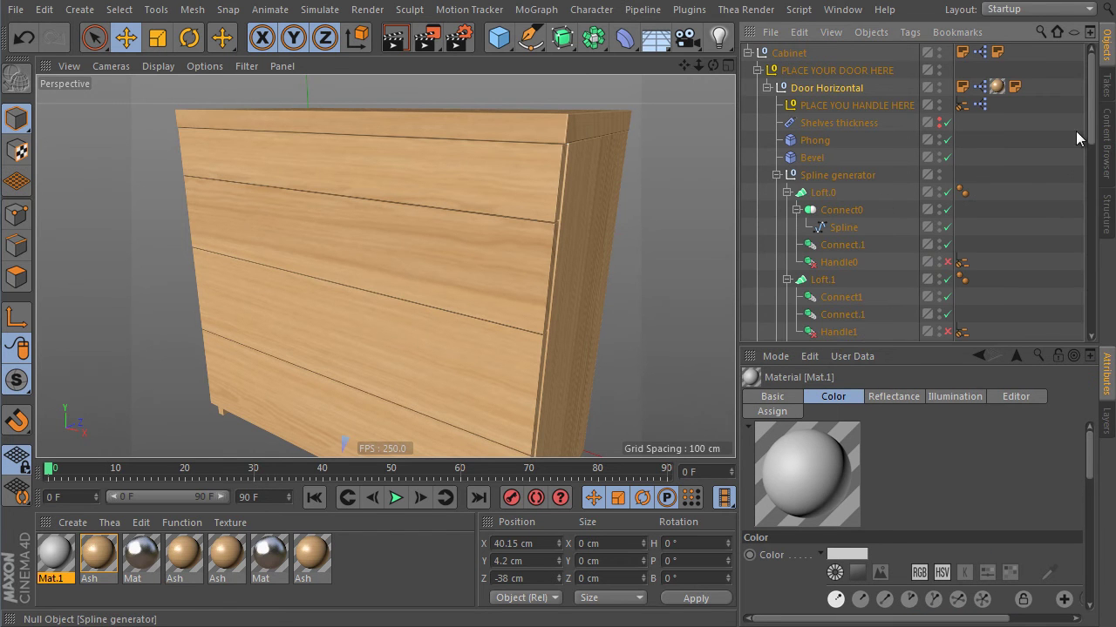
{"action": "mouse_move", "coordinate": [1091, 94]}
{"action": "left_mouse_down"}
{"action": "mouse_move", "coordinate": [1091, 287]}
{"action": "mouse_move", "coordinate": [1081, 112]}
{"action": "left_mouse_up"}
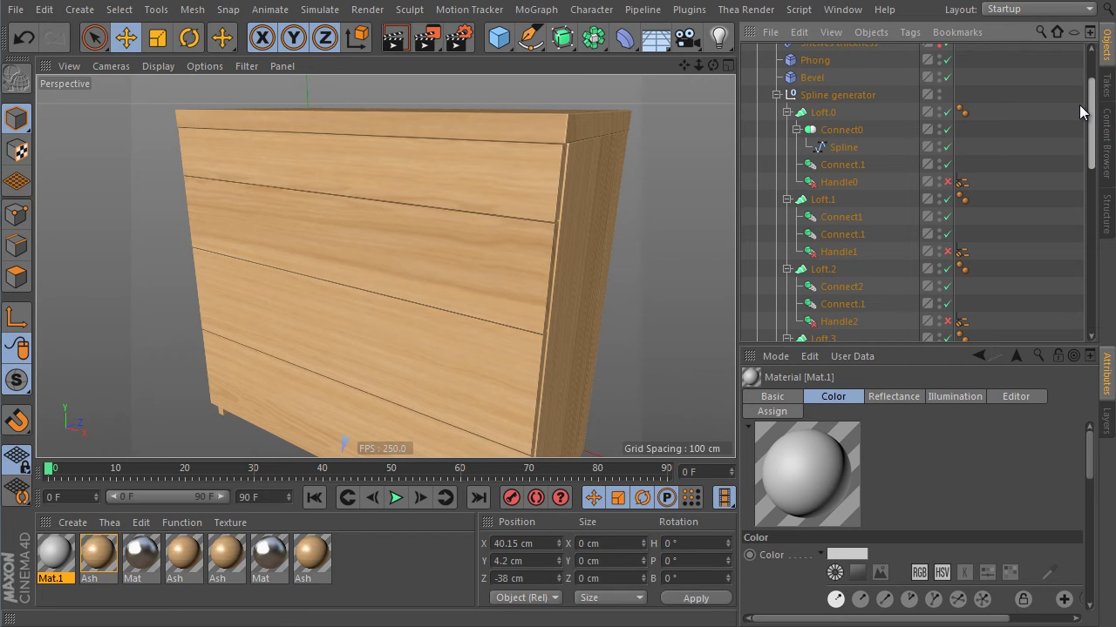
{"action": "mouse_move", "coordinate": [1080, 111]}
{"action": "left_mouse_down"}
{"action": "mouse_move", "coordinate": [1085, 159]}
{"action": "mouse_move", "coordinate": [1085, 132]}
{"action": "left_mouse_up"}
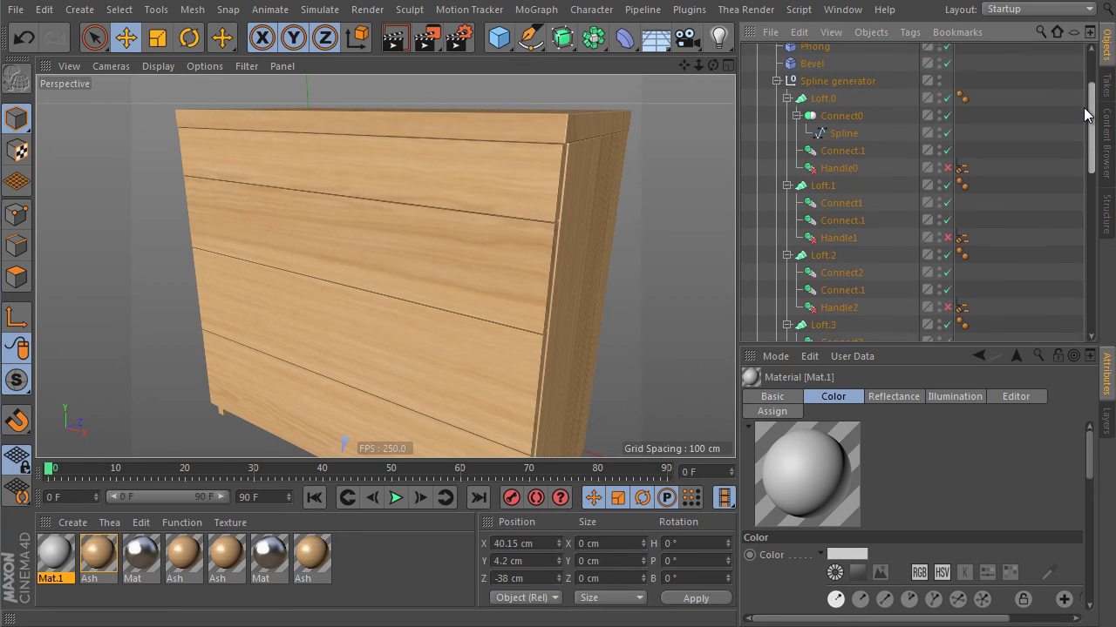
{"action": "left_click_drag", "start_coordinate": [54, 562], "coordinate": [848, 153]}
{"action": "key", "text": "s"}
{"action": "left_click_drag", "start_coordinate": [525, 259], "coordinate": [485, 295], "text": "alt"}
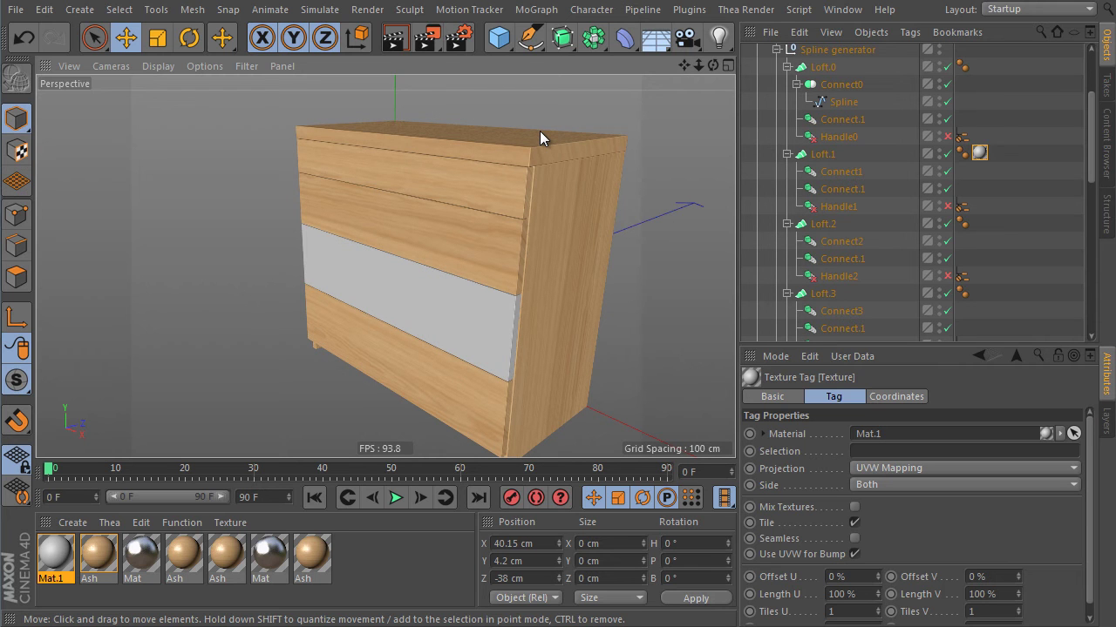
Move the grey material's texture tag from Loft.1 to Loft.3 so it covers the uppermost door.
{"action": "left_click_drag", "start_coordinate": [981, 154], "coordinate": [978, 153]}
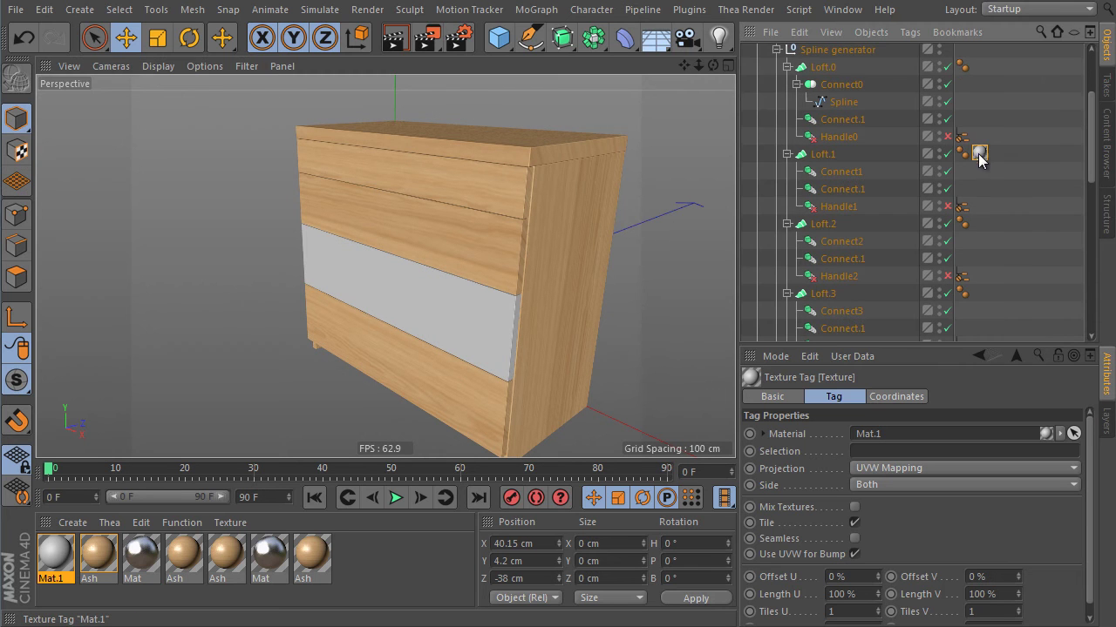
{"action": "left_click_drag", "start_coordinate": [985, 281], "coordinate": [980, 294]}
{"action": "left_click_drag", "start_coordinate": [473, 250], "coordinate": [505, 244], "text": "alt"}
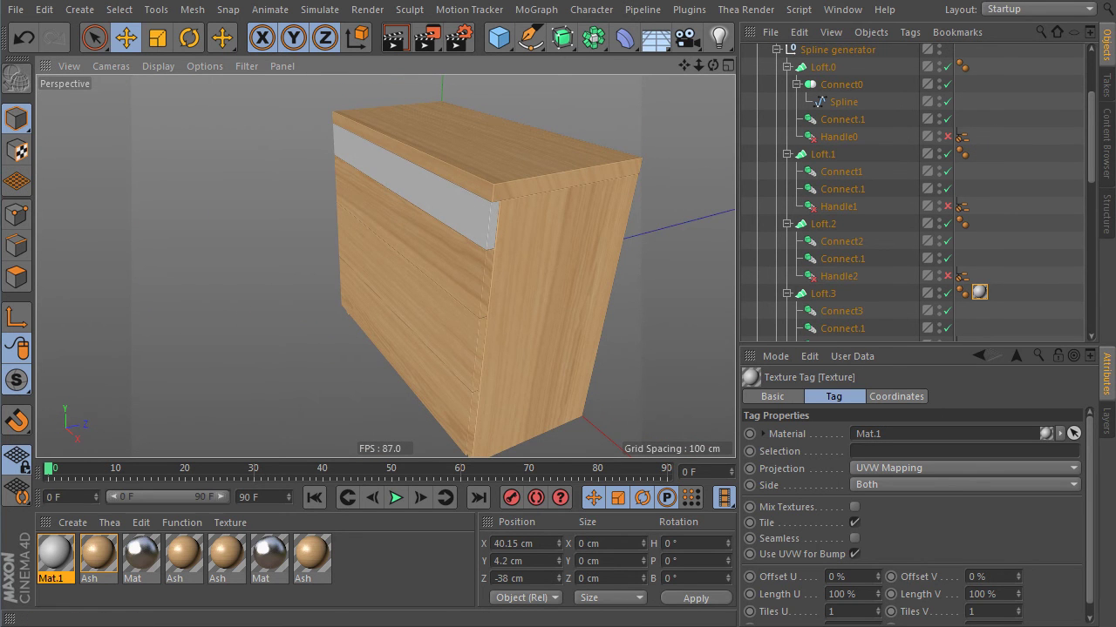
Load the Handle 01 - Plinth preset and place it under PLACE YOU HANDLE HERE in Door Horizontal.
{"action": "left_click_drag", "start_coordinate": [1086, 120], "coordinate": [1086, 72]}
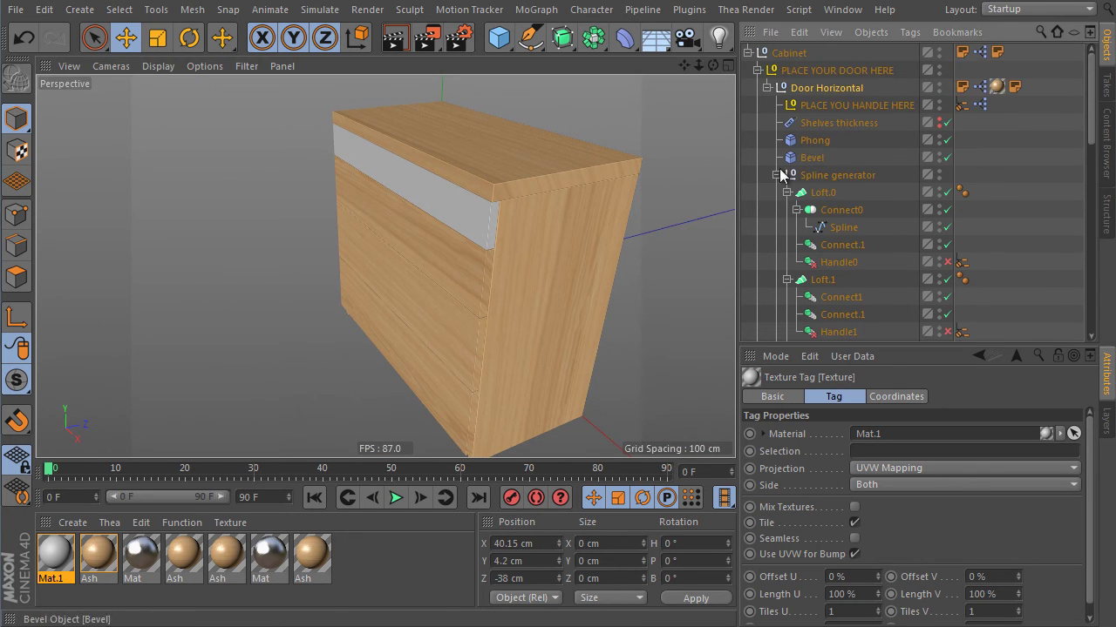
{"action": "left_click", "coordinate": [832, 89]}
{"action": "left_click", "coordinate": [776, 175]}
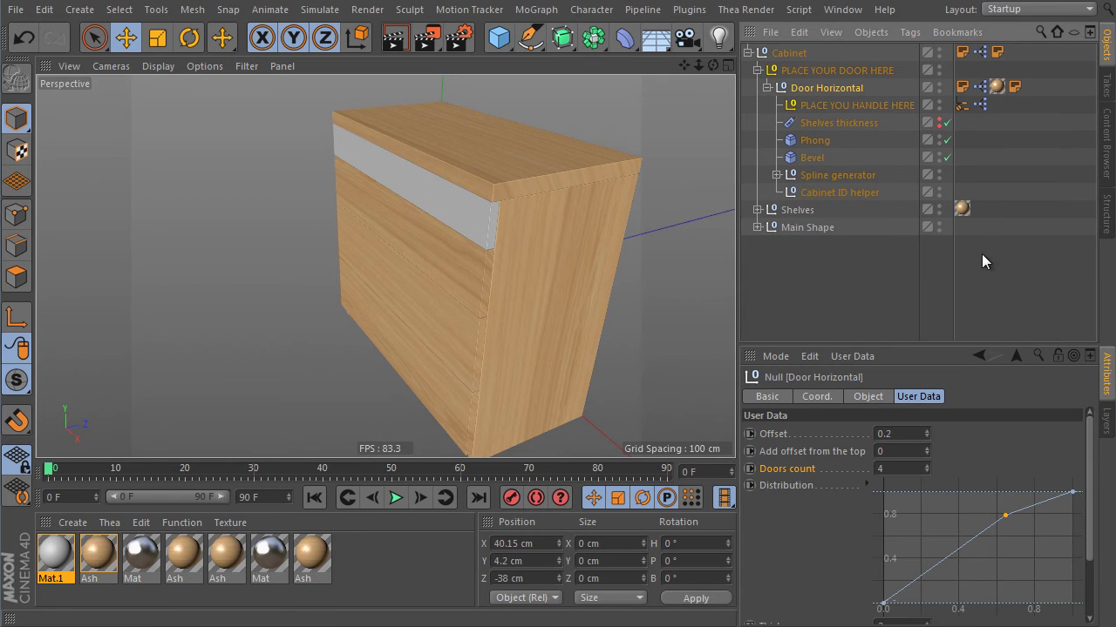
{"action": "left_click_drag", "start_coordinate": [1090, 471], "coordinate": [1096, 532]}
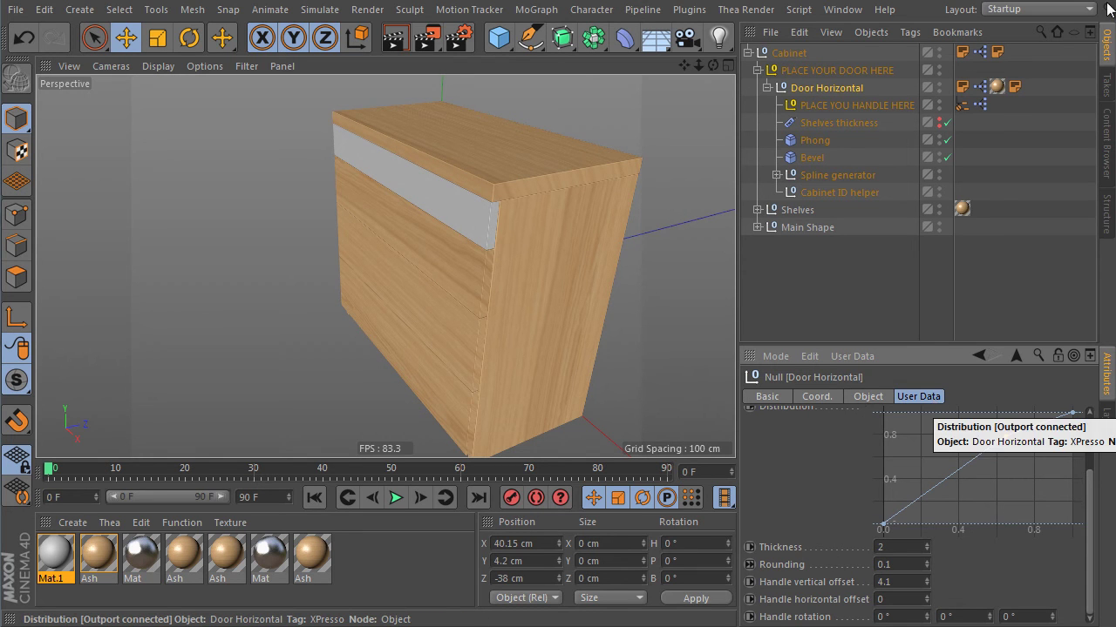
{"action": "left_click", "coordinate": [1108, 164]}
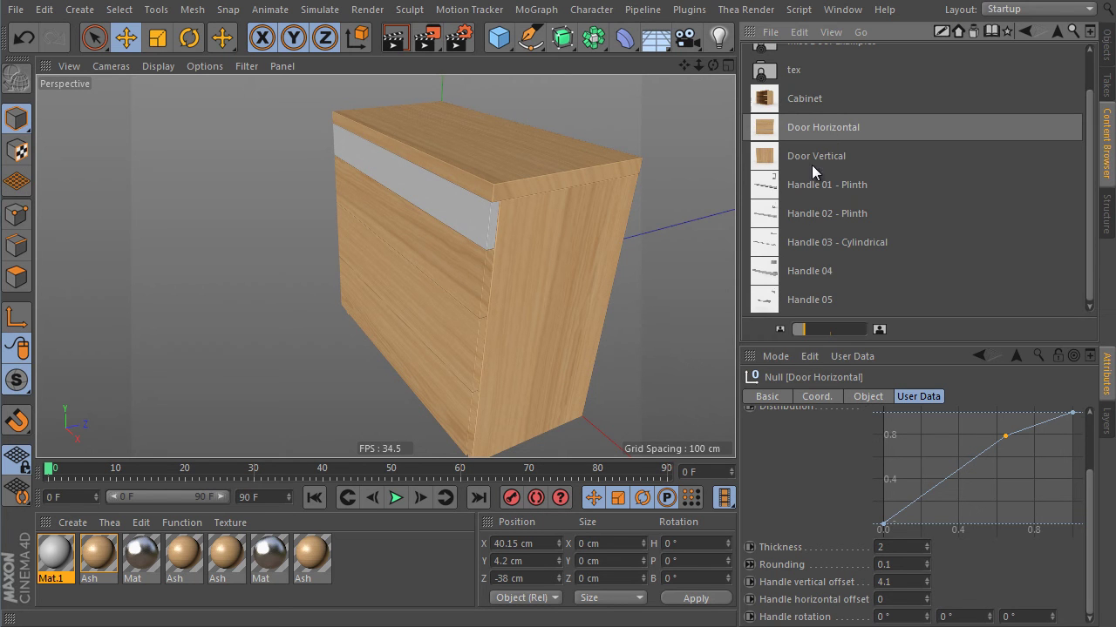
{"action": "left_click", "coordinate": [775, 190]}
{"action": "left_click", "coordinate": [1107, 45]}
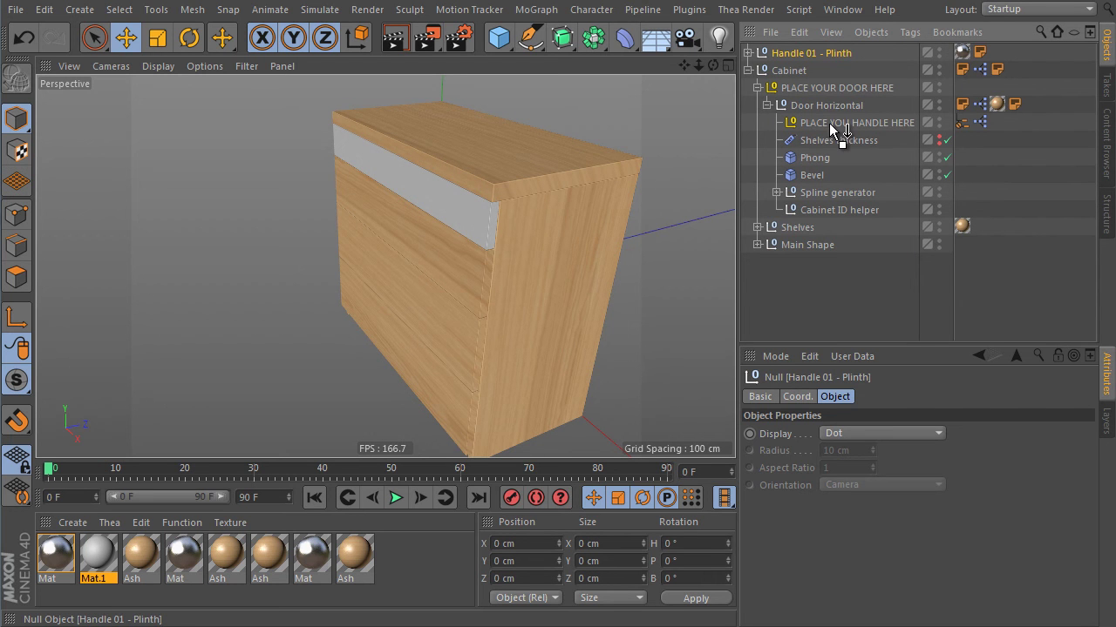
{"action": "left_click_drag", "start_coordinate": [829, 122], "coordinate": [828, 122]}
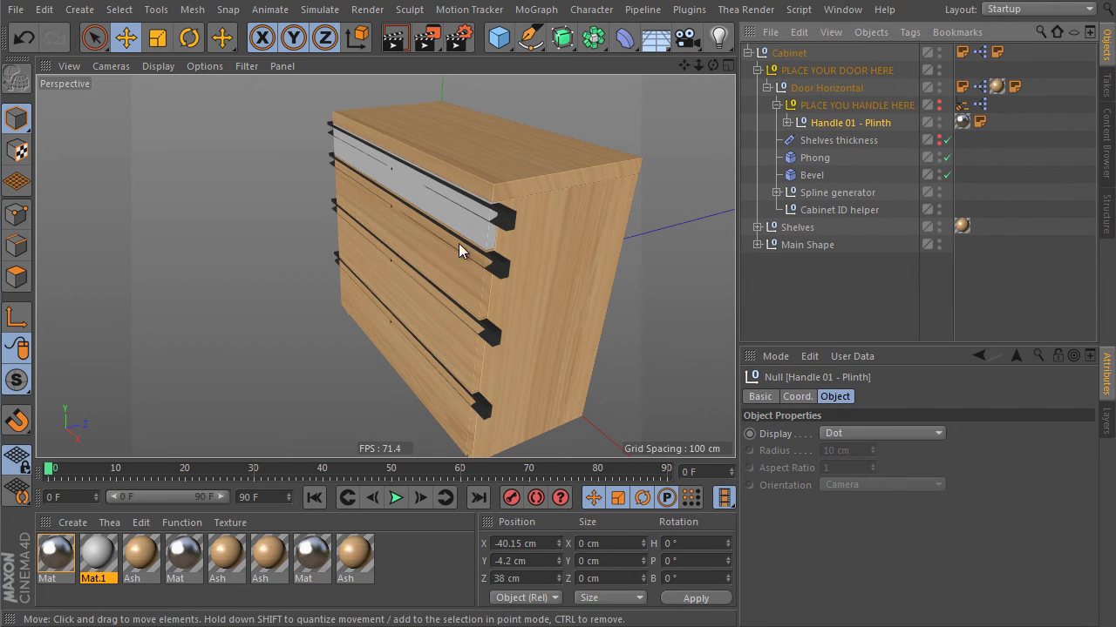
Shorten the Extrude inside Handle 01 - Plinth to a 39.9 cm first Movement value so the handle fits the door width.
{"action": "scroll", "coordinate": [523, 218], "scroll_direction": "up", "scroll_amount": 6}
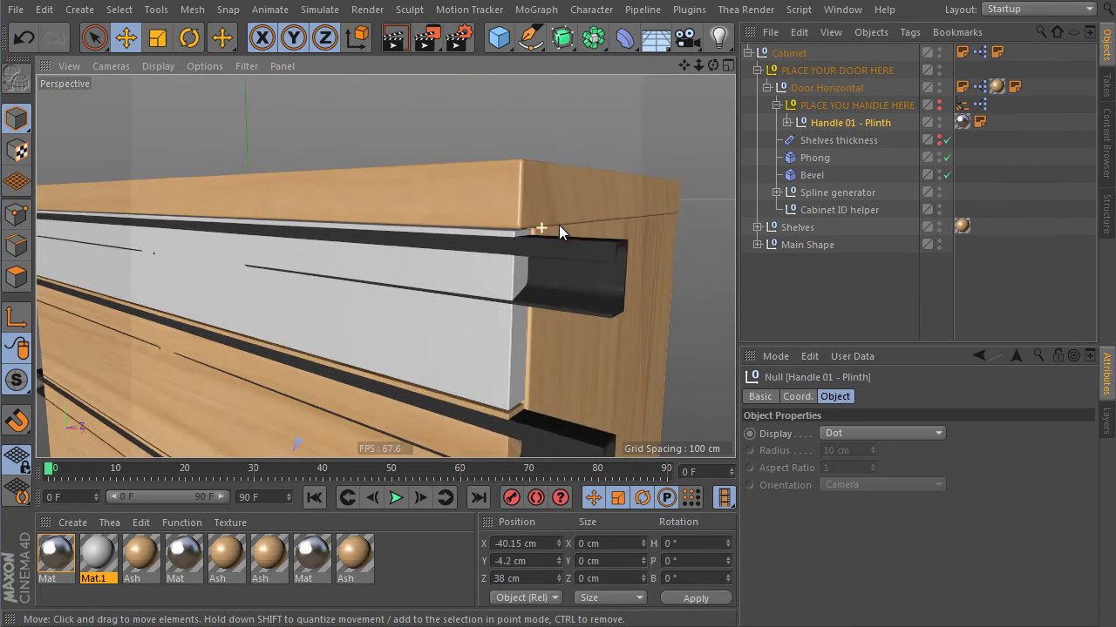
{"action": "left_click", "coordinate": [787, 122]}
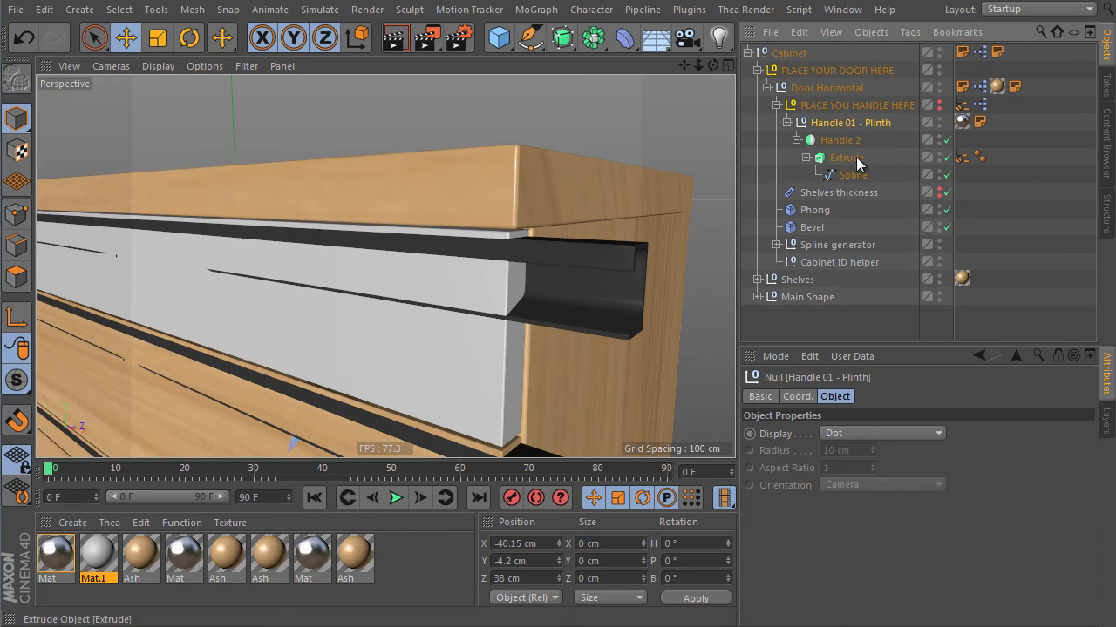
{"action": "left_click", "coordinate": [851, 156]}
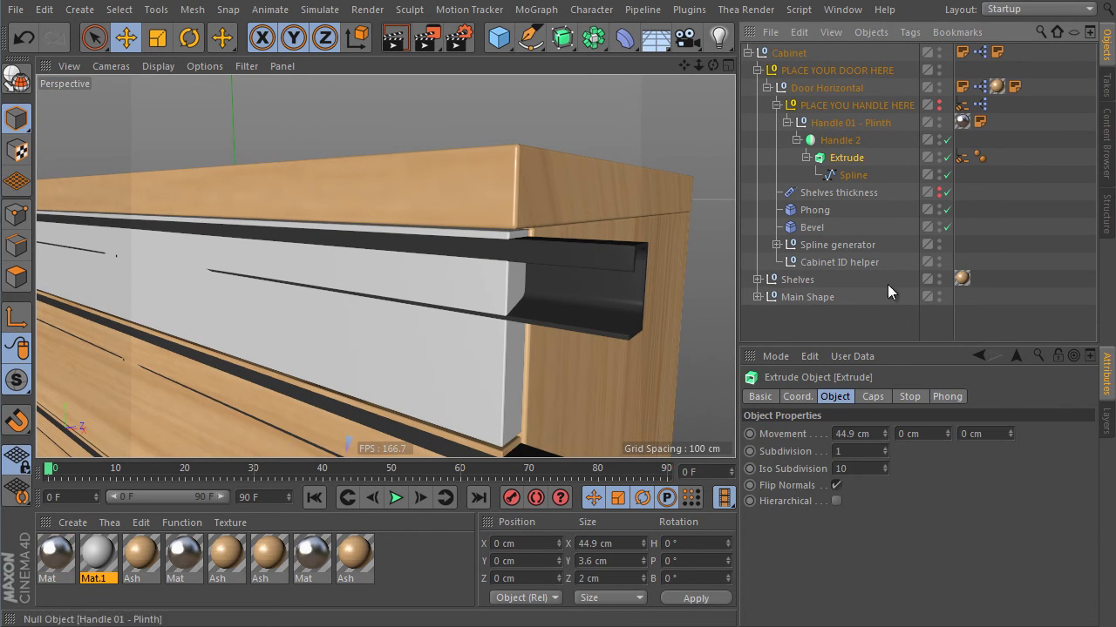
{"action": "left_click_drag", "start_coordinate": [883, 435], "coordinate": [884, 440]}
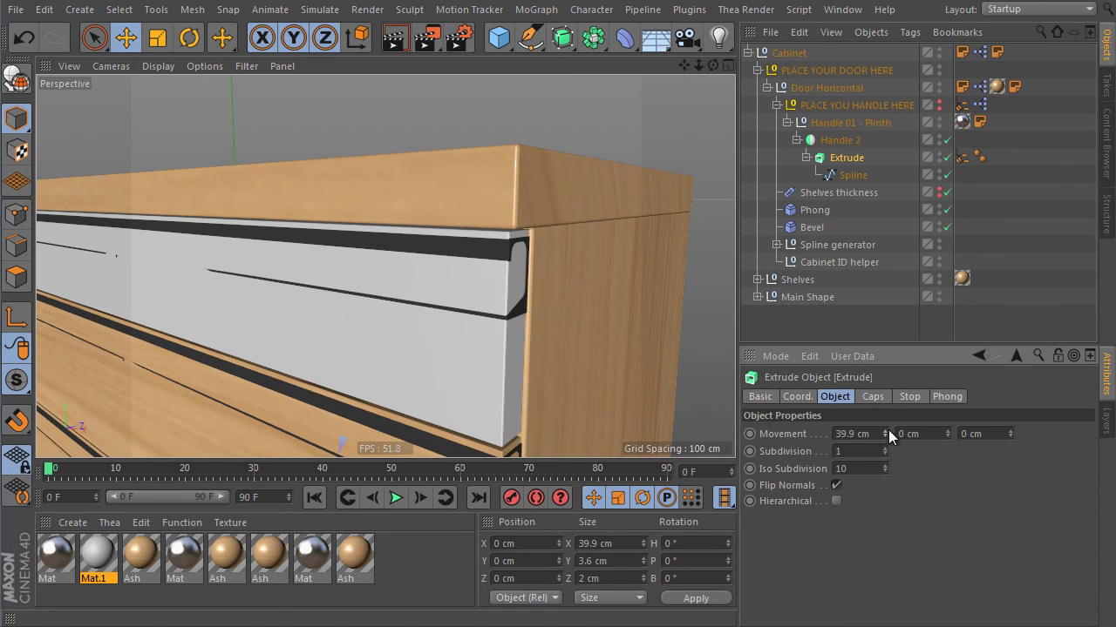
{"action": "right_click_drag", "start_coordinate": [538, 241], "coordinate": [512, 261], "text": "alt"}
{"action": "left_click_drag", "start_coordinate": [512, 262], "coordinate": [386, 267], "text": "alt"}
{"action": "right_click_drag", "start_coordinate": [386, 267], "coordinate": [543, 218], "text": "alt"}
{"action": "left_click_drag", "start_coordinate": [543, 219], "coordinate": [553, 192], "text": "alt"}
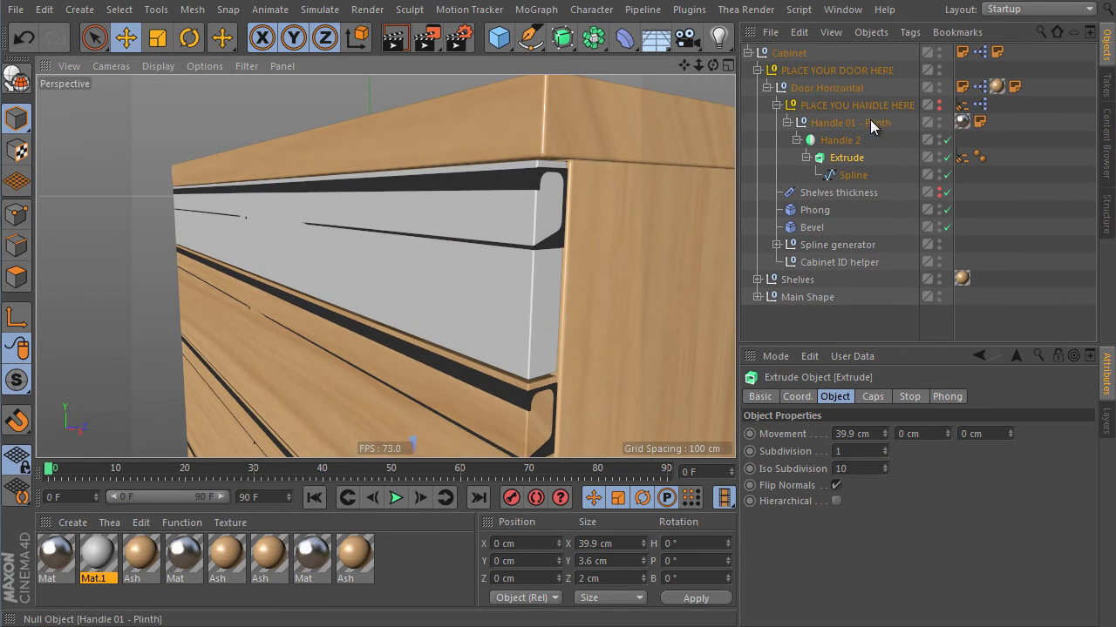
Set Door Horizontal's Add offset from the top to 3.7 to make room for the uppermost handle.
{"action": "left_click", "coordinate": [847, 90]}
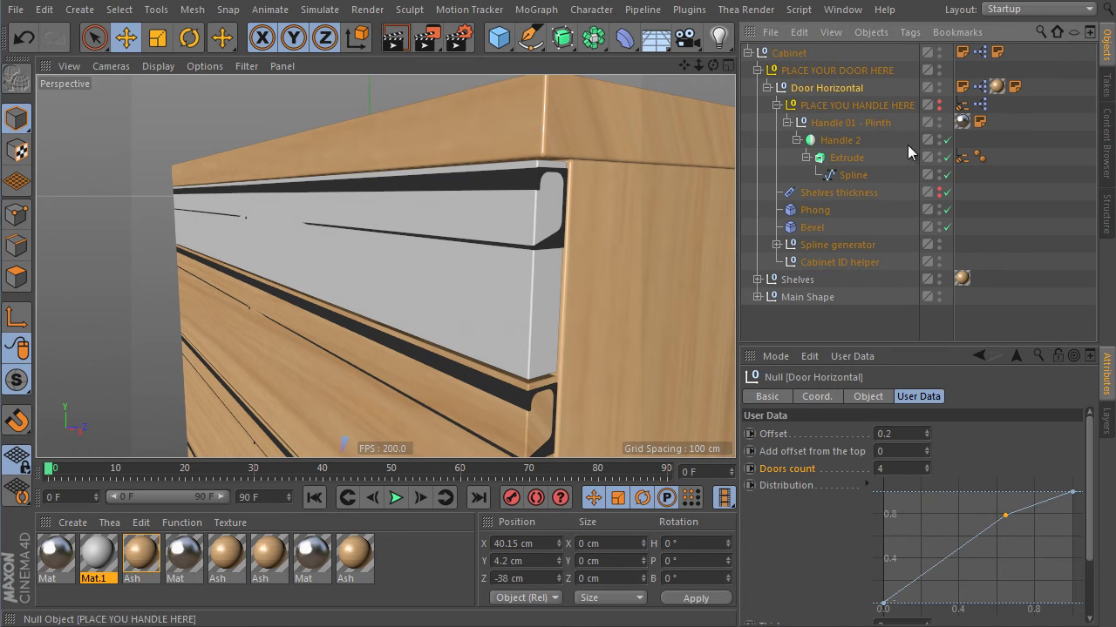
{"action": "left_click_drag", "start_coordinate": [979, 346], "coordinate": [975, 201]}
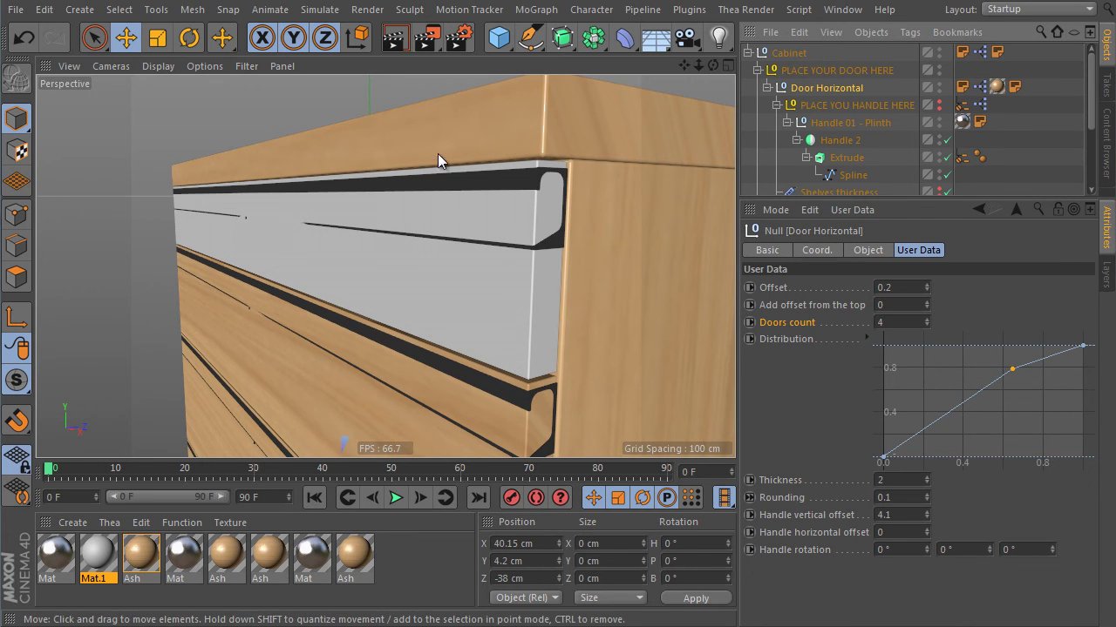
{"action": "scroll", "coordinate": [433, 175], "scroll_direction": "up", "scroll_amount": 2}
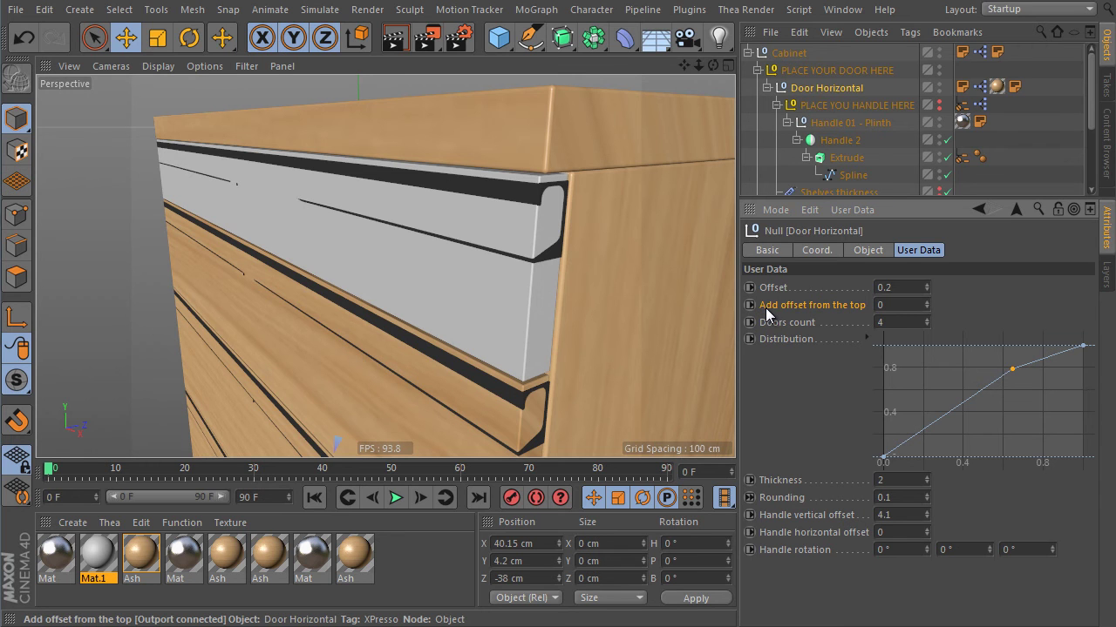
{"action": "left_click", "coordinate": [927, 301]}
{"action": "mouse_move", "coordinate": [927, 301]}
{"action": "left_mouse_down"}
{"action": "mouse_move", "coordinate": [929, 275]}
{"action": "mouse_move", "coordinate": [927, 299]}
{"action": "left_mouse_up"}
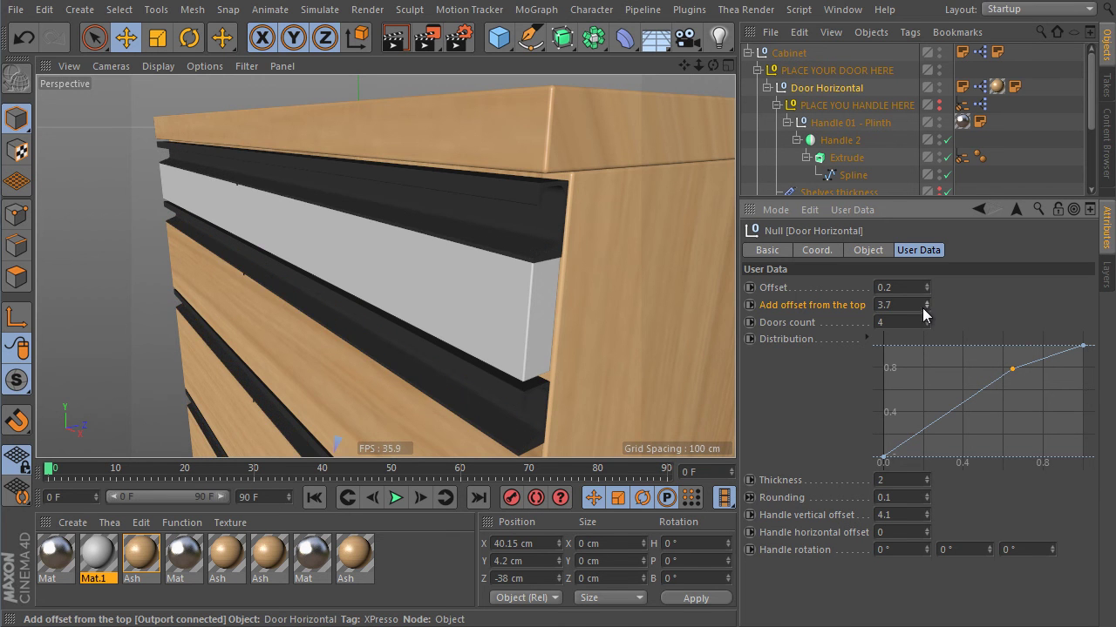
{"action": "left_click_drag", "start_coordinate": [546, 272], "coordinate": [610, 213], "text": "alt"}
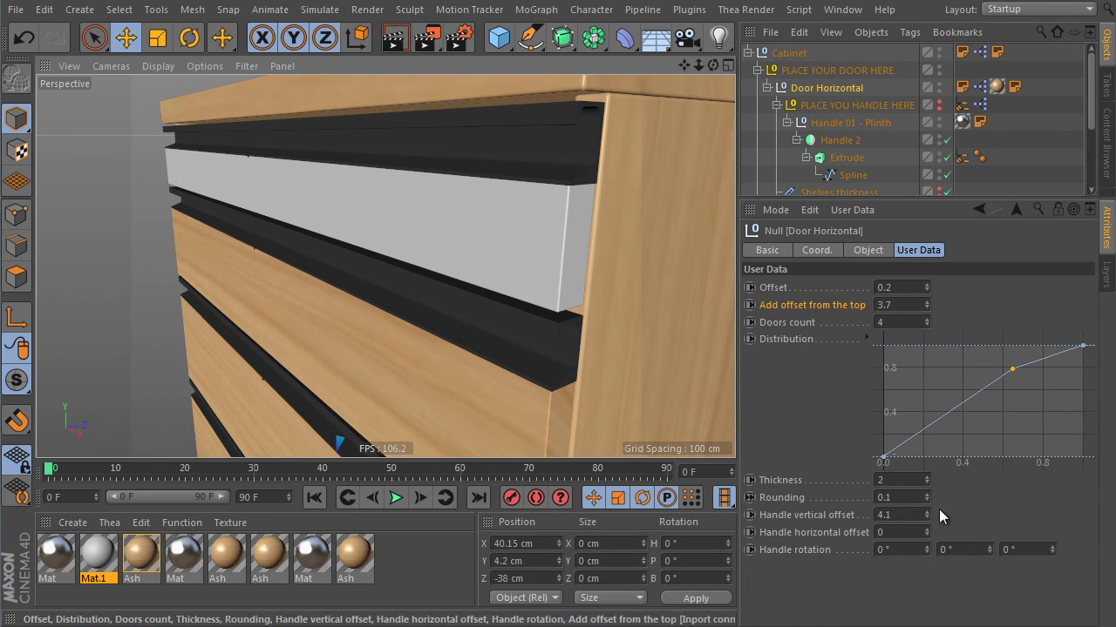
Set Door Horizontal's Handle vertical offset to 3.8 and its Add offset from the top to 3.4.
{"action": "left_click_drag", "start_coordinate": [923, 517], "coordinate": [924, 511]}
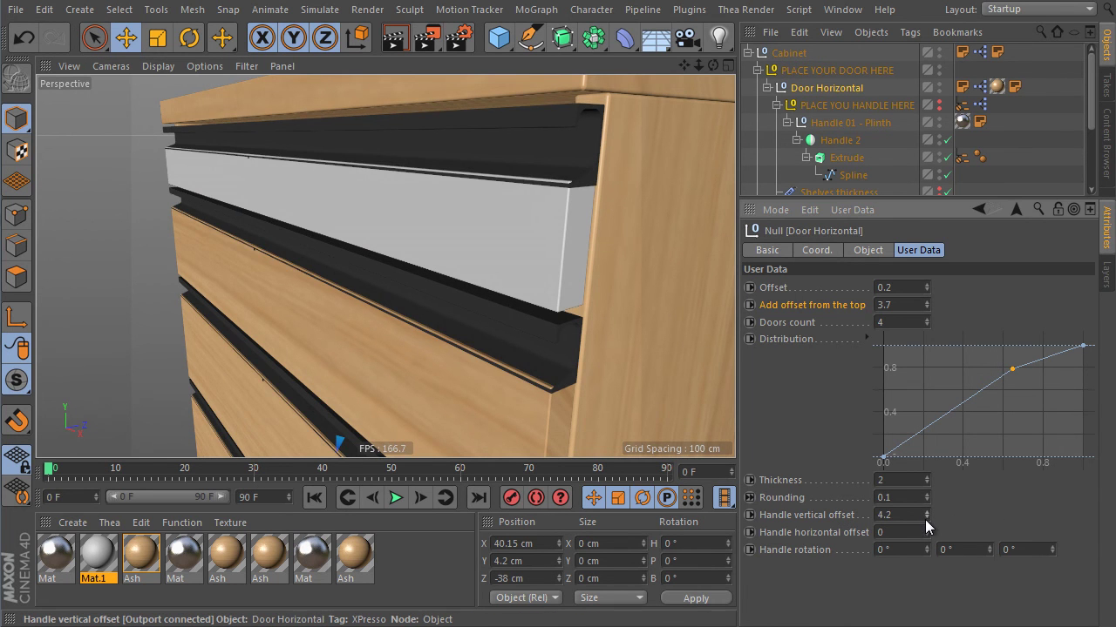
{"action": "left_click", "coordinate": [925, 519]}
{"action": "left_click", "coordinate": [925, 519]}
{"action": "left_click", "coordinate": [925, 518]}
{"action": "left_click", "coordinate": [925, 518]}
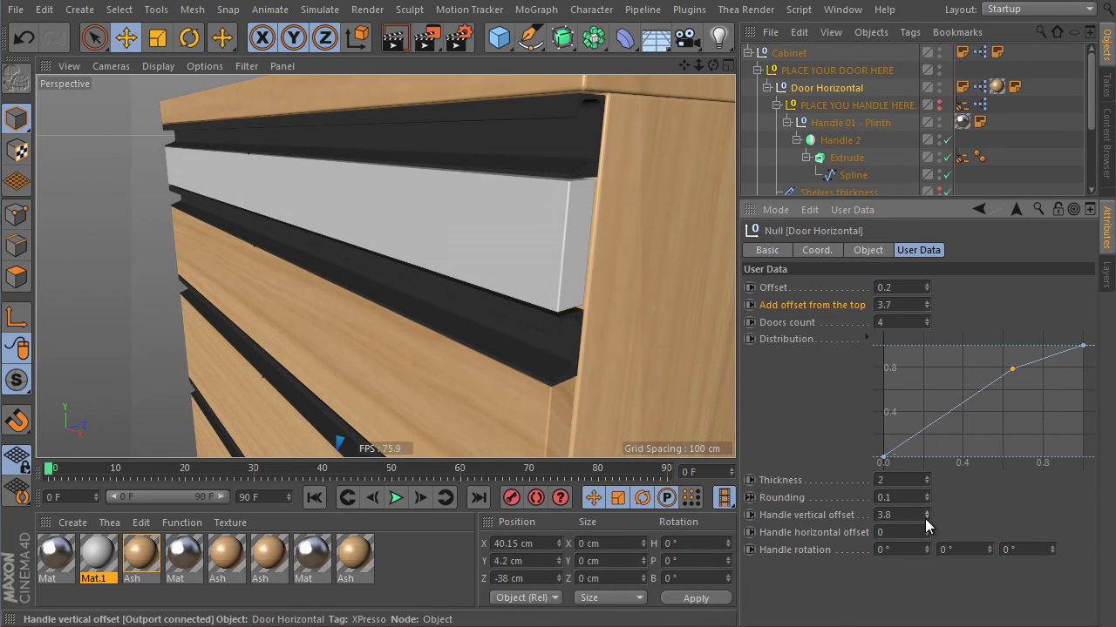
{"action": "left_click", "coordinate": [929, 302]}
{"action": "left_click", "coordinate": [927, 307]}
{"action": "left_click", "coordinate": [928, 308]}
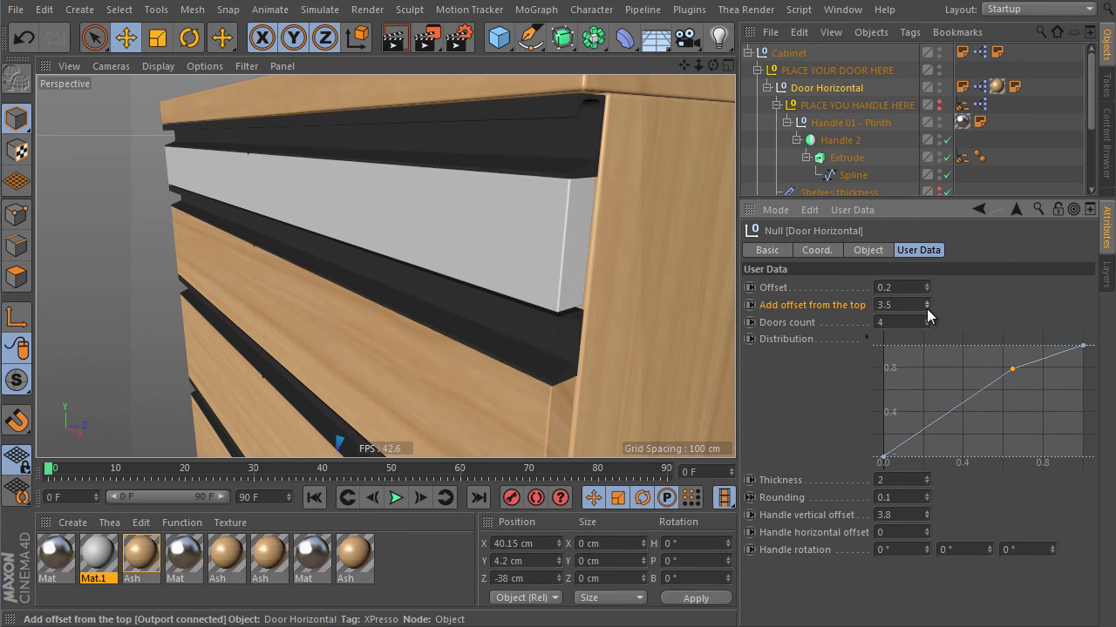
{"action": "scroll", "coordinate": [578, 190], "scroll_direction": "down", "scroll_amount": 10}
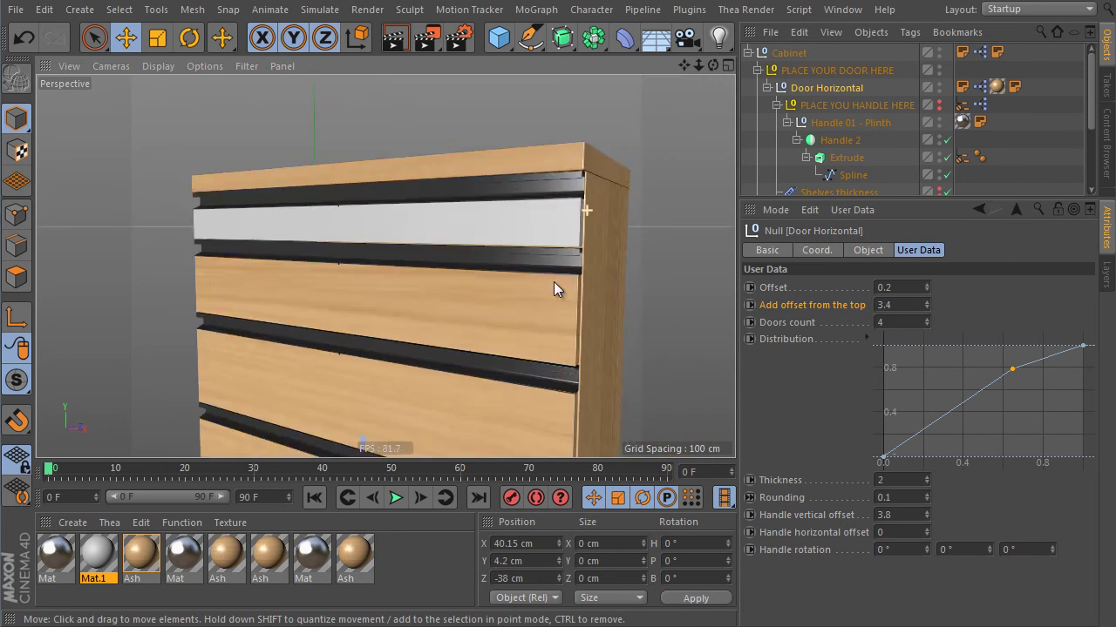
{"action": "left_click_drag", "start_coordinate": [561, 293], "coordinate": [560, 167], "text": "alt"}
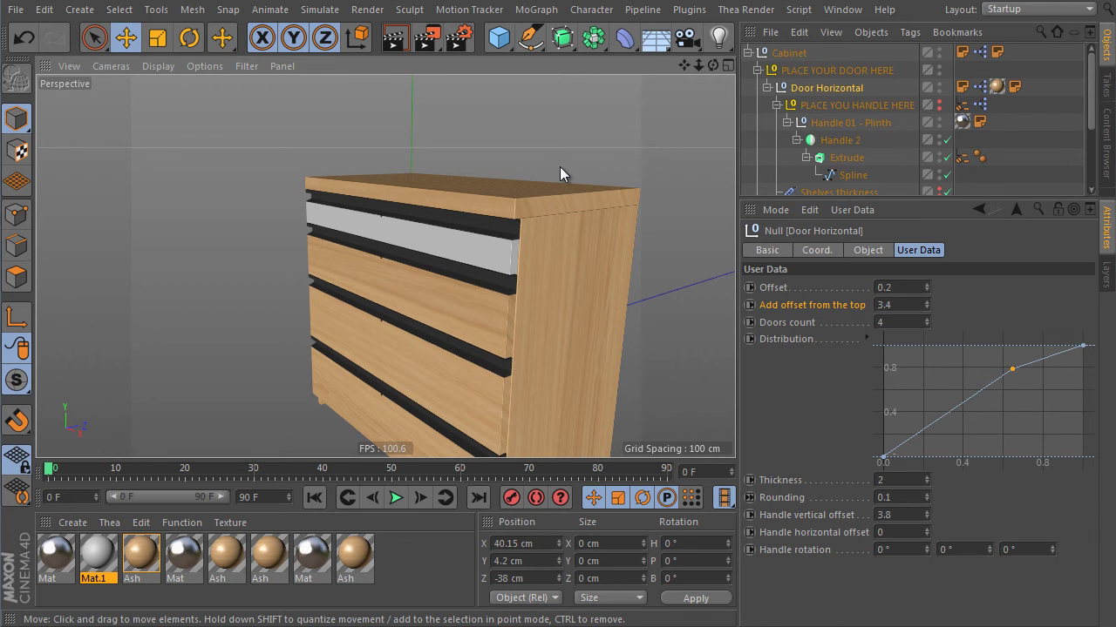
Load the Handle 02 - Plinth preset and place it first under PLACE YOU HANDLE HERE, above Handle 01 - Plinth.
{"action": "left_click", "coordinate": [1108, 139]}
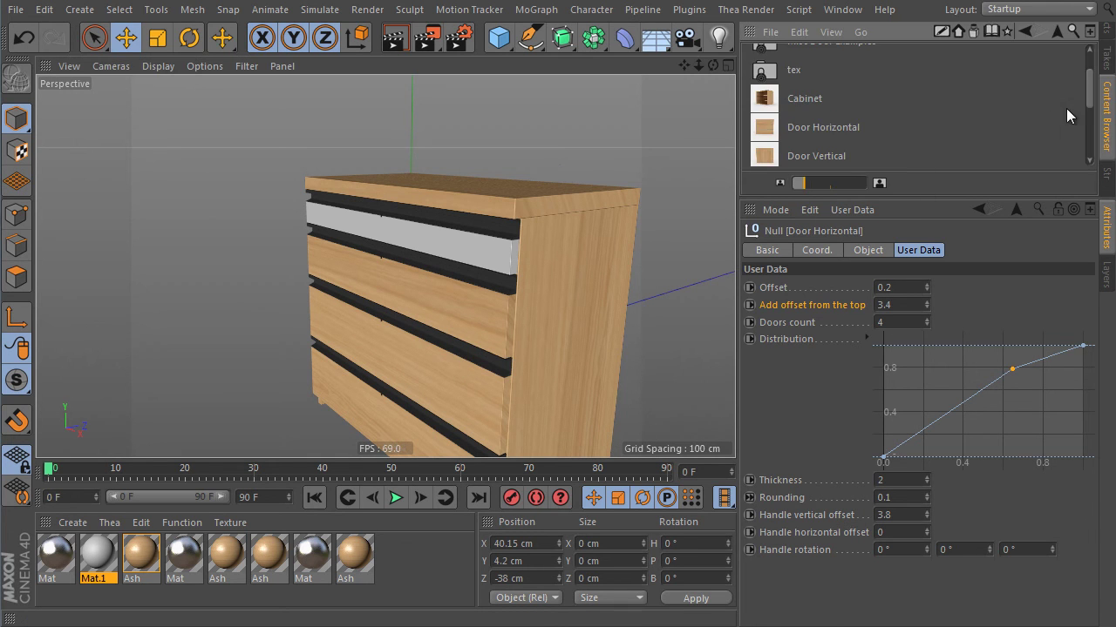
{"action": "left_click_drag", "start_coordinate": [1007, 197], "coordinate": [1007, 316]}
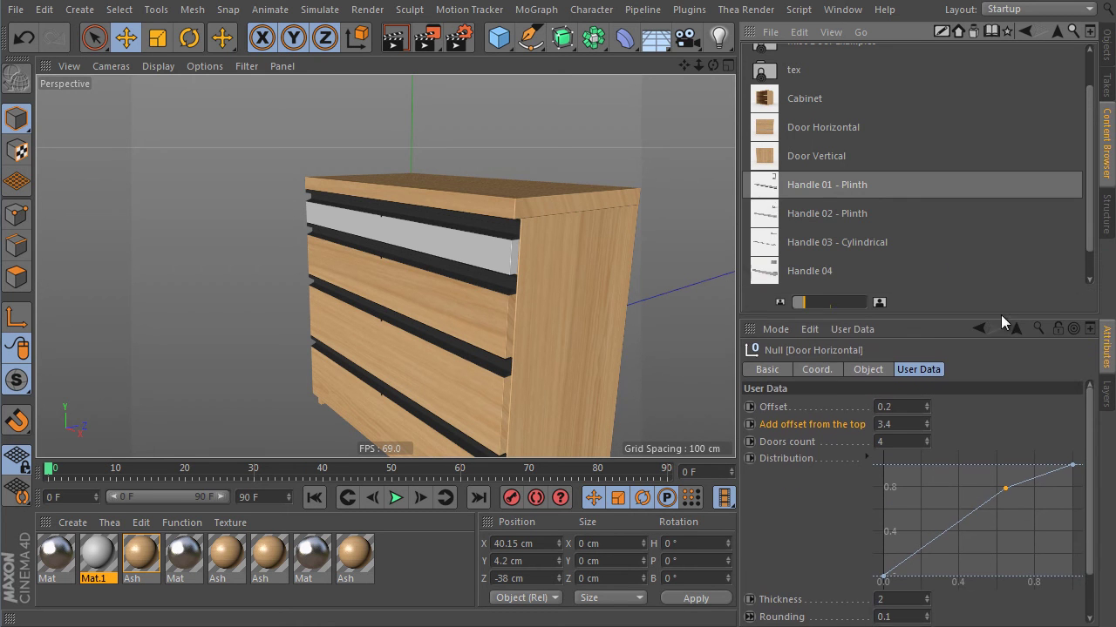
{"action": "left_click", "coordinate": [774, 212]}
{"action": "left_click_drag", "start_coordinate": [1093, 49], "coordinate": [828, 54]}
{"action": "left_click_drag", "start_coordinate": [861, 168], "coordinate": [854, 116]}
{"action": "scroll", "coordinate": [549, 266], "scroll_direction": "up", "scroll_amount": 5}
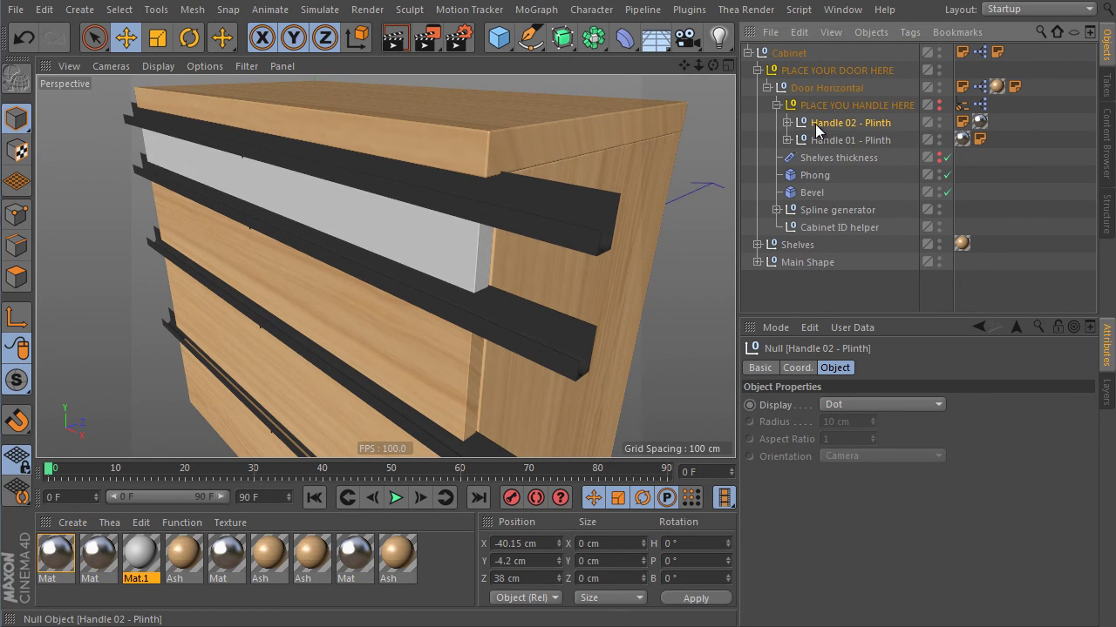
Set the first Movement value of the Extrude inside Handle 02 - Plinth to 40 cm.
{"action": "left_click", "coordinate": [787, 123]}
{"action": "left_click", "coordinate": [846, 160]}
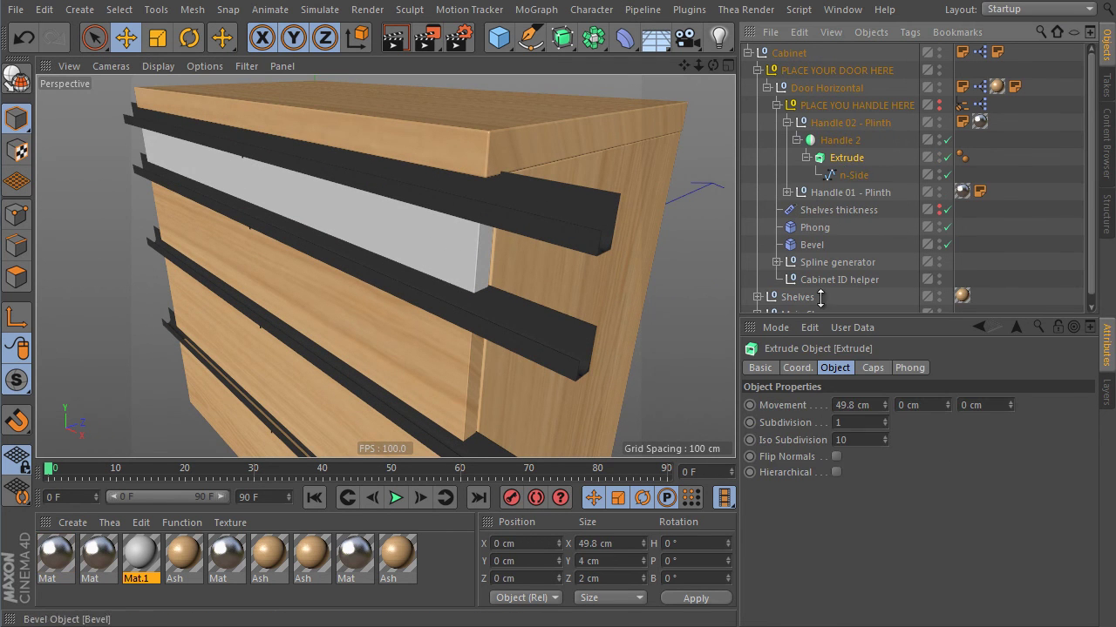
{"action": "left_click_drag", "start_coordinate": [888, 410], "coordinate": [883, 403]}
{"action": "left_click", "coordinate": [884, 408]}
{"action": "left_click_drag", "start_coordinate": [488, 212], "coordinate": [477, 177], "text": "alt"}
{"action": "right_click_drag", "start_coordinate": [477, 178], "coordinate": [511, 195], "text": "alt"}
{"action": "left_click_drag", "start_coordinate": [525, 204], "coordinate": [522, 191], "text": "alt"}
{"action": "scroll", "coordinate": [522, 199], "scroll_direction": "up", "scroll_amount": 5}
{"action": "double_click", "coordinate": [841, 405]}
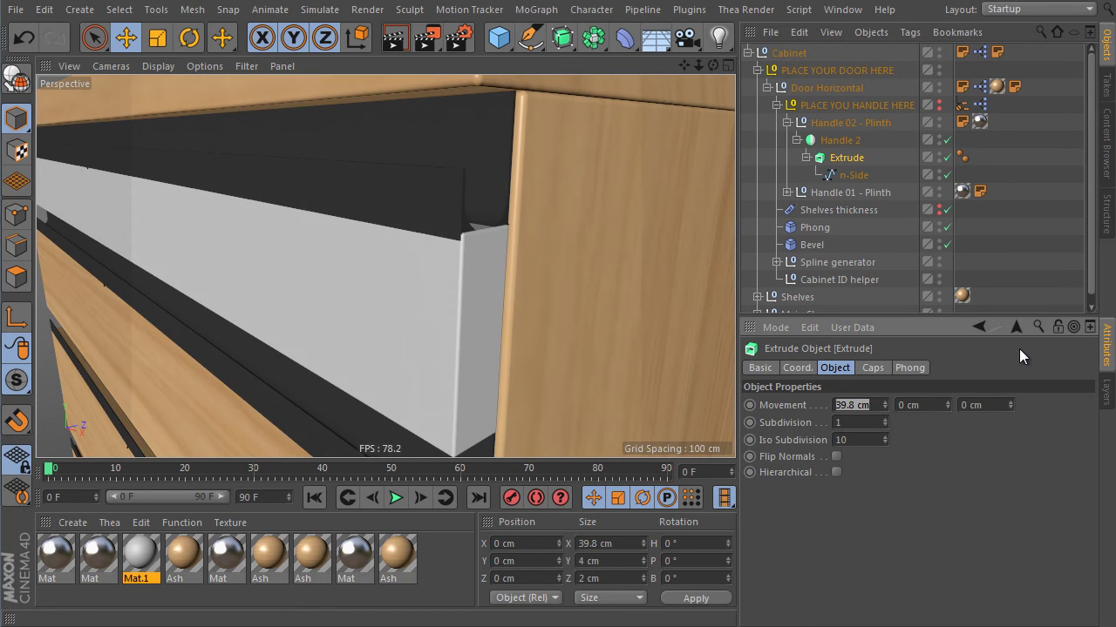
{"action": "type", "text": "40"}
{"action": "key", "text": "Return"}
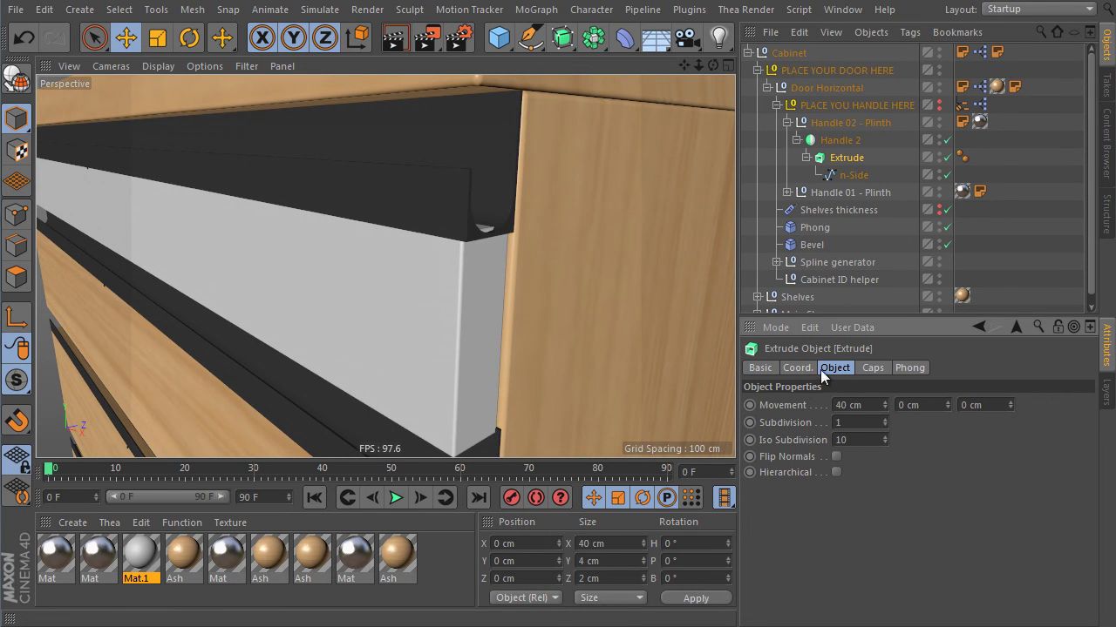
{"action": "scroll", "coordinate": [546, 315], "scroll_direction": "down", "scroll_amount": 5}
{"action": "middle_click_drag", "start_coordinate": [543, 315], "coordinate": [562, 219], "text": "alt"}
{"action": "left_click_drag", "start_coordinate": [580, 298], "coordinate": [653, 267], "text": "alt"}
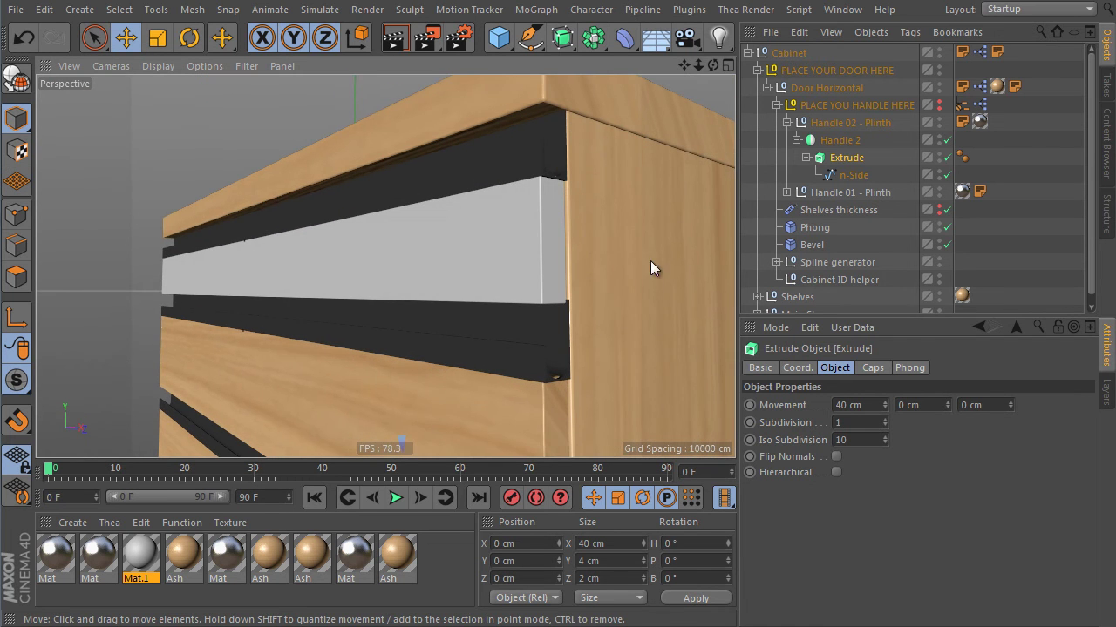
Move Handle 01 - Plinth above Handle 02 - Plinth under PLACE YOU HANDLE HERE to switch the doors' handle.
{"action": "left_click", "coordinate": [797, 140]}
{"action": "left_click", "coordinate": [787, 122]}
{"action": "left_click", "coordinate": [840, 124]}
{"action": "left_click", "coordinate": [857, 106]}
{"action": "left_click_drag", "start_coordinate": [847, 140], "coordinate": [851, 111]}
{"action": "left_click_drag", "start_coordinate": [688, 209], "coordinate": [608, 157], "text": "alt"}
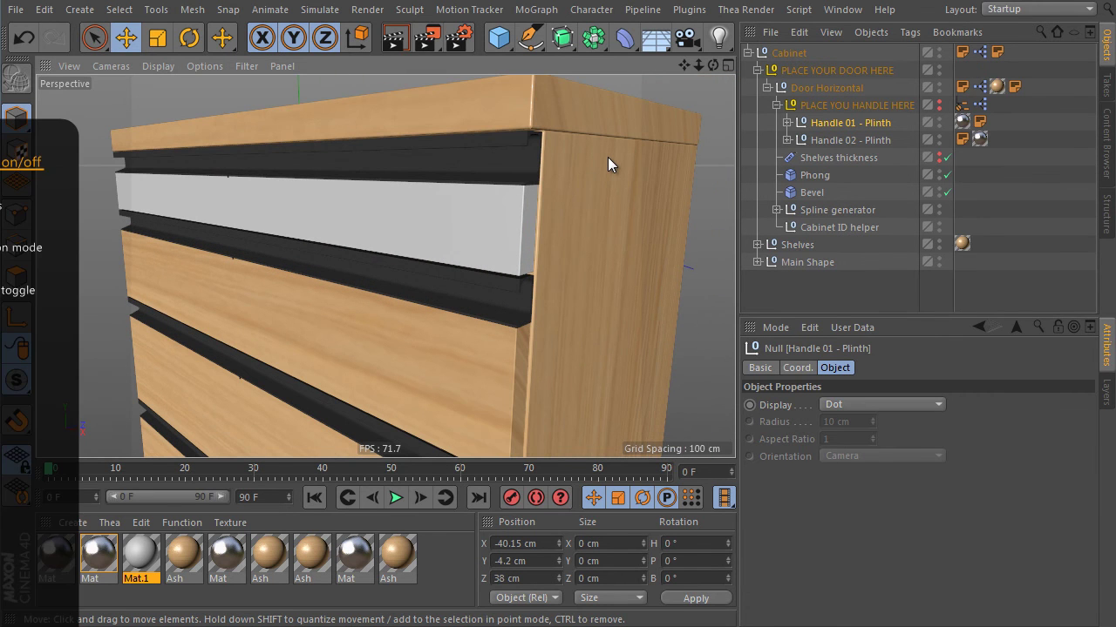
{"action": "left_click_drag", "start_coordinate": [567, 314], "coordinate": [545, 298], "text": "alt"}
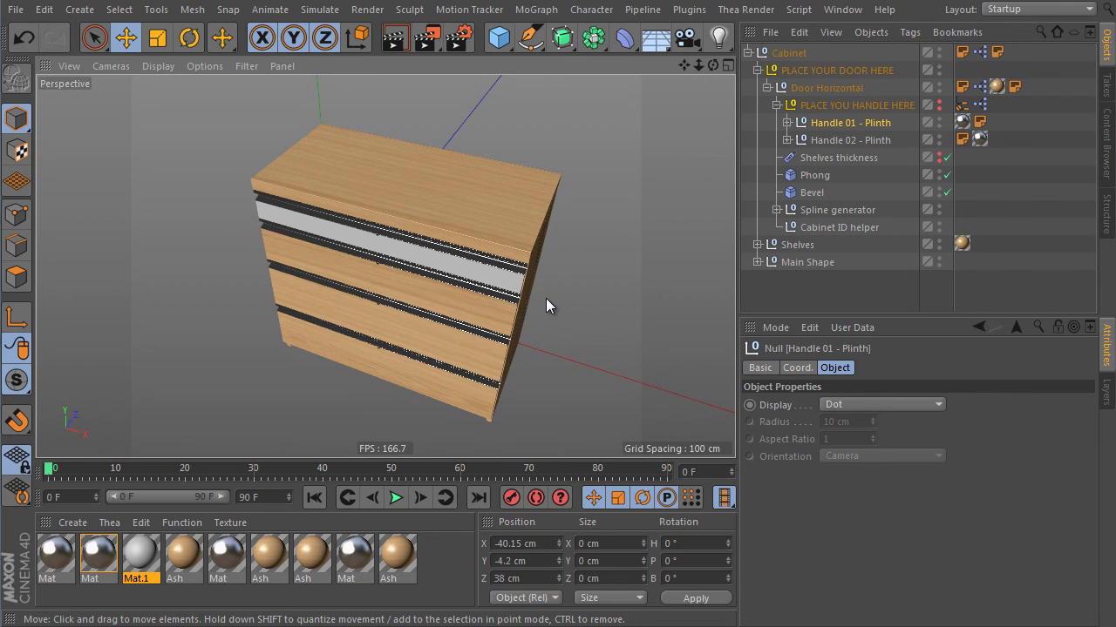
Delete the whole Cabinet object and load a fresh Cabinet preset into the empty scene.
{"action": "left_click", "coordinate": [789, 53]}
{"action": "key", "text": "Delete"}
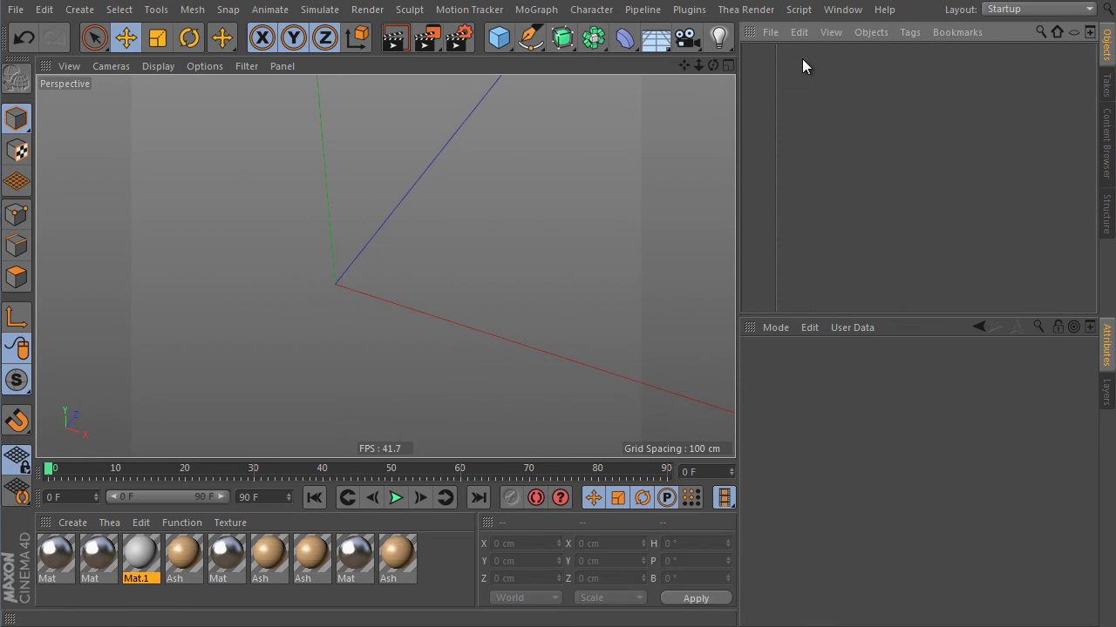
{"action": "left_click", "coordinate": [1107, 143]}
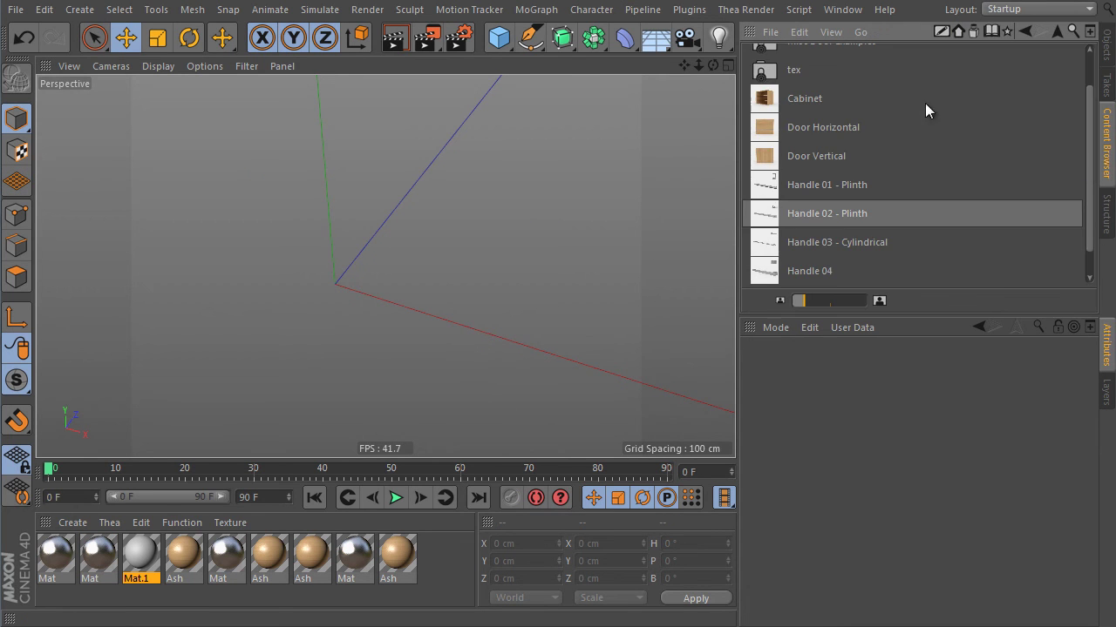
{"action": "left_click", "coordinate": [765, 103]}
{"action": "double_click", "coordinate": [767, 99]}
{"action": "left_click_drag", "start_coordinate": [523, 246], "coordinate": [554, 188], "text": "alt"}
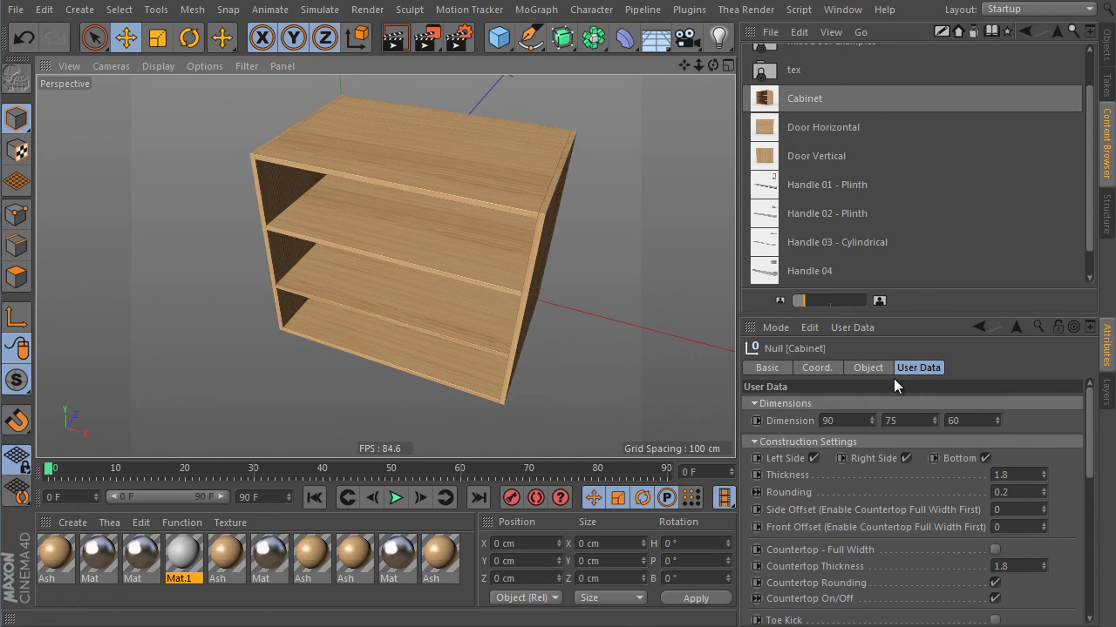
Set the cabinet's Thickness to 3.6, enable Countertop - Full Width and set Countertop Thickness to 3.36.
{"action": "double_click", "coordinate": [1002, 474]}
{"action": "type", "text": "3.6"}
{"action": "key", "text": "Return"}
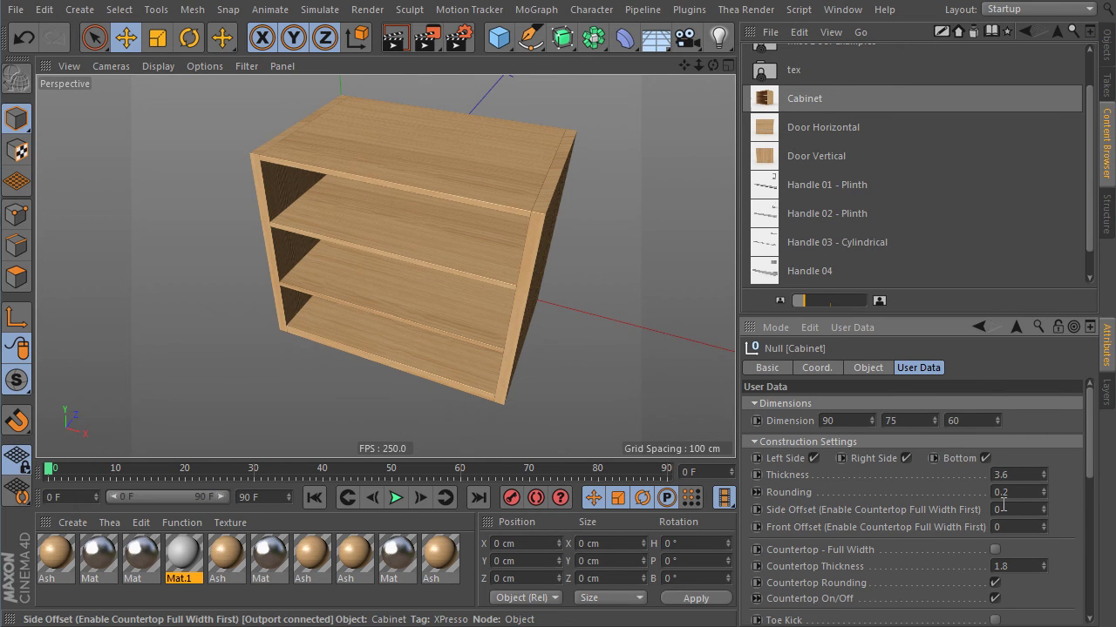
{"action": "left_click", "coordinate": [995, 550]}
{"action": "type", "text": "3.36"}
{"action": "key", "text": "Return"}
{"action": "left_click_drag", "start_coordinate": [558, 315], "coordinate": [576, 297], "text": "alt"}
{"action": "scroll", "coordinate": [566, 296], "scroll_direction": "up", "scroll_amount": 2}
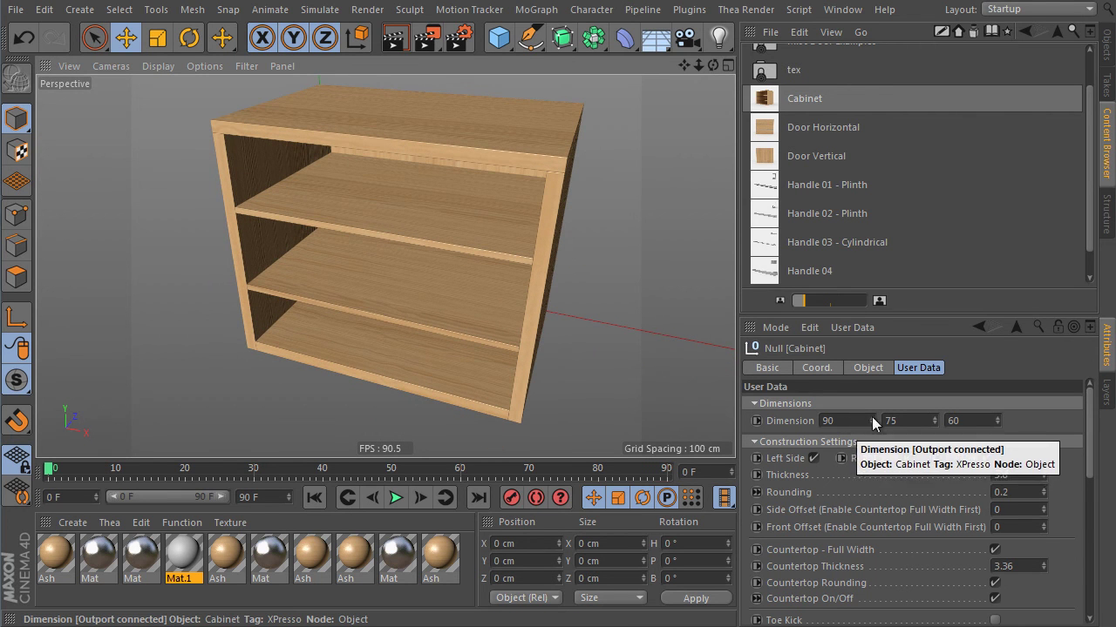
Set the cabinet's Dimension values to 140, 40 and 40.
{"action": "double_click", "coordinate": [903, 422]}
{"action": "type", "text": "40"}
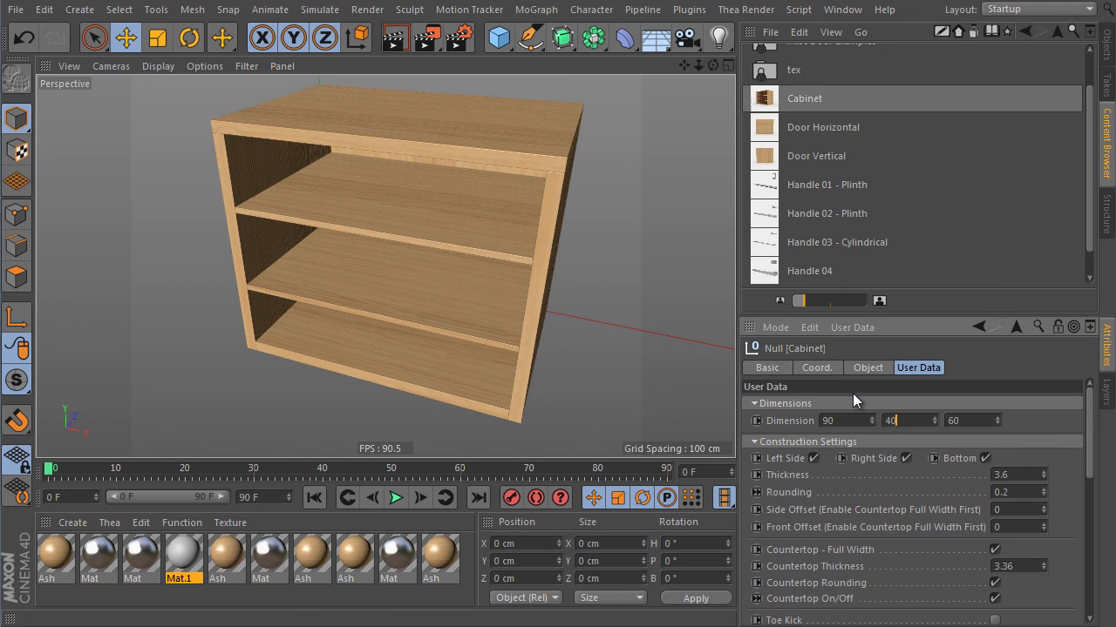
{"action": "key", "text": "Return"}
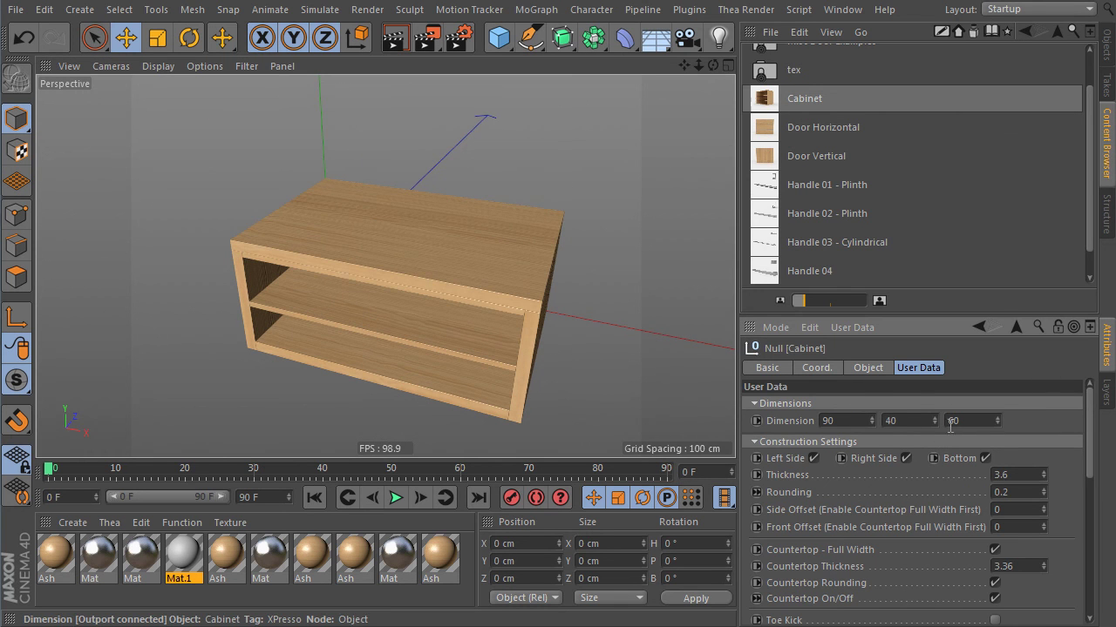
{"action": "type", "text": "40"}
{"action": "key", "text": "Return"}
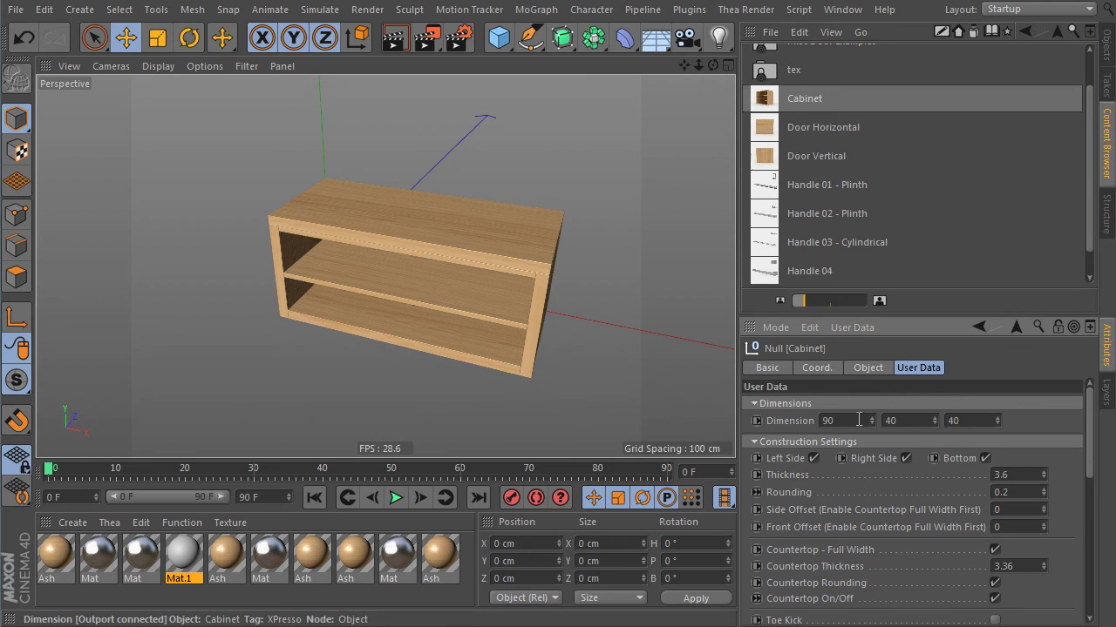
{"action": "type", "text": "140"}
{"action": "key", "text": "Return"}
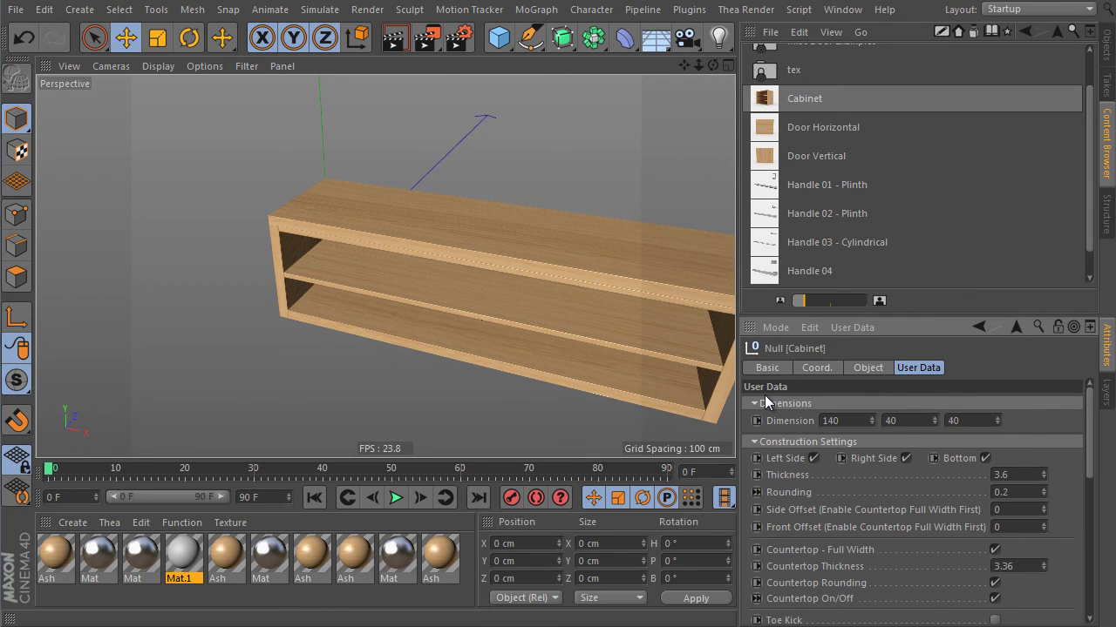
Set the cabinet's Shelves Count to 0.
{"action": "left_click_drag", "start_coordinate": [525, 290], "coordinate": [662, 279], "text": "alt"}
{"action": "scroll", "coordinate": [1091, 422], "scroll_direction": "down", "scroll_amount": 8}
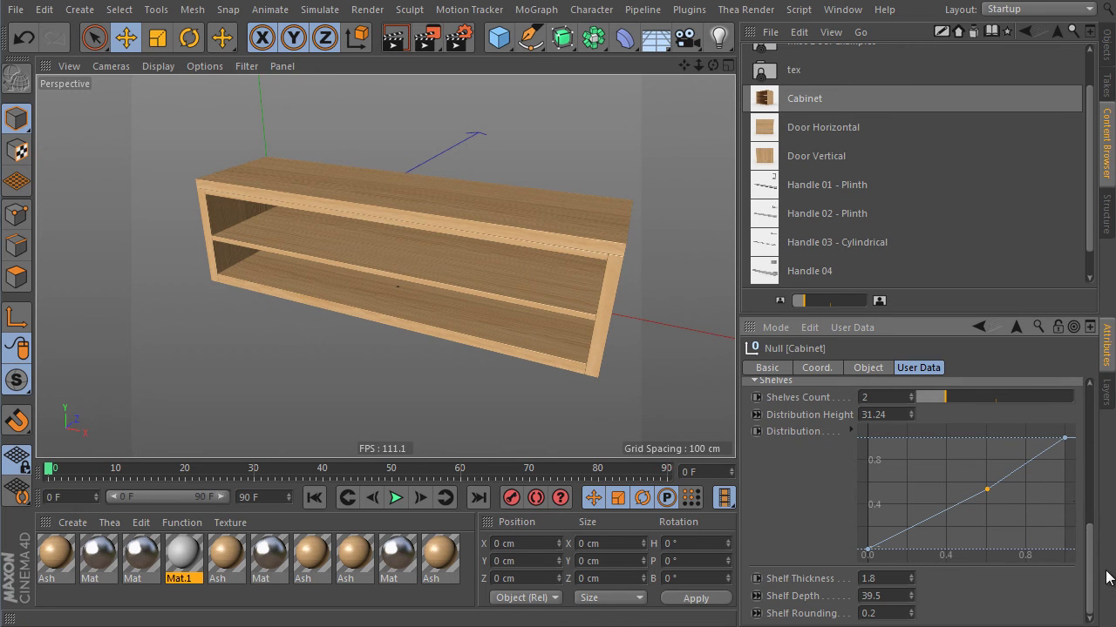
{"action": "left_click_drag", "start_coordinate": [942, 395], "coordinate": [914, 397]}
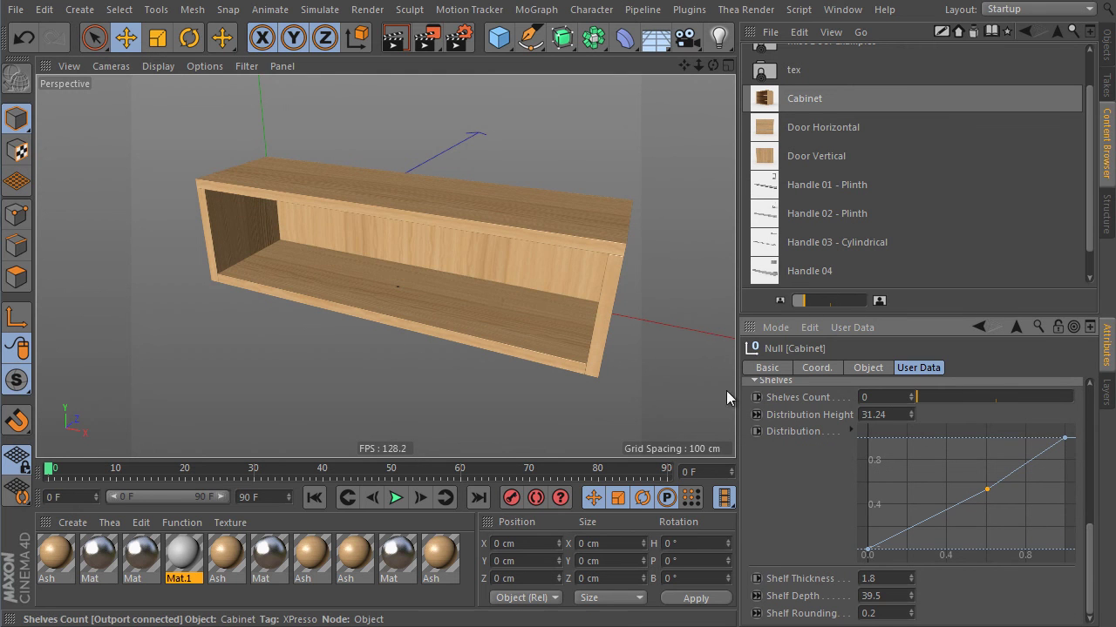
Examine the empty wide cabinet's interior, countertop and edges from several angles.
{"action": "left_click_drag", "start_coordinate": [594, 370], "coordinate": [520, 256], "text": "alt"}
{"action": "scroll", "coordinate": [513, 257], "scroll_direction": "up", "scroll_amount": 5}
{"action": "scroll", "coordinate": [511, 254], "scroll_direction": "down", "scroll_amount": 4}
{"action": "middle_click_drag", "start_coordinate": [510, 286], "coordinate": [523, 251], "text": "alt"}
{"action": "right_click_drag", "start_coordinate": [523, 251], "coordinate": [501, 262], "text": "alt"}
{"action": "scroll", "coordinate": [493, 259], "scroll_direction": "up", "scroll_amount": 3}
{"action": "mouse_move", "coordinate": [506, 269]}
{"action": "left_mouse_down", "text": "alt"}
{"action": "mouse_move", "coordinate": [519, 255]}
{"action": "mouse_move", "coordinate": [494, 265]}
{"action": "left_mouse_up", "text": "alt"}
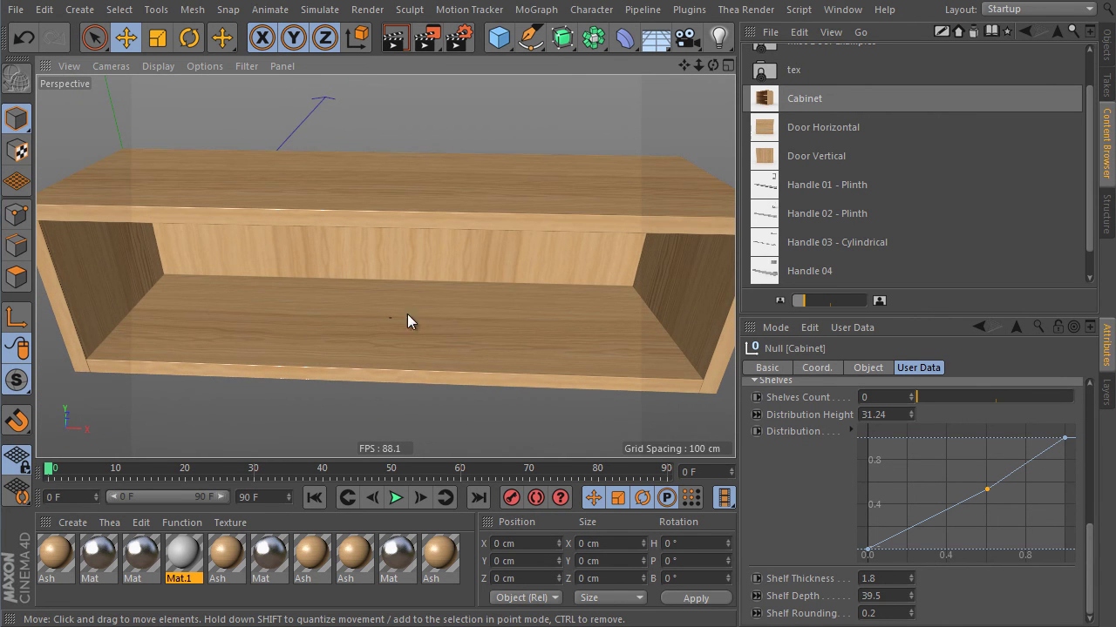
{"action": "left_click_drag", "start_coordinate": [400, 335], "coordinate": [407, 228], "text": "alt"}
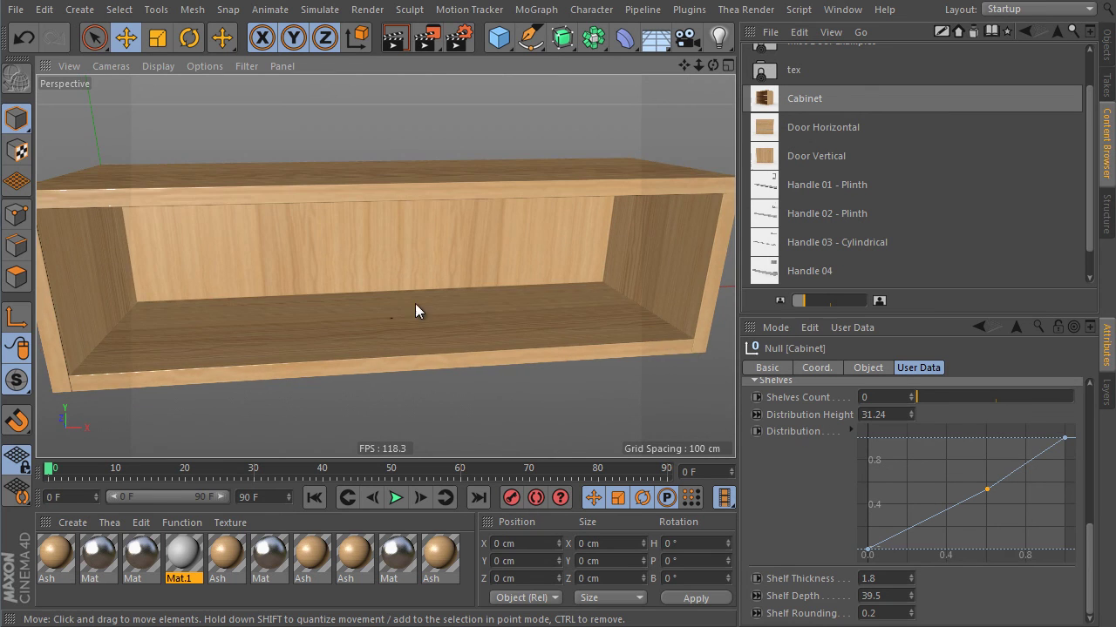
{"action": "scroll", "coordinate": [470, 295], "scroll_direction": "down", "scroll_amount": 3}
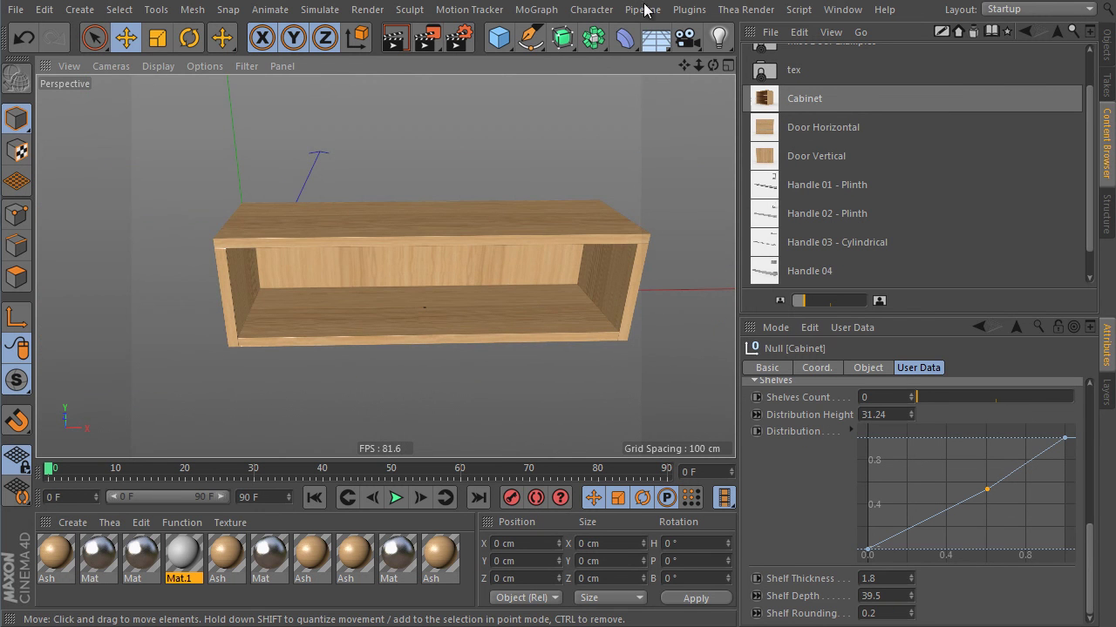
Add a Null object as the parent of the Cabinet in the object hierarchy.
{"action": "left_click", "coordinate": [1107, 41]}
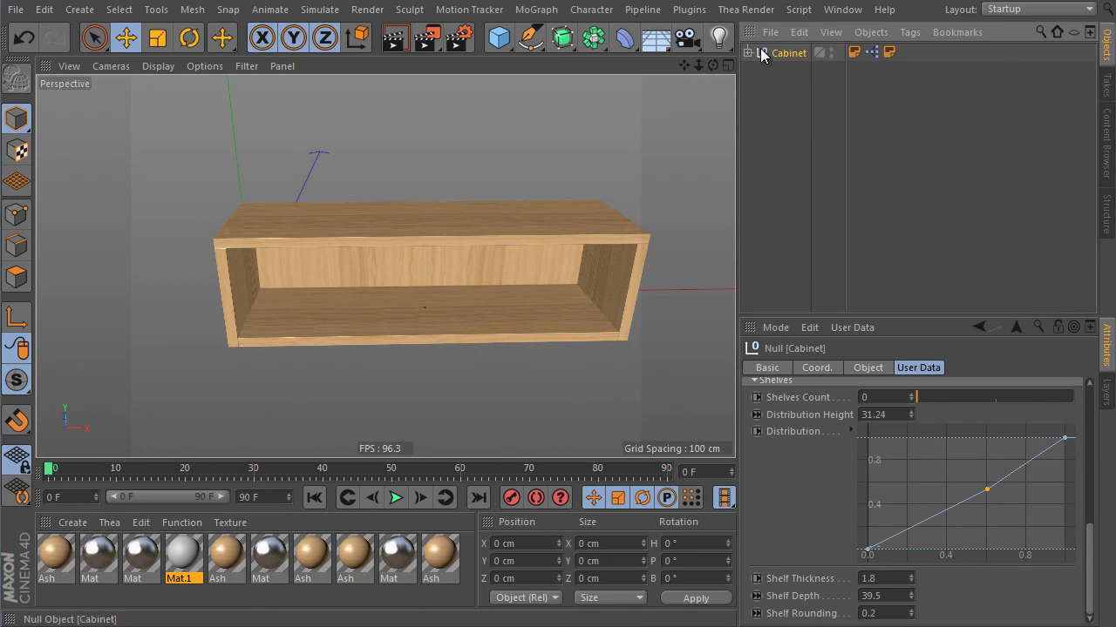
{"action": "left_click", "coordinate": [514, 53]}
{"action": "left_click", "coordinate": [533, 55], "text": "alt"}
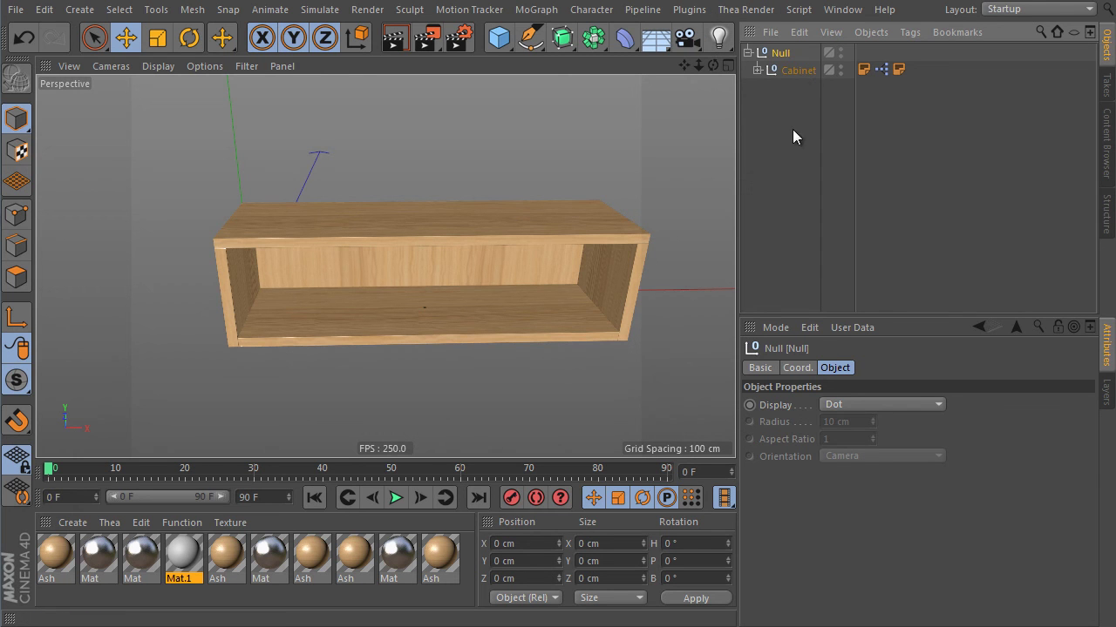
Duplicate the Cabinet inside the Null and move the copy to X 70 cm.
{"action": "left_click", "coordinate": [799, 71]}
{"action": "left_click_drag", "start_coordinate": [807, 79], "coordinate": [810, 86], "text": "ctrl"}
{"action": "left_click", "coordinate": [127, 44]}
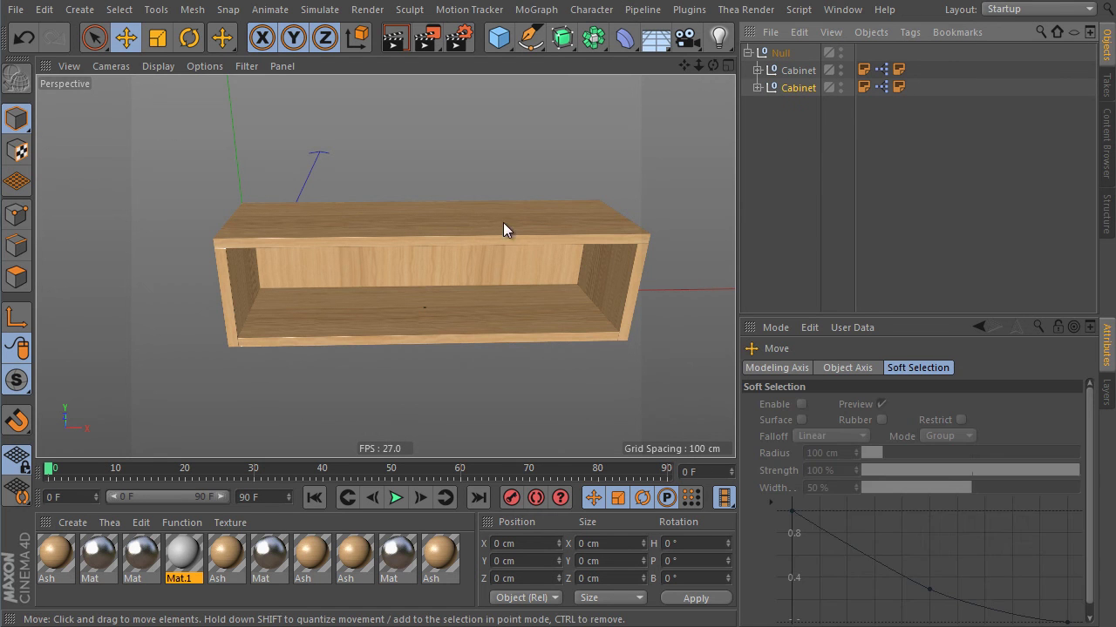
{"action": "left_click", "coordinate": [772, 89]}
{"action": "left_click_drag", "start_coordinate": [347, 293], "coordinate": [499, 230]}
{"action": "right_click_drag", "start_coordinate": [500, 230], "coordinate": [519, 215], "text": "alt"}
{"action": "left_click_drag", "start_coordinate": [523, 226], "coordinate": [523, 244], "text": "alt"}
{"action": "mouse_move", "coordinate": [523, 244]}
{"action": "right_mouse_down", "text": "alt"}
{"action": "mouse_move", "coordinate": [513, 271]}
{"action": "mouse_move", "coordinate": [525, 255]}
{"action": "right_mouse_up", "text": "alt"}
{"action": "left_click_drag", "start_coordinate": [527, 256], "coordinate": [511, 191], "text": "alt"}
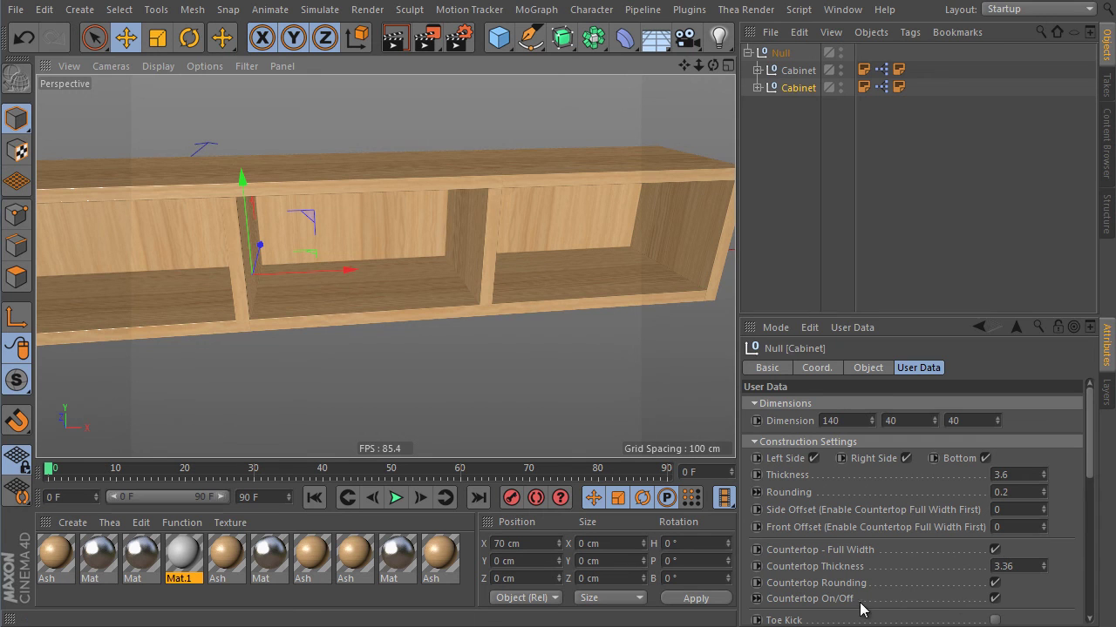
Disable Countertop On/Off, Back, Bottom and Right Side on the duplicate cabinet, leaving only its left side as a divider.
{"action": "left_click", "coordinate": [994, 600]}
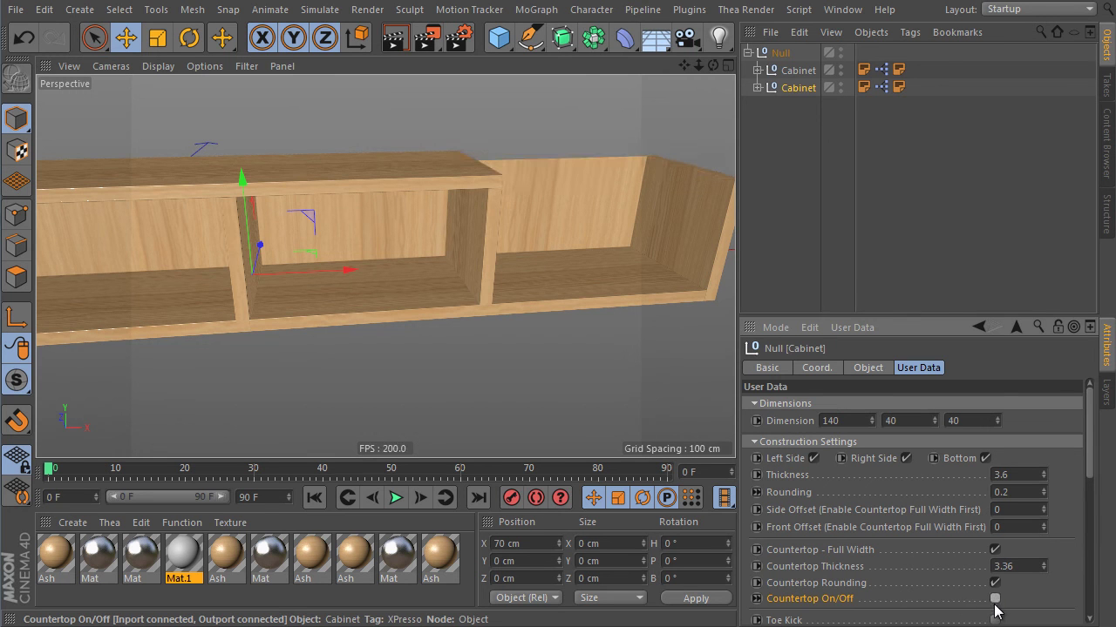
{"action": "left_click_drag", "start_coordinate": [1088, 448], "coordinate": [1051, 505]}
{"action": "left_click", "coordinate": [994, 475]}
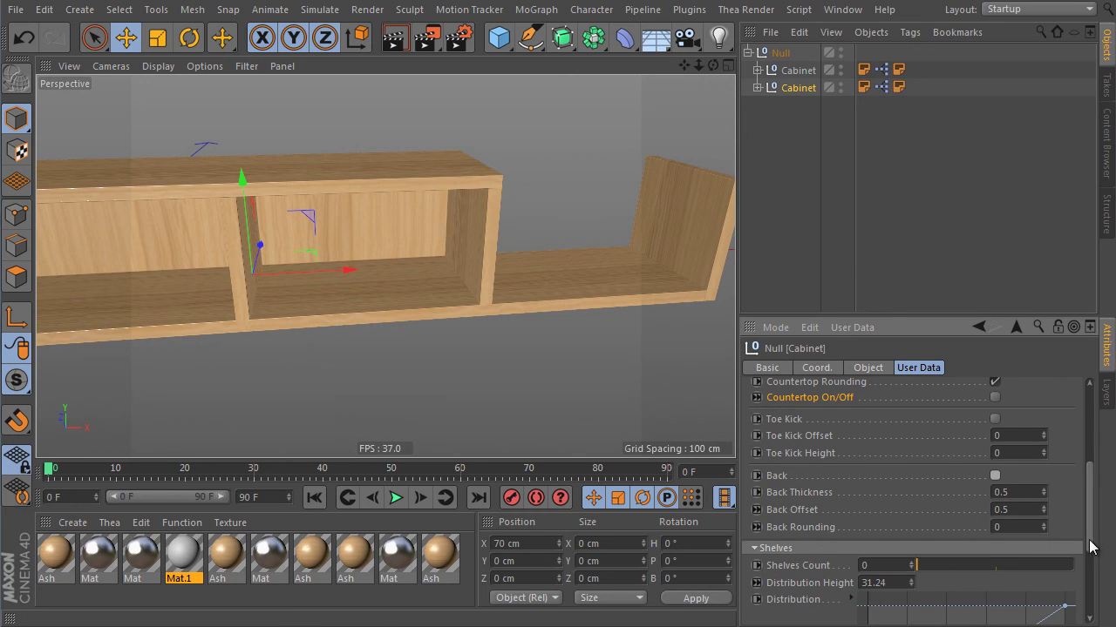
{"action": "left_click_drag", "start_coordinate": [1095, 547], "coordinate": [1088, 474]}
{"action": "left_click", "coordinate": [984, 427]}
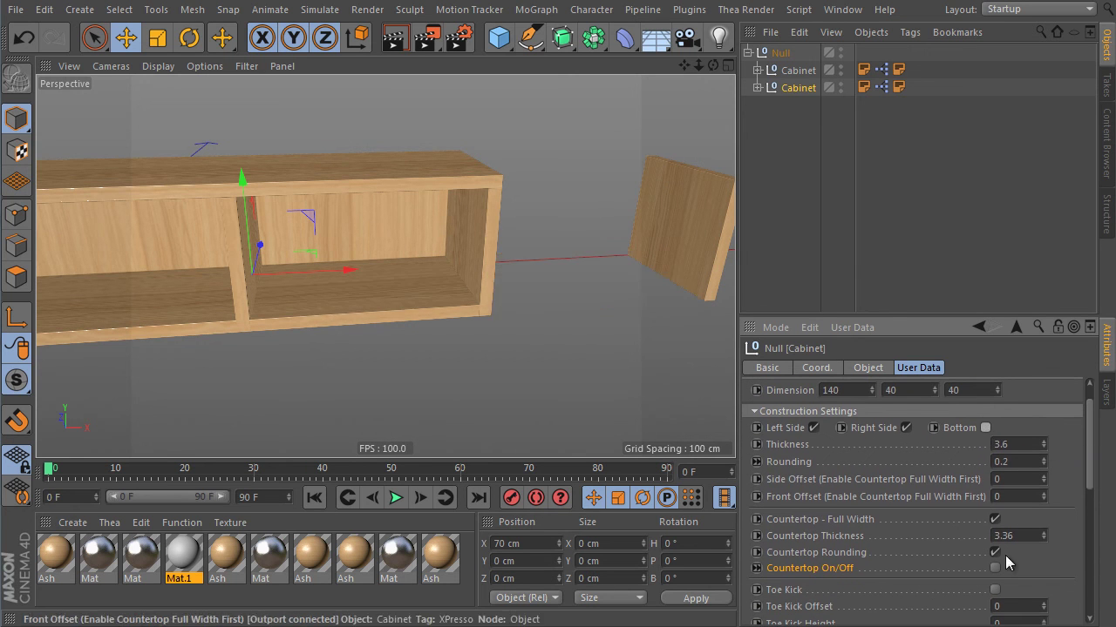
{"action": "left_click", "coordinate": [905, 428]}
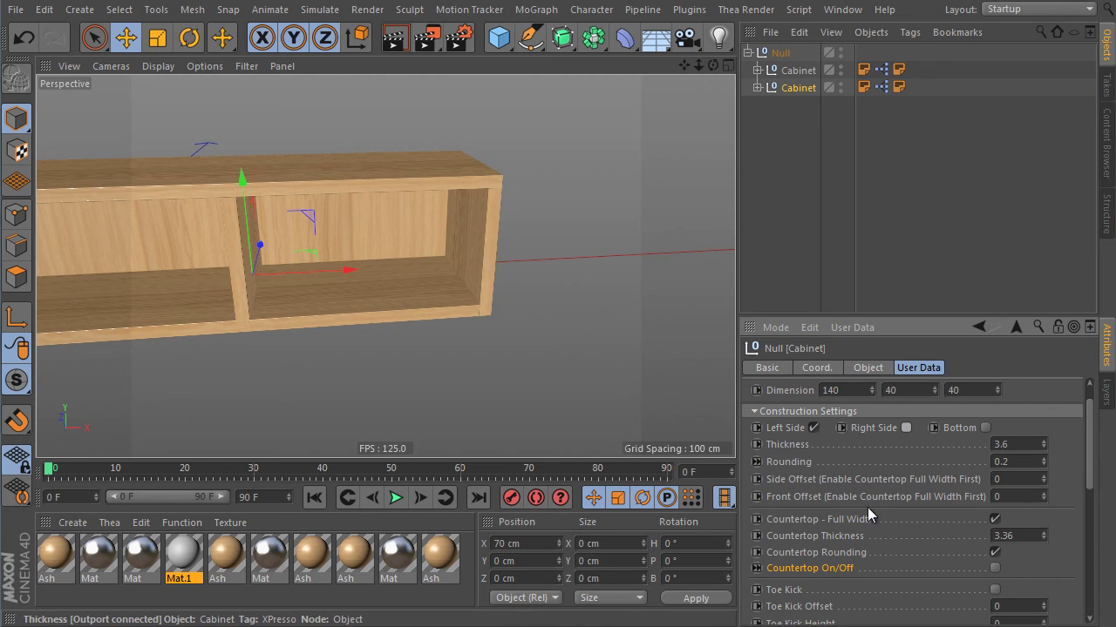
Set the duplicate cabinet's first Dimension value to 70.
{"action": "left_click_drag", "start_coordinate": [382, 223], "coordinate": [436, 207], "text": "alt"}
{"action": "right_click_drag", "start_coordinate": [279, 326], "coordinate": [322, 322], "text": "alt"}
{"action": "left_click_drag", "start_coordinate": [322, 322], "coordinate": [459, 277], "text": "alt"}
{"action": "right_click_drag", "start_coordinate": [439, 274], "coordinate": [432, 295], "text": "alt"}
{"action": "left_click_drag", "start_coordinate": [431, 295], "coordinate": [357, 244], "text": "alt"}
{"action": "left_click_drag", "start_coordinate": [845, 390], "coordinate": [784, 354]}
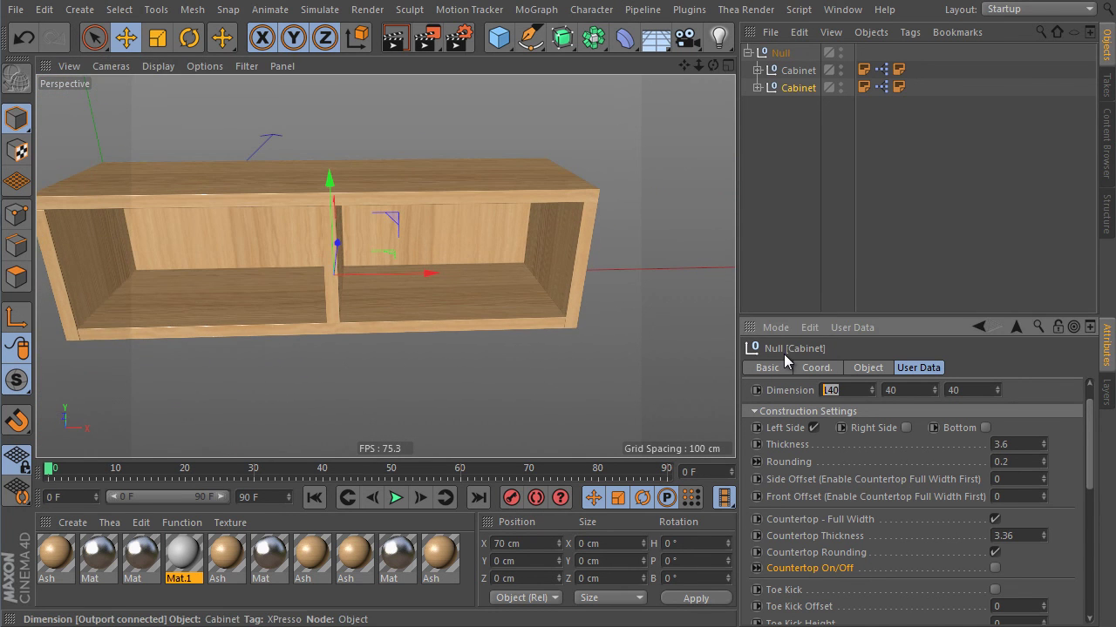
{"action": "type", "text": "70"}
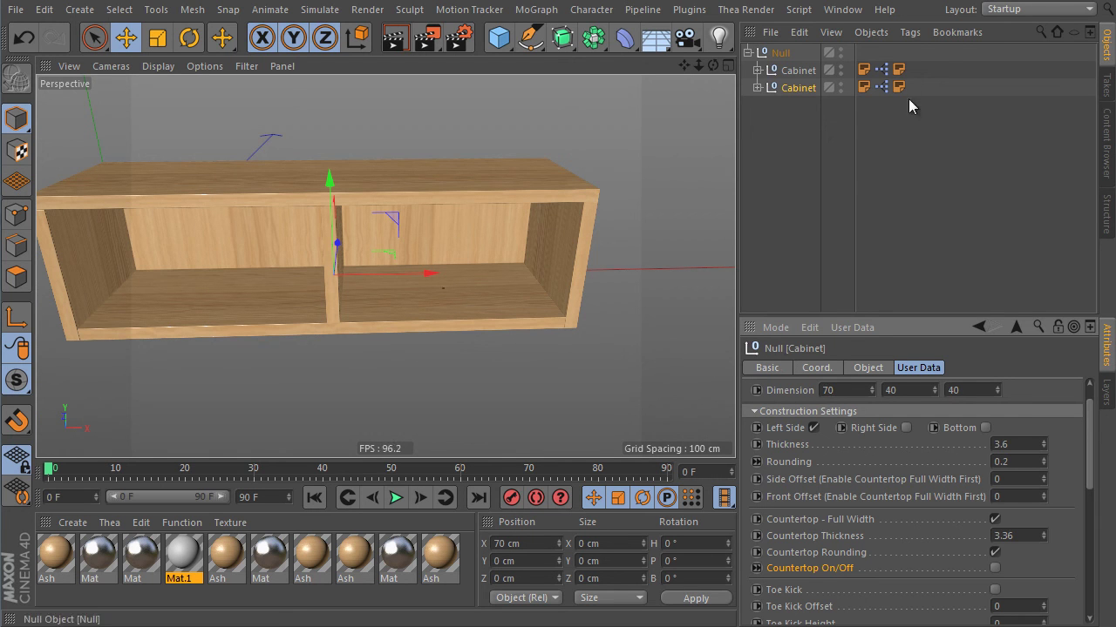
Load the Door Horizontal preset and place it inside the duplicate cabinet's PLACE YOUR DOOR HERE null.
{"action": "left_click", "coordinate": [1103, 152]}
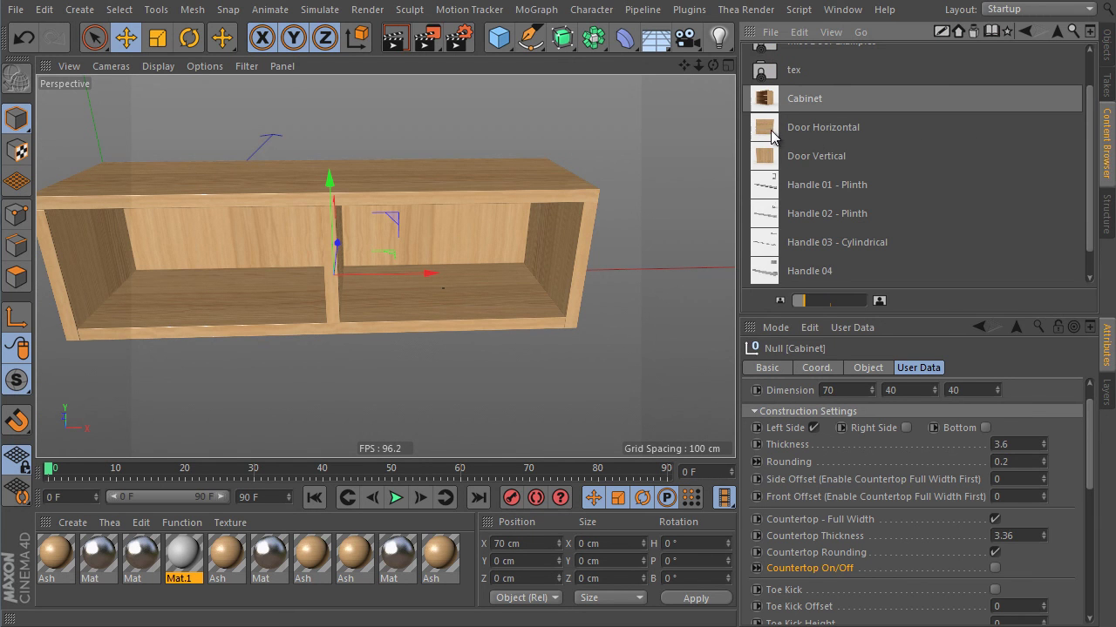
{"action": "double_click", "coordinate": [771, 131]}
{"action": "left_click", "coordinate": [1103, 44]}
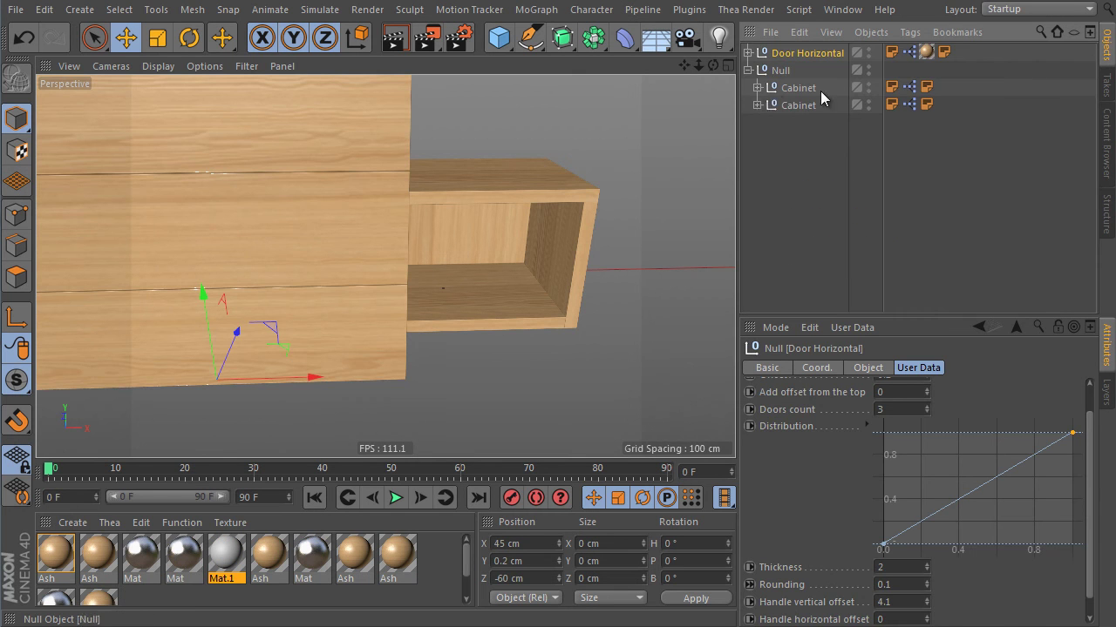
{"action": "left_click", "coordinate": [773, 104]}
{"action": "left_click", "coordinate": [758, 105]}
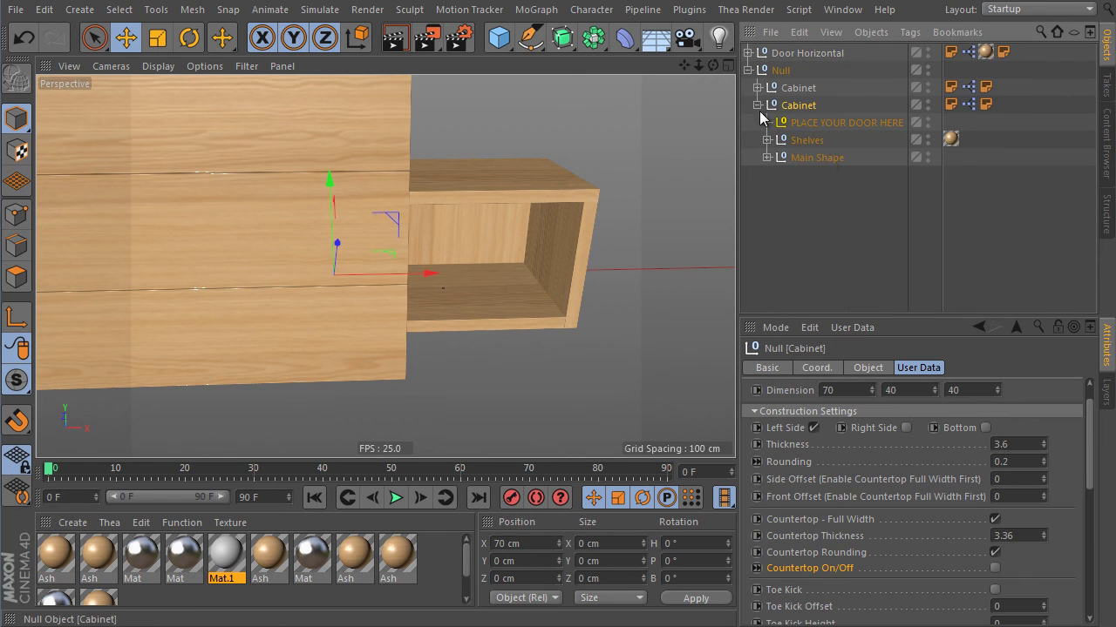
{"action": "left_click", "coordinate": [816, 55]}
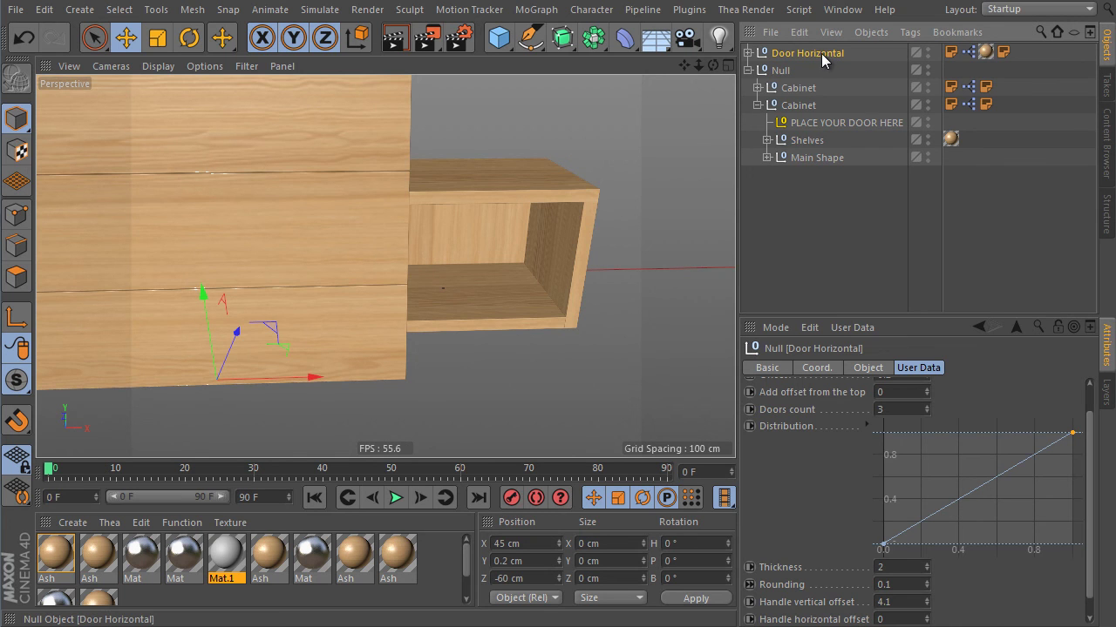
{"action": "left_click_drag", "start_coordinate": [821, 54], "coordinate": [841, 123]}
Examine how the horizontal doors fit against the countertop and side panel, and review the door settings.
{"action": "left_click_drag", "start_coordinate": [534, 245], "coordinate": [386, 264], "text": "alt"}
{"action": "left_click_drag", "start_coordinate": [386, 264], "coordinate": [556, 254], "text": "alt"}
{"action": "right_click_drag", "start_coordinate": [548, 230], "coordinate": [570, 211], "text": "alt"}
{"action": "left_click_drag", "start_coordinate": [577, 197], "coordinate": [610, 172], "text": "alt"}
{"action": "right_click_drag", "start_coordinate": [610, 172], "coordinate": [574, 222], "text": "alt"}
{"action": "mouse_move", "coordinate": [574, 222]}
{"action": "left_mouse_down", "text": "alt"}
{"action": "mouse_move", "coordinate": [632, 230]}
{"action": "mouse_move", "coordinate": [588, 233]}
{"action": "left_mouse_up", "text": "alt"}
{"action": "middle_click_drag", "start_coordinate": [653, 279], "coordinate": [552, 279], "text": "alt"}
{"action": "left_click_drag", "start_coordinate": [552, 280], "coordinate": [648, 235], "text": "alt"}
{"action": "middle_click_drag", "start_coordinate": [647, 235], "coordinate": [601, 215], "text": "alt"}
{"action": "left_click_drag", "start_coordinate": [602, 215], "coordinate": [640, 182], "text": "alt"}
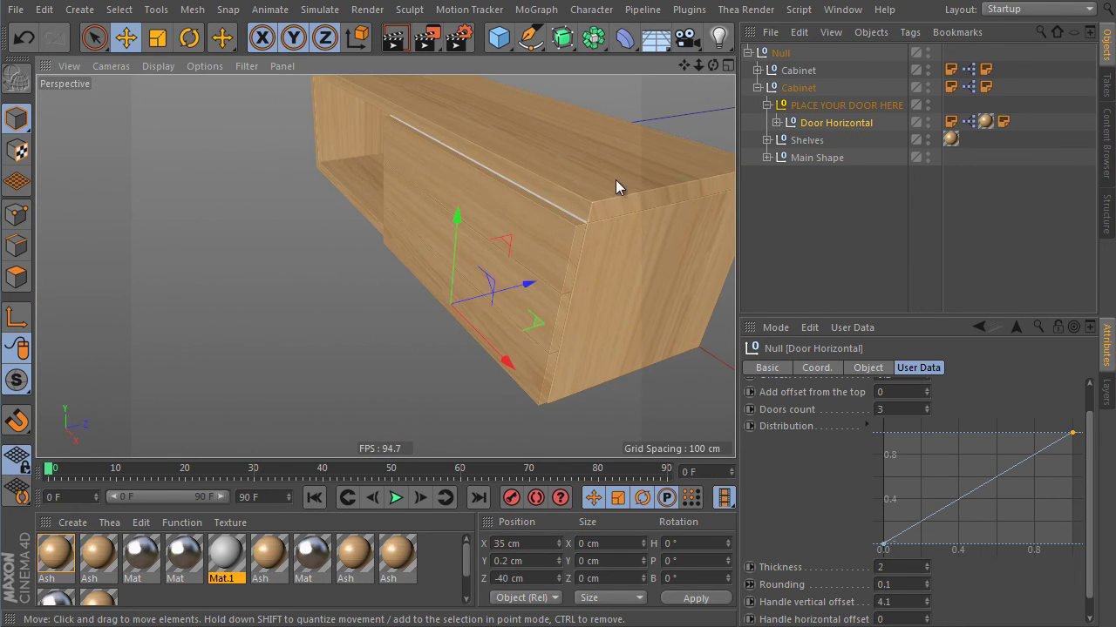
{"action": "left_click_drag", "start_coordinate": [1090, 473], "coordinate": [1092, 517]}
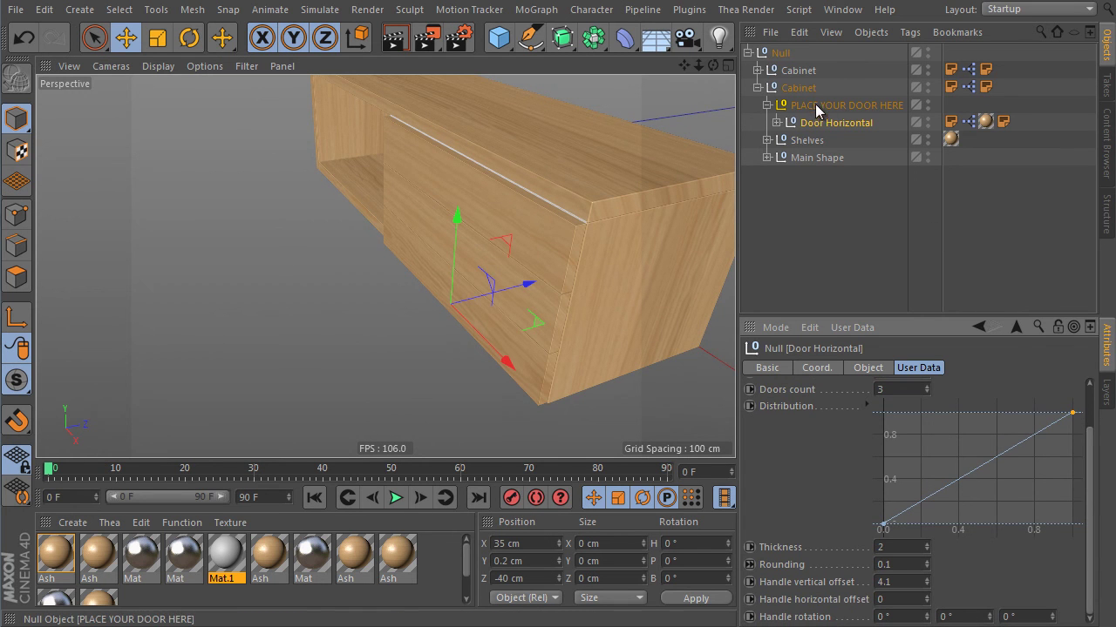
Try the Front Offset on the duplicate cabinet, and set the main cabinet's Front Offset to 2.
{"action": "left_click", "coordinate": [797, 85]}
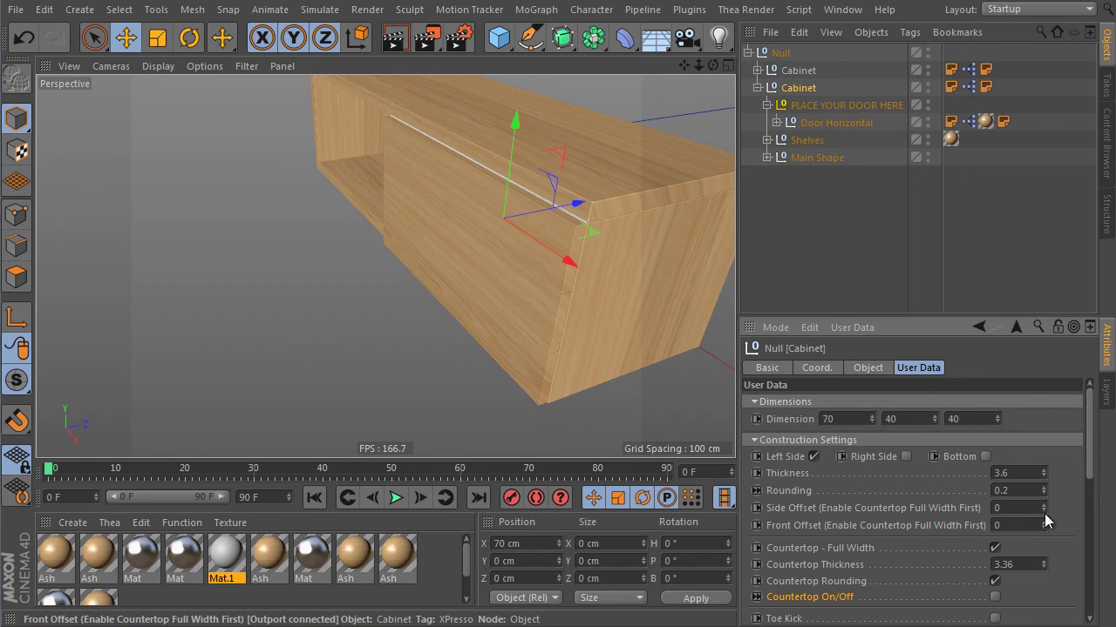
{"action": "left_click_drag", "start_coordinate": [1043, 526], "coordinate": [1047, 499]}
{"action": "left_click", "coordinate": [1044, 529]}
{"action": "left_click", "coordinate": [1044, 528]}
{"action": "left_click", "coordinate": [794, 72]}
{"action": "left_click_drag", "start_coordinate": [1044, 524], "coordinate": [1045, 519]}
Examine the combined cabinet from several angles, collapsing and selecting its Null group.
{"action": "left_click_drag", "start_coordinate": [493, 235], "coordinate": [649, 195], "text": "alt"}
{"action": "right_click_drag", "start_coordinate": [649, 194], "coordinate": [557, 229], "text": "alt"}
{"action": "left_click_drag", "start_coordinate": [558, 229], "coordinate": [671, 213], "text": "alt"}
{"action": "right_click_drag", "start_coordinate": [533, 237], "coordinate": [555, 214], "text": "alt"}
{"action": "left_click_drag", "start_coordinate": [554, 214], "coordinate": [578, 256], "text": "alt"}
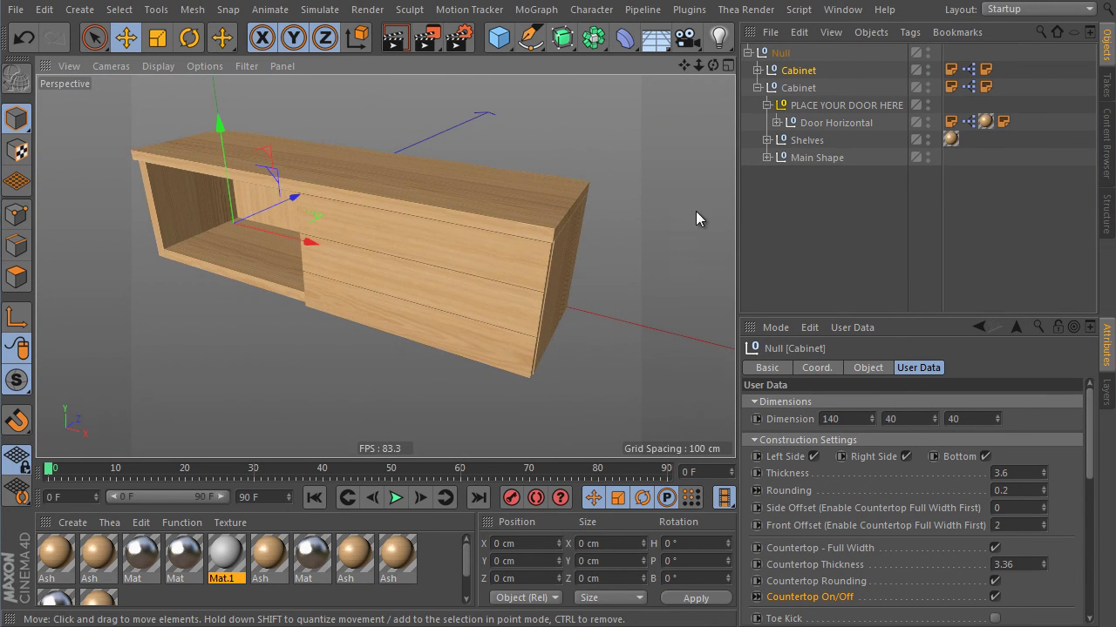
{"action": "left_click_drag", "start_coordinate": [673, 240], "coordinate": [534, 150], "text": "alt"}
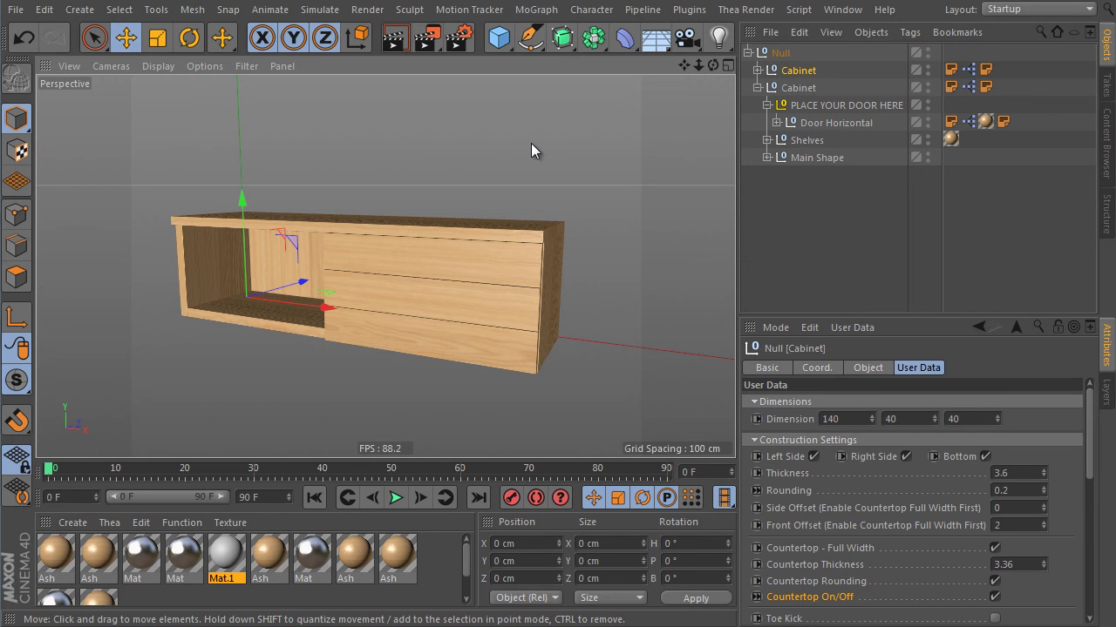
{"action": "left_click", "coordinate": [747, 53]}
{"action": "left_click", "coordinate": [779, 53]}
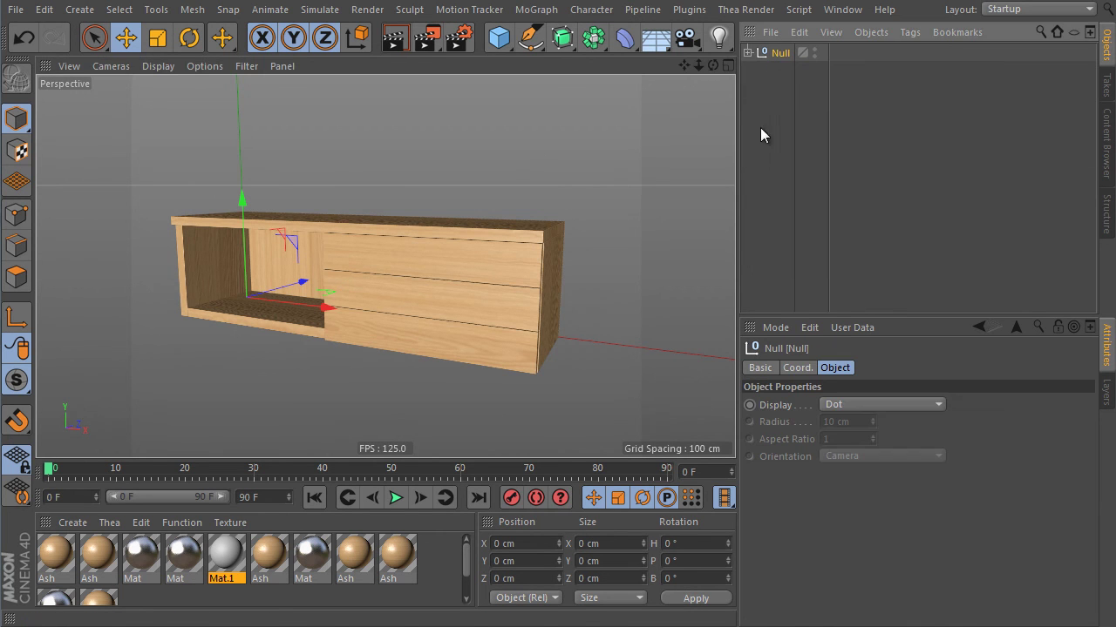
{"action": "left_click_drag", "start_coordinate": [611, 287], "coordinate": [562, 295], "text": "alt"}
{"action": "scroll", "coordinate": [527, 310], "scroll_direction": "up", "scroll_amount": 4}
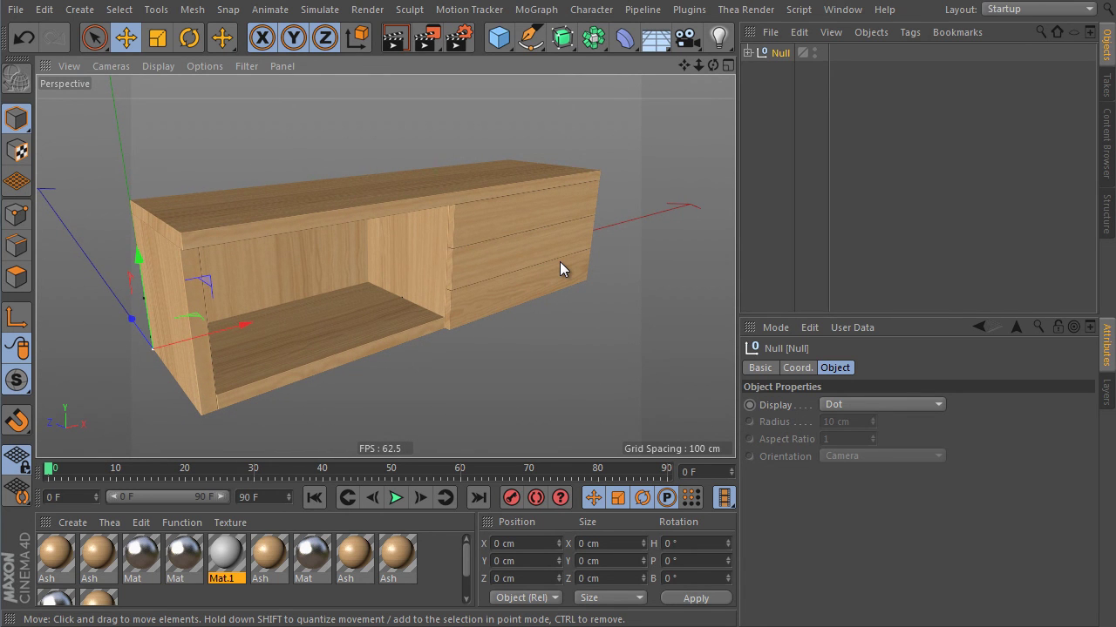